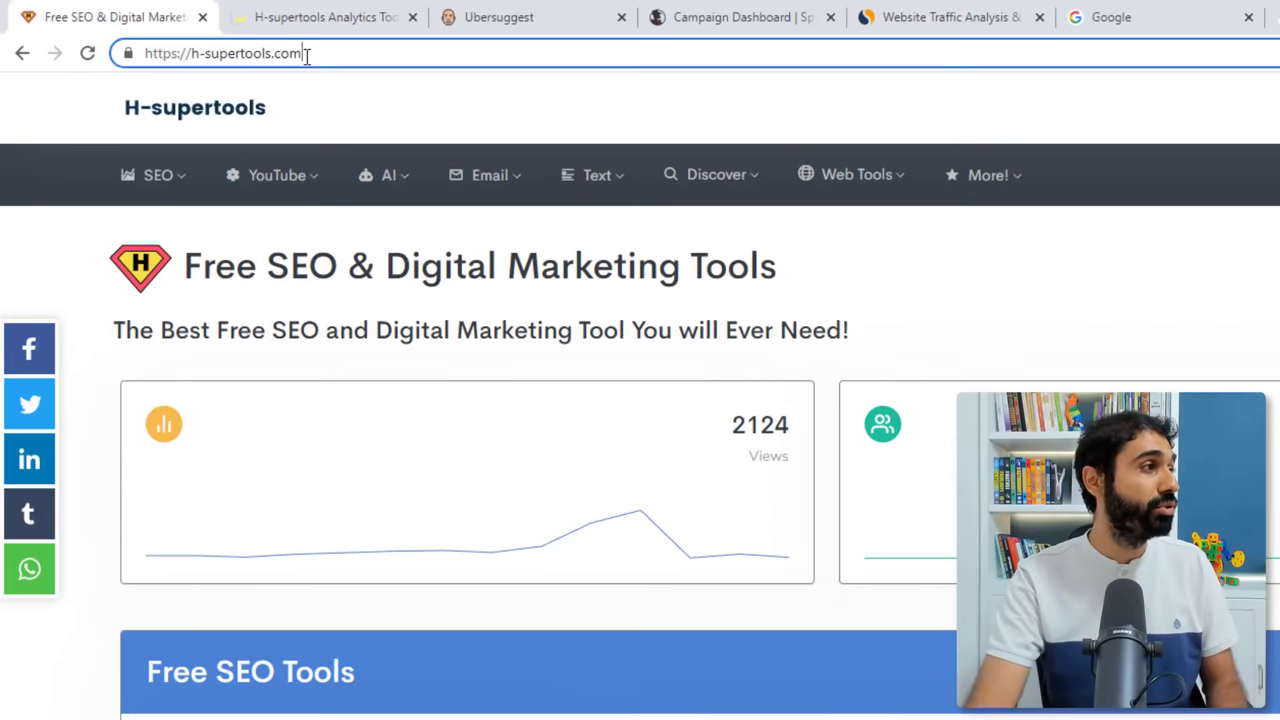
- Open the Web Analytics tool from the H-supertools site and log in to the analytics account
{"action": "left_click", "coordinate": [982, 182]}
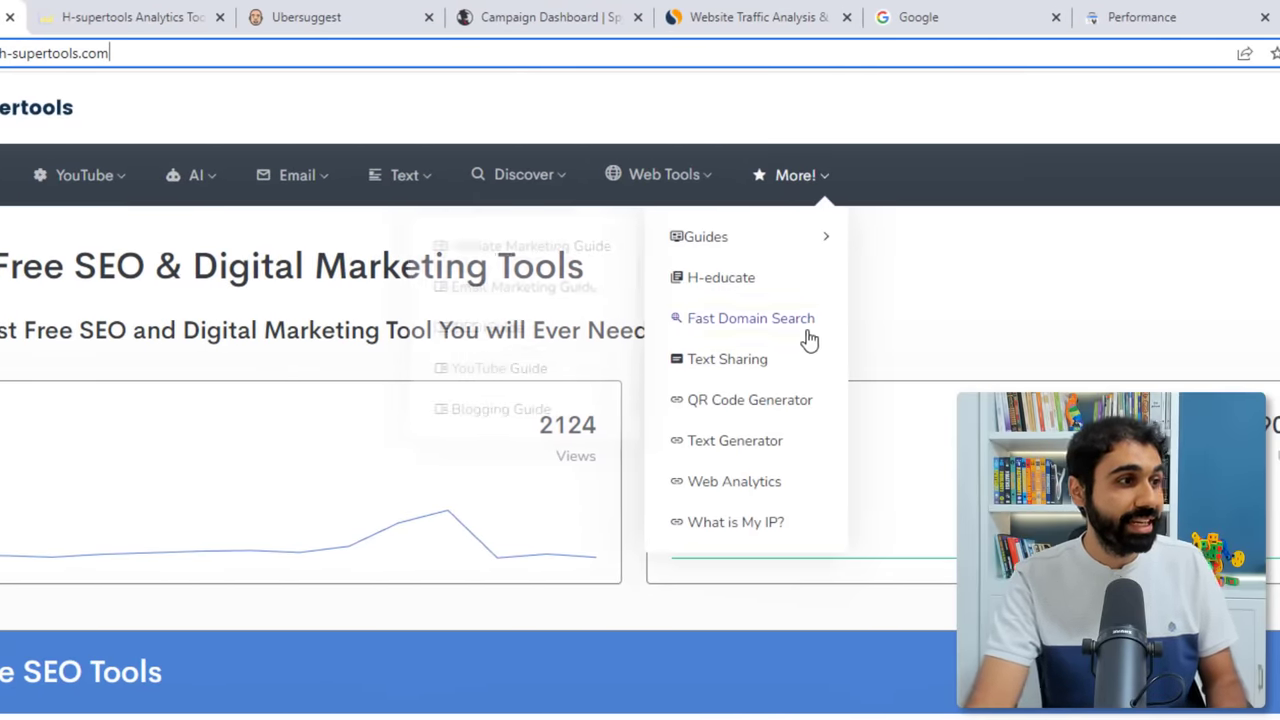
{"action": "left_click", "coordinate": [746, 483]}
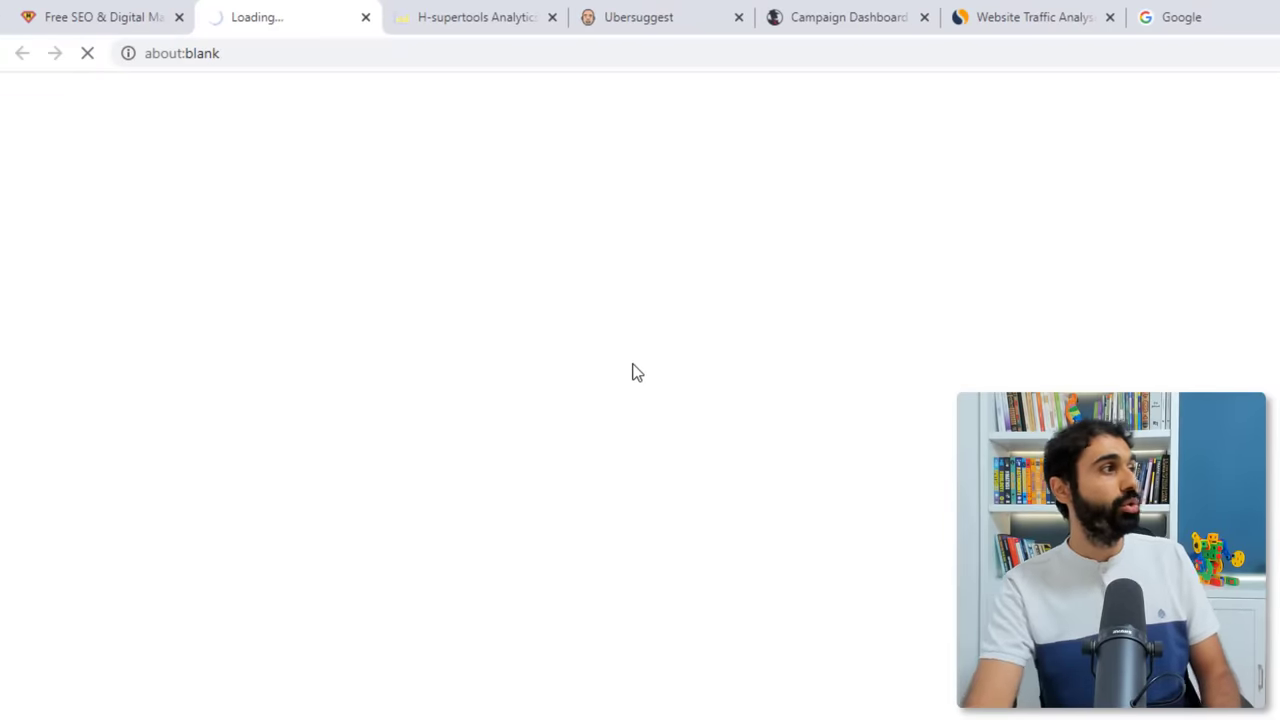
{"action": "left_click", "coordinate": [347, 53]}
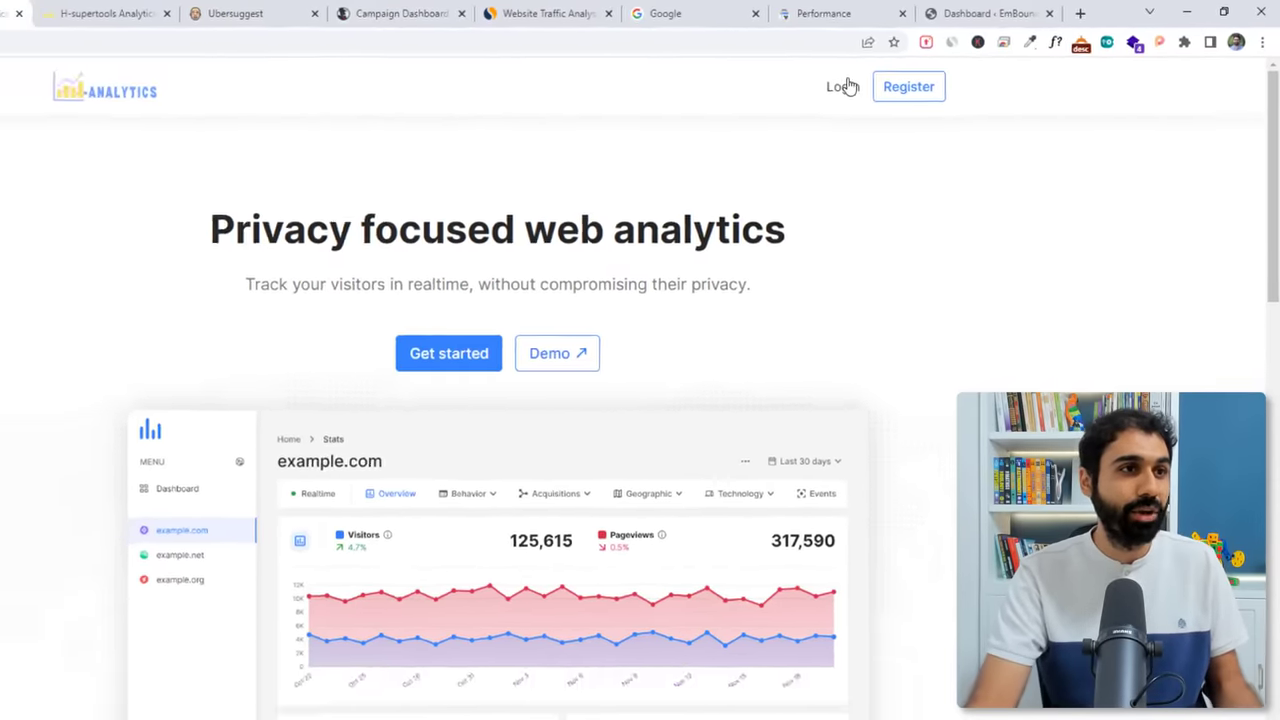
{"action": "left_click", "coordinate": [828, 94]}
{"action": "key", "text": "Return"}
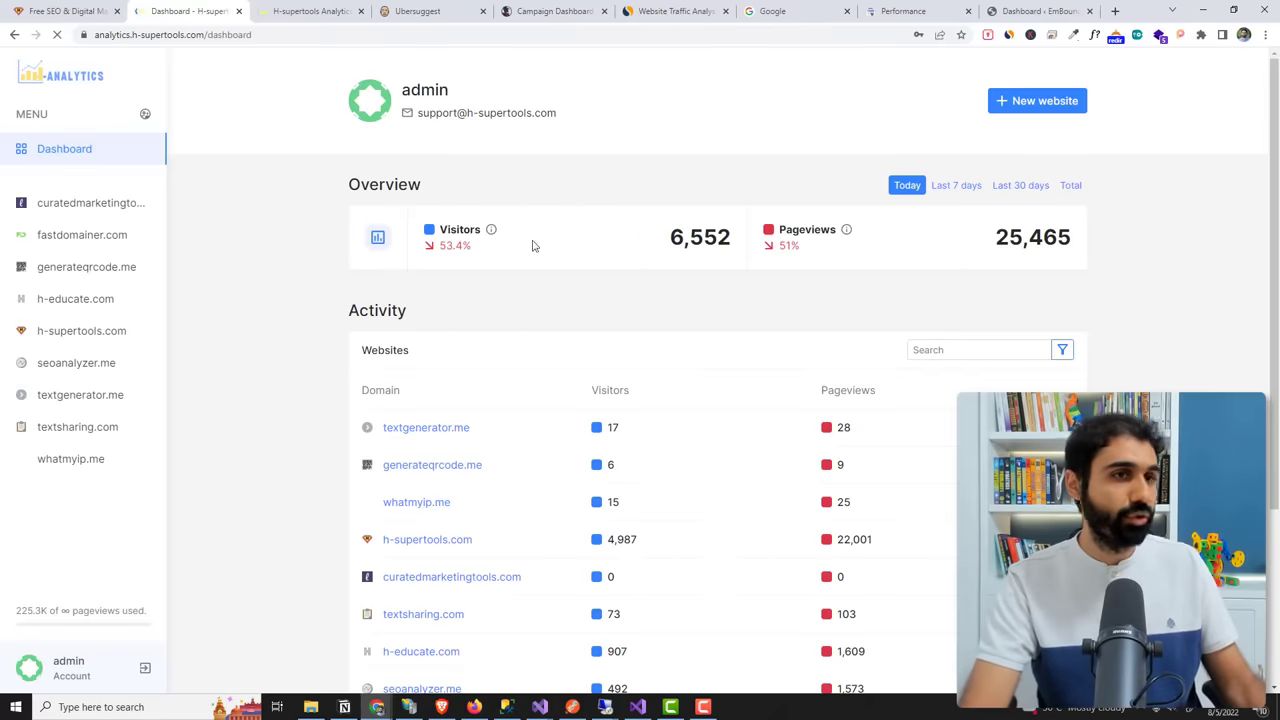
- Start adding a new website to the analytics dashboard with the domain embounce.com
{"action": "left_click", "coordinate": [1027, 102]}
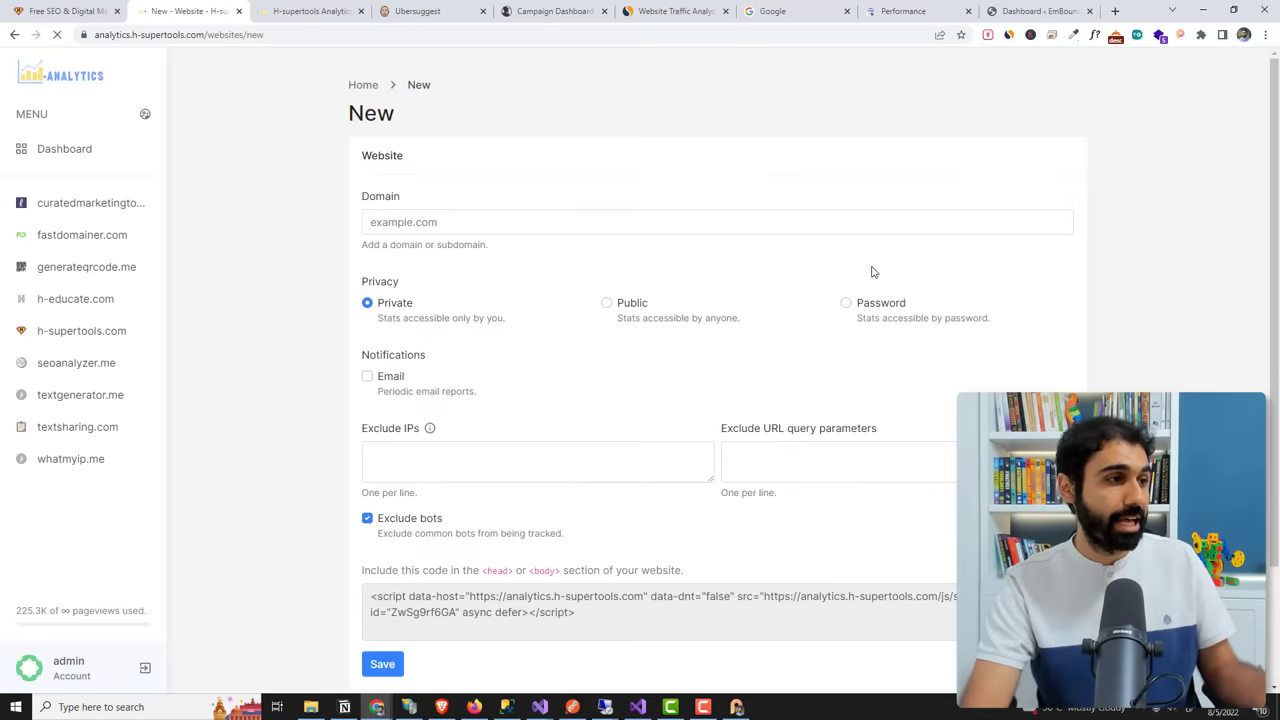
{"action": "left_click", "coordinate": [580, 218]}
{"action": "type", "text": "embounce.com"}
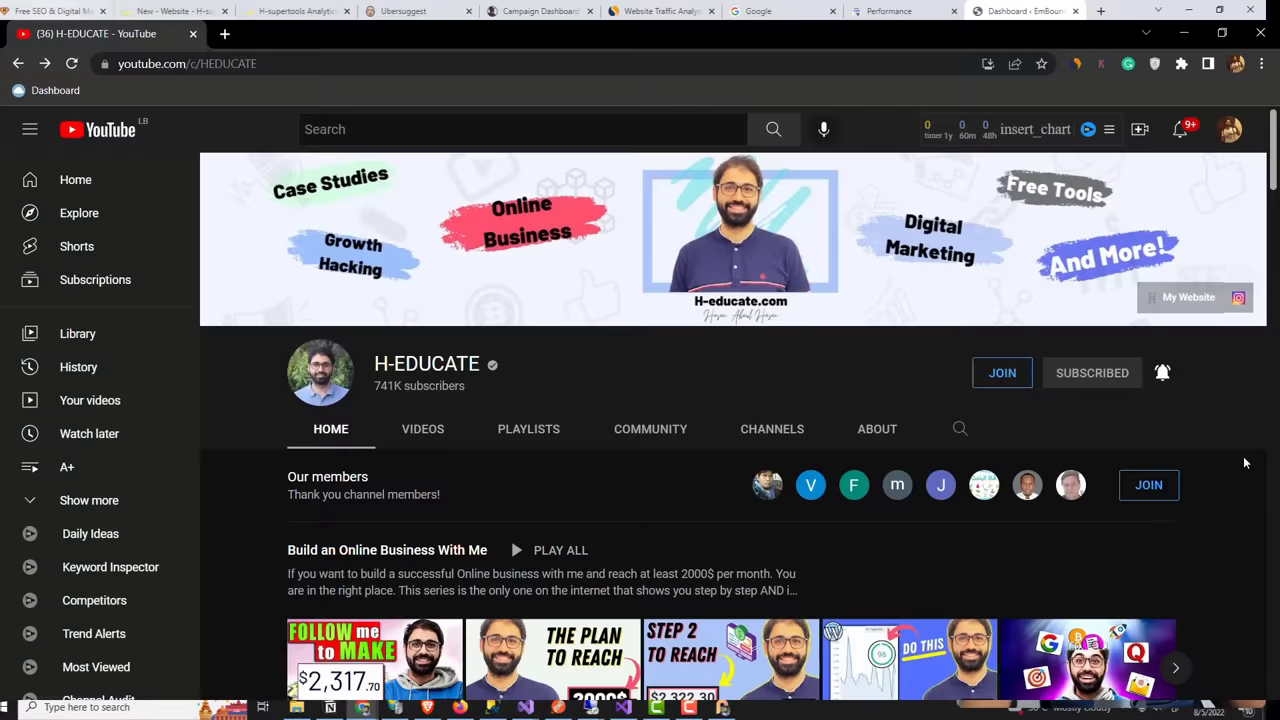
- Open the "Build an Online Business With Me" playlist on the H-EDUCATE YouTube channel and browse its videos
{"action": "scroll", "coordinate": [1245, 460], "scroll_direction": "down", "scroll_amount": 1}
{"action": "scroll", "coordinate": [1245, 460], "scroll_direction": "down", "scroll_amount": 1}
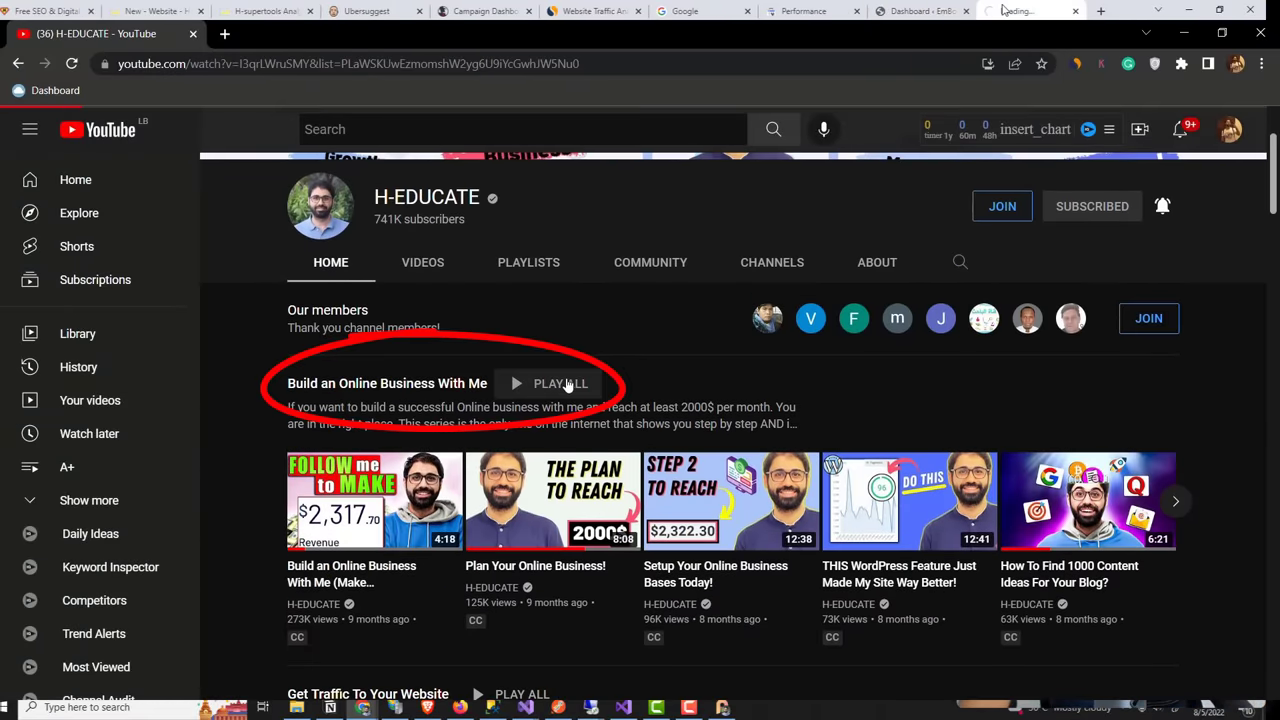
{"action": "left_click", "coordinate": [566, 386]}
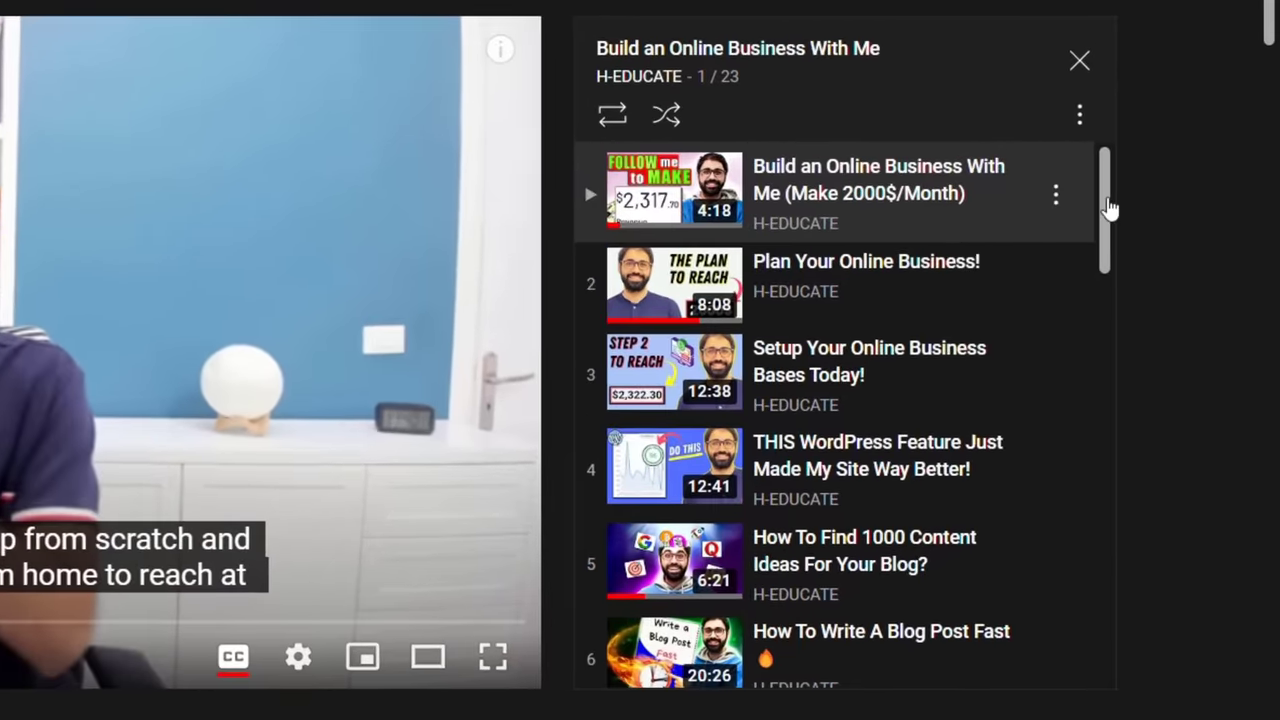
{"action": "left_click_drag", "start_coordinate": [1108, 207], "coordinate": [1112, 410]}
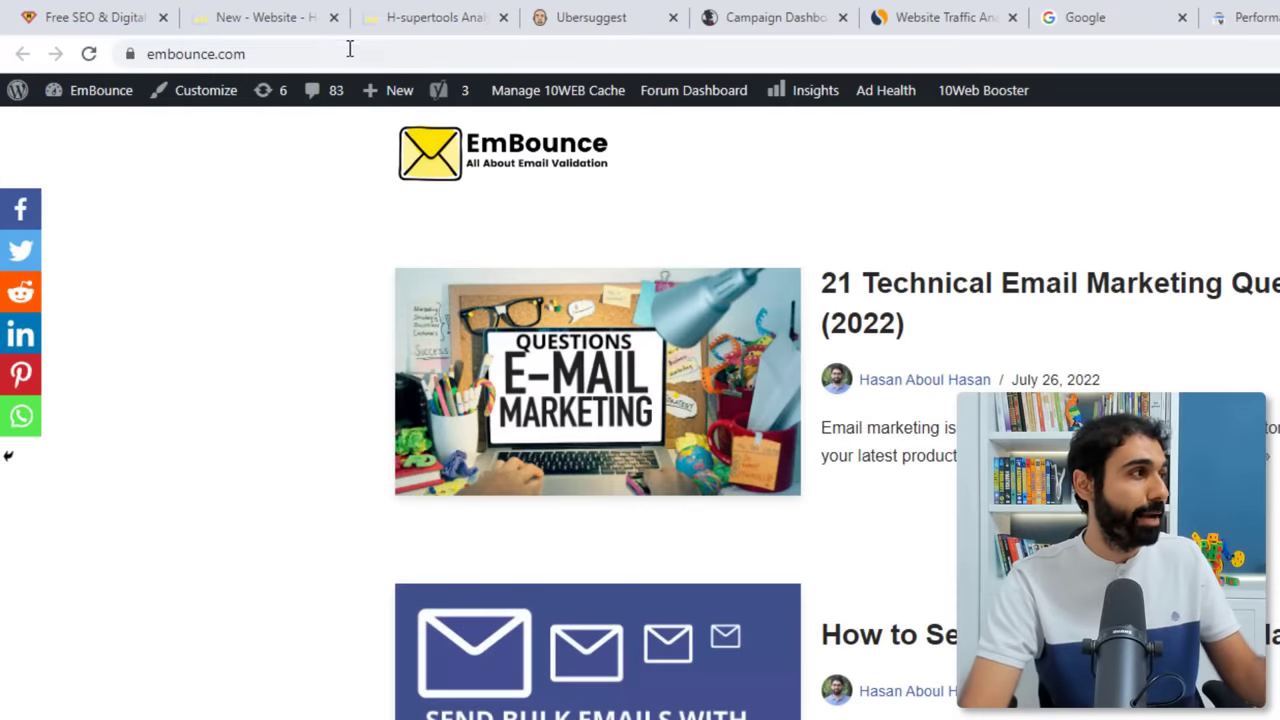
- Check the EmBounce site's address and copy the tracking script from the new website form in the analytics tool
{"action": "left_click", "coordinate": [335, 54]}
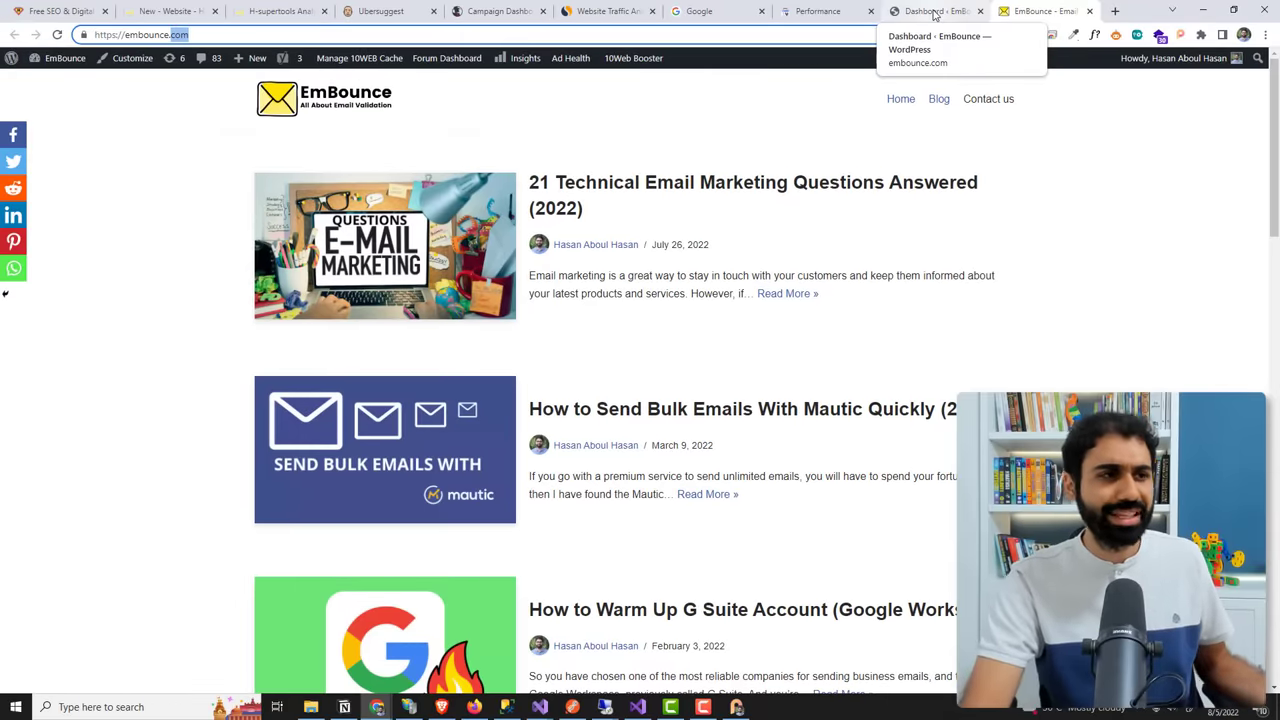
{"action": "left_click", "coordinate": [172, 11]}
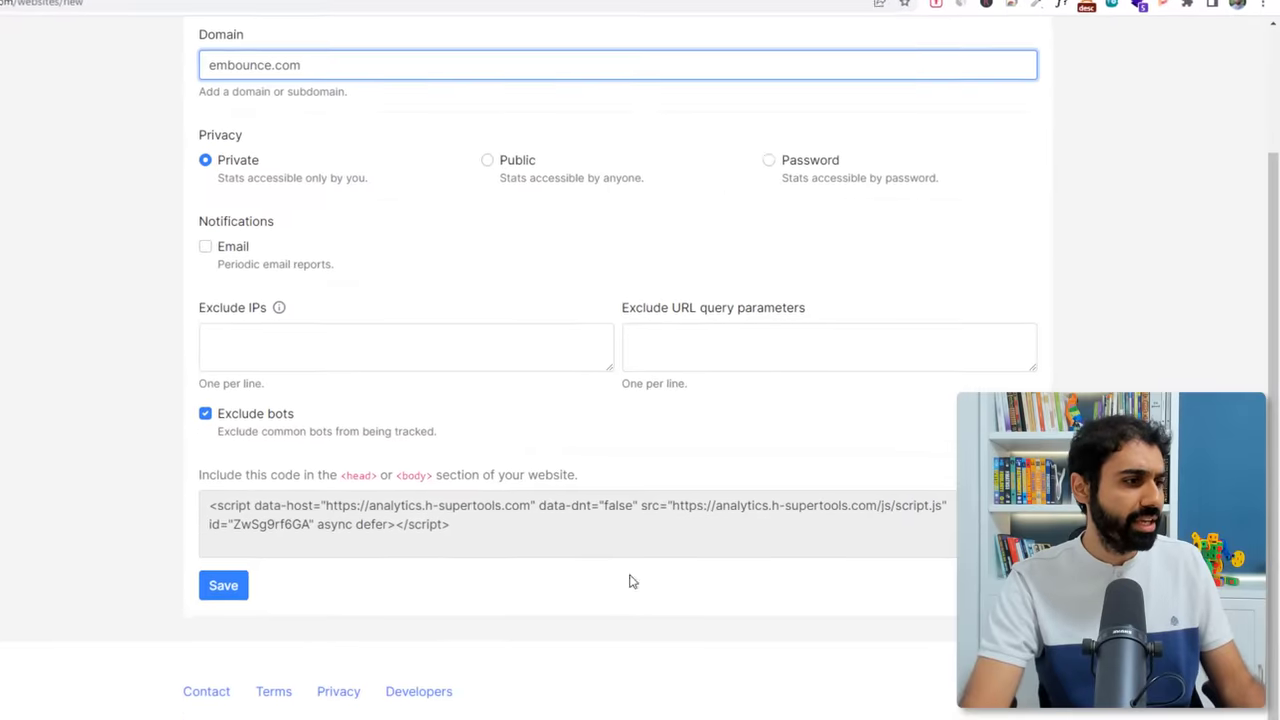
{"action": "left_click", "coordinate": [415, 535]}
{"action": "key", "text": "ctrl+a"}
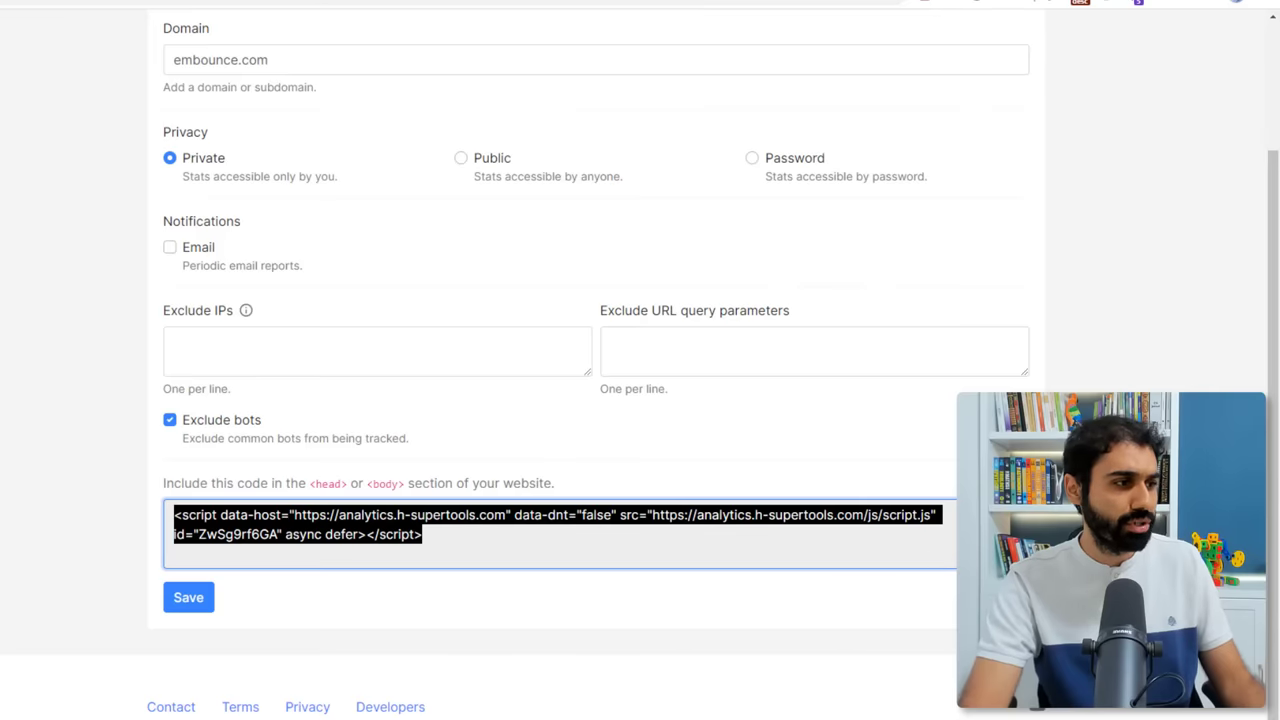
{"action": "left_click", "coordinate": [430, 535]}
{"action": "key", "text": "ctrl+a"}
{"action": "key", "text": "ctrl+c"}
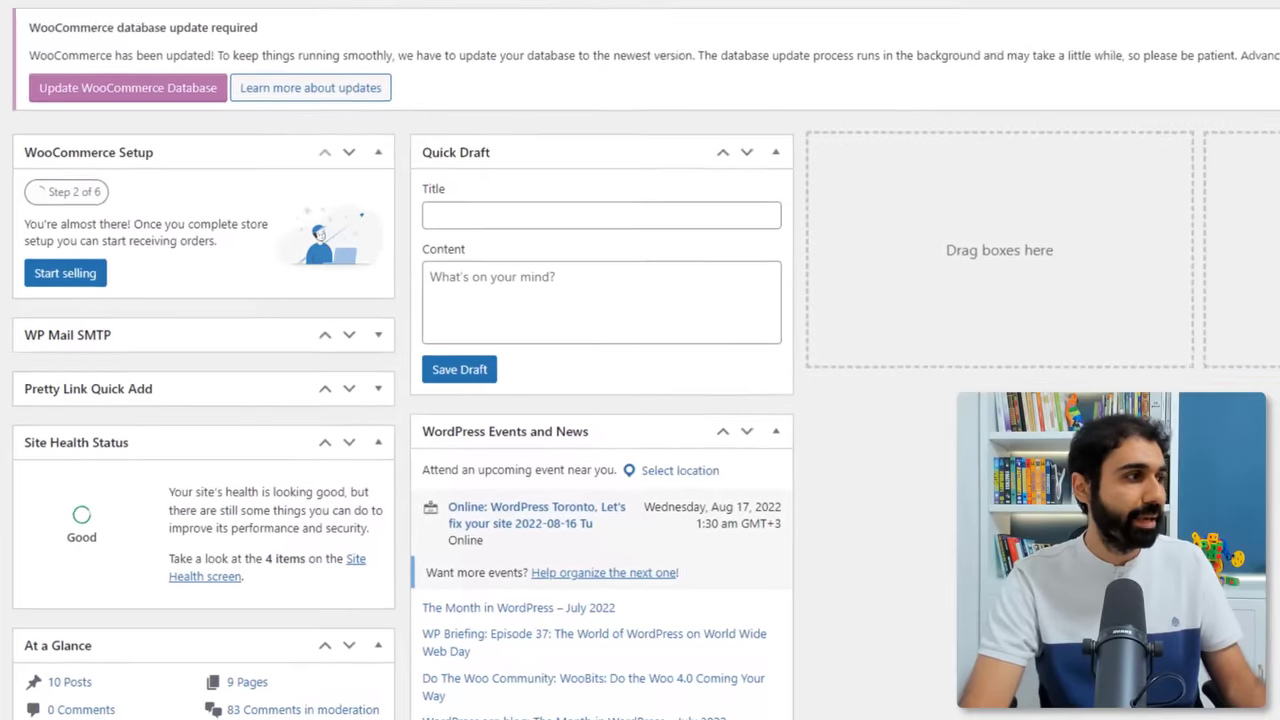
- Add the copied tracking script on a new line after the pixel code in EmBounce's WPCode global header and save the changes
{"action": "scroll", "coordinate": [386, 27], "scroll_direction": "down", "scroll_amount": 2}
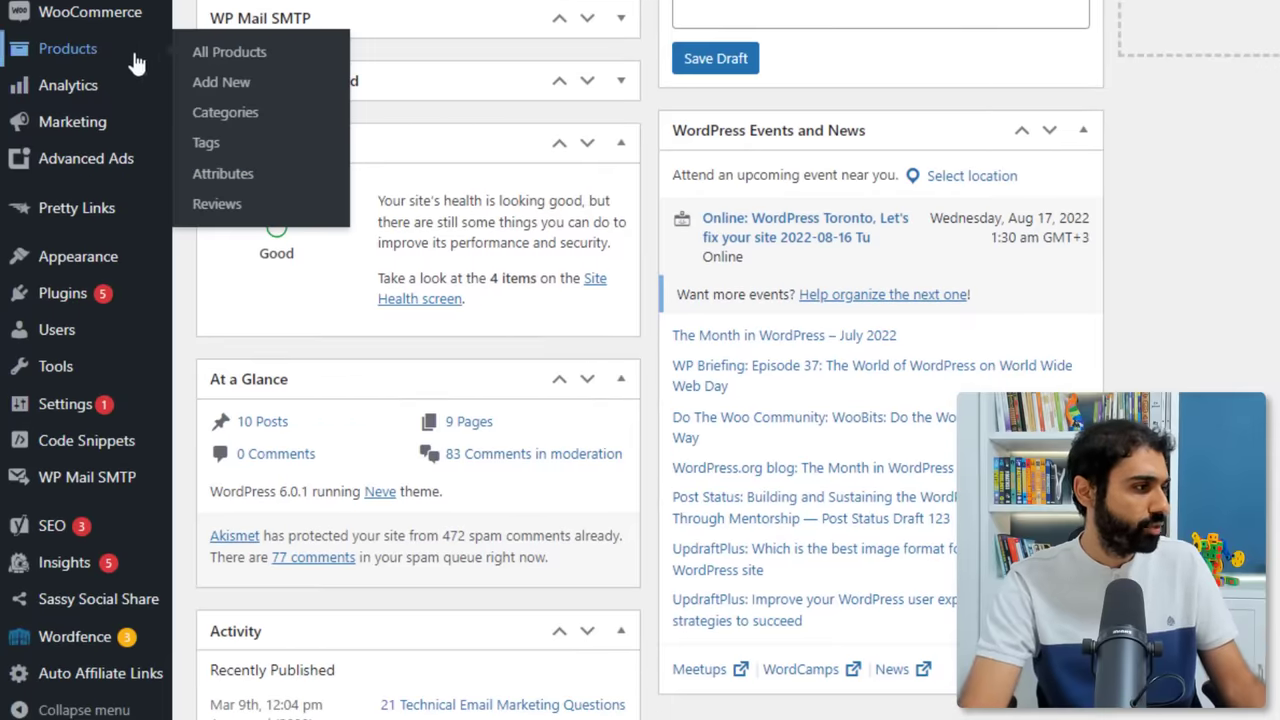
{"action": "mouse_move", "coordinate": [86, 440]}
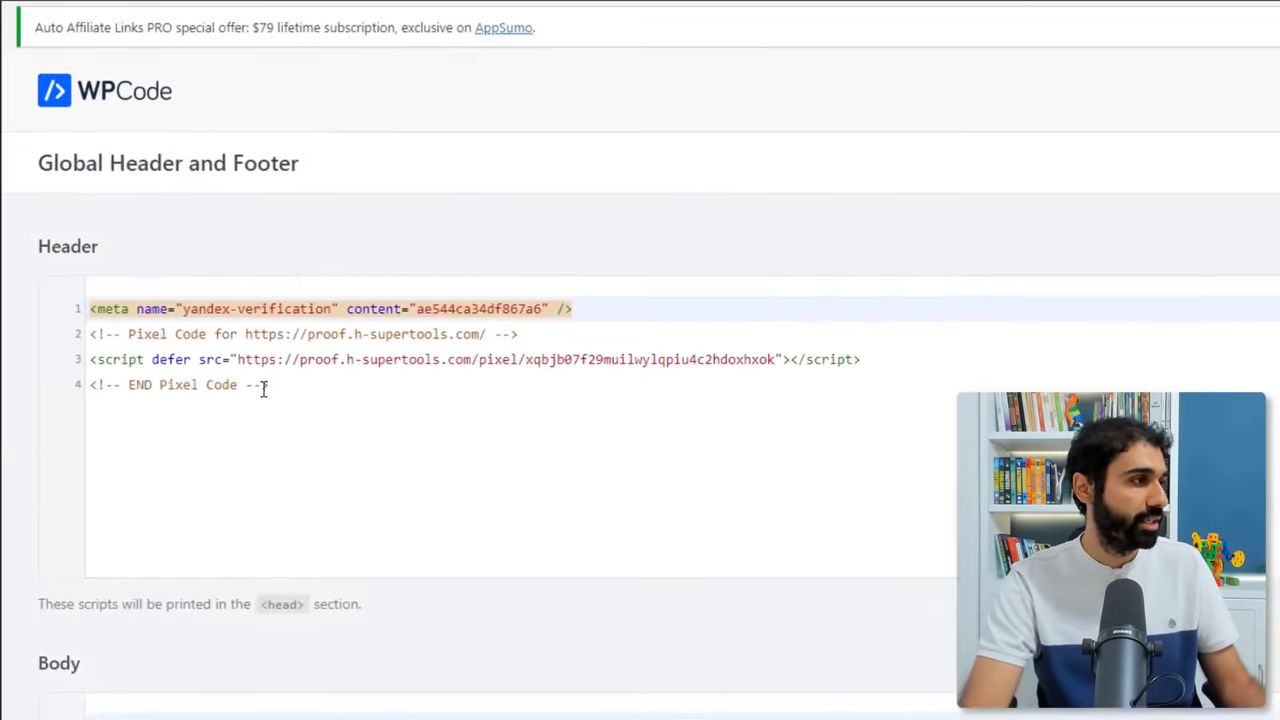
{"action": "left_click", "coordinate": [263, 384]}
{"action": "key", "text": "Return"}
{"action": "key", "text": "ctrl+v"}
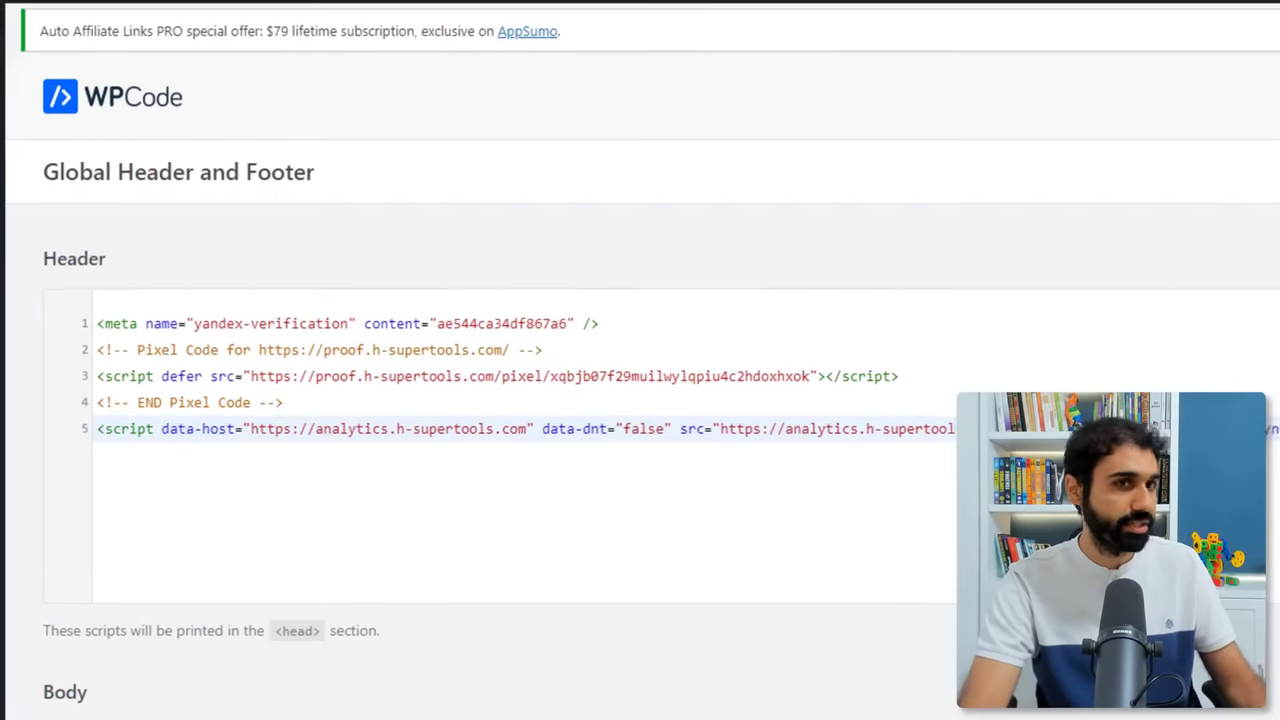
{"action": "left_click", "coordinate": [1188, 184]}
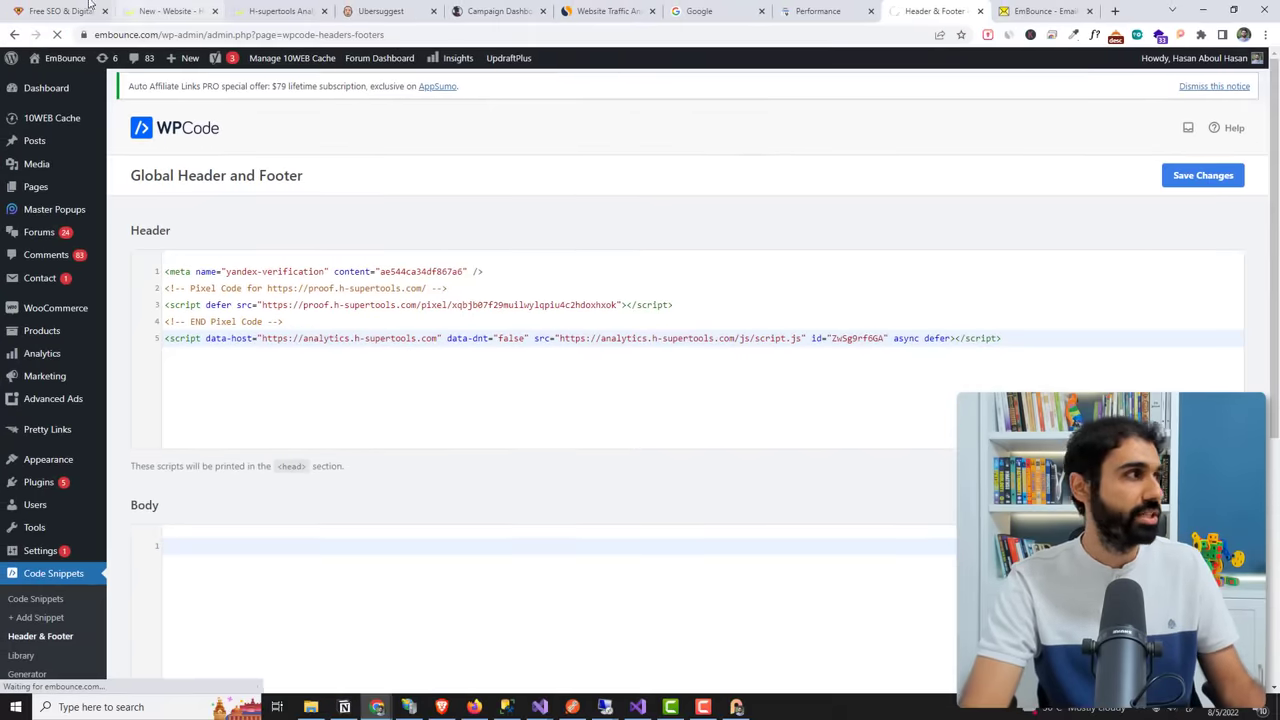
- Return to the new website form in the analytics tool and save the embounce.com entry
{"action": "left_click", "coordinate": [89, 10]}
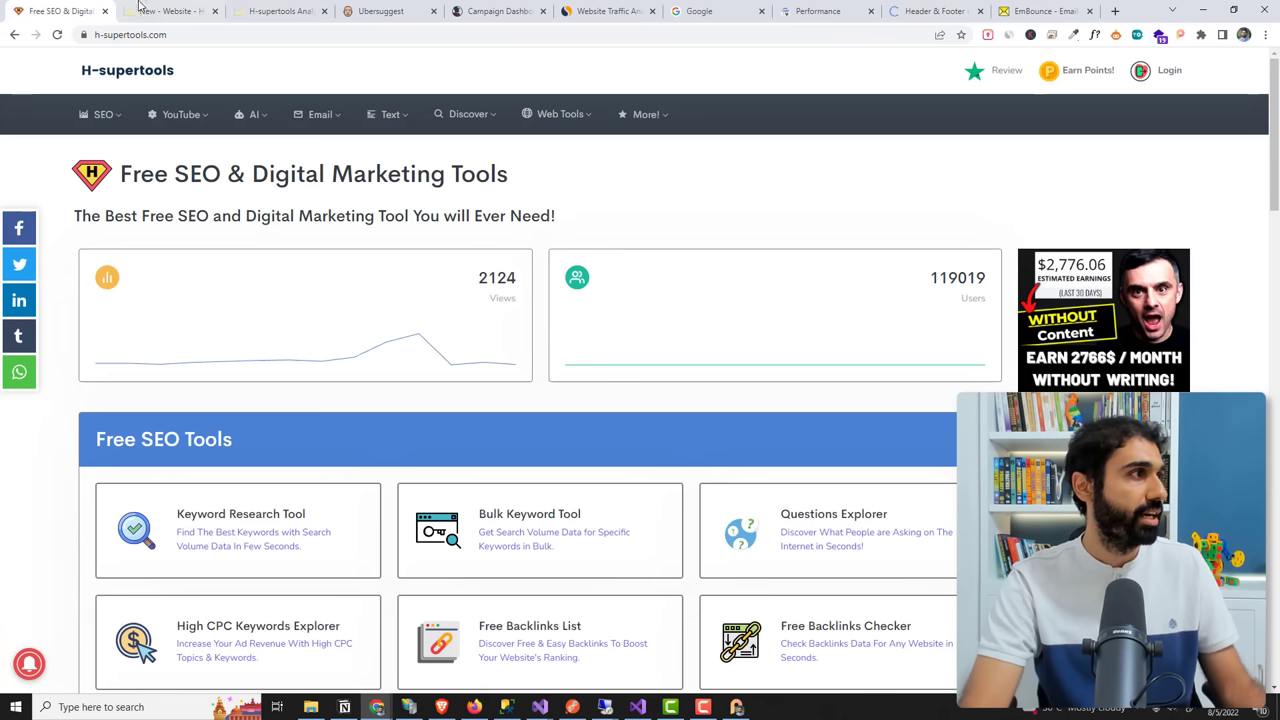
{"action": "left_click", "coordinate": [170, 11]}
{"action": "scroll", "coordinate": [789, 274], "scroll_direction": "up", "scroll_amount": 2}
{"action": "scroll", "coordinate": [455, 518], "scroll_direction": "down", "scroll_amount": 2}
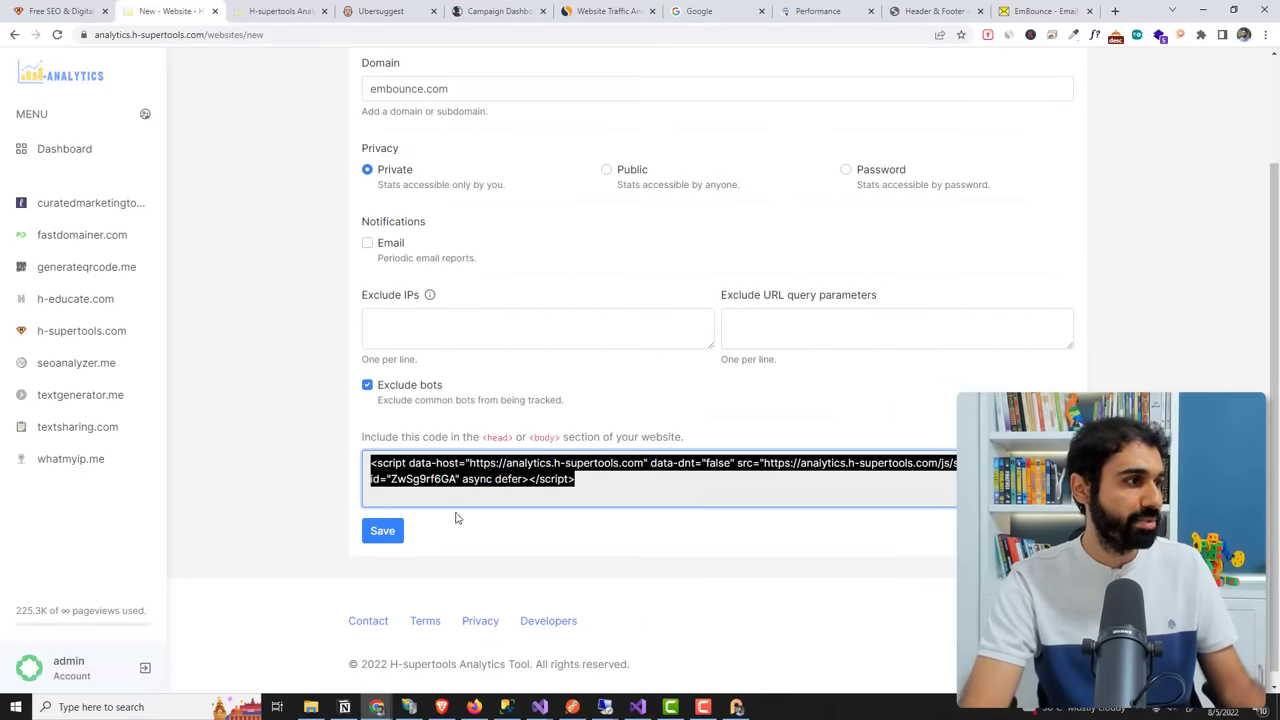
{"action": "left_click", "coordinate": [383, 532]}
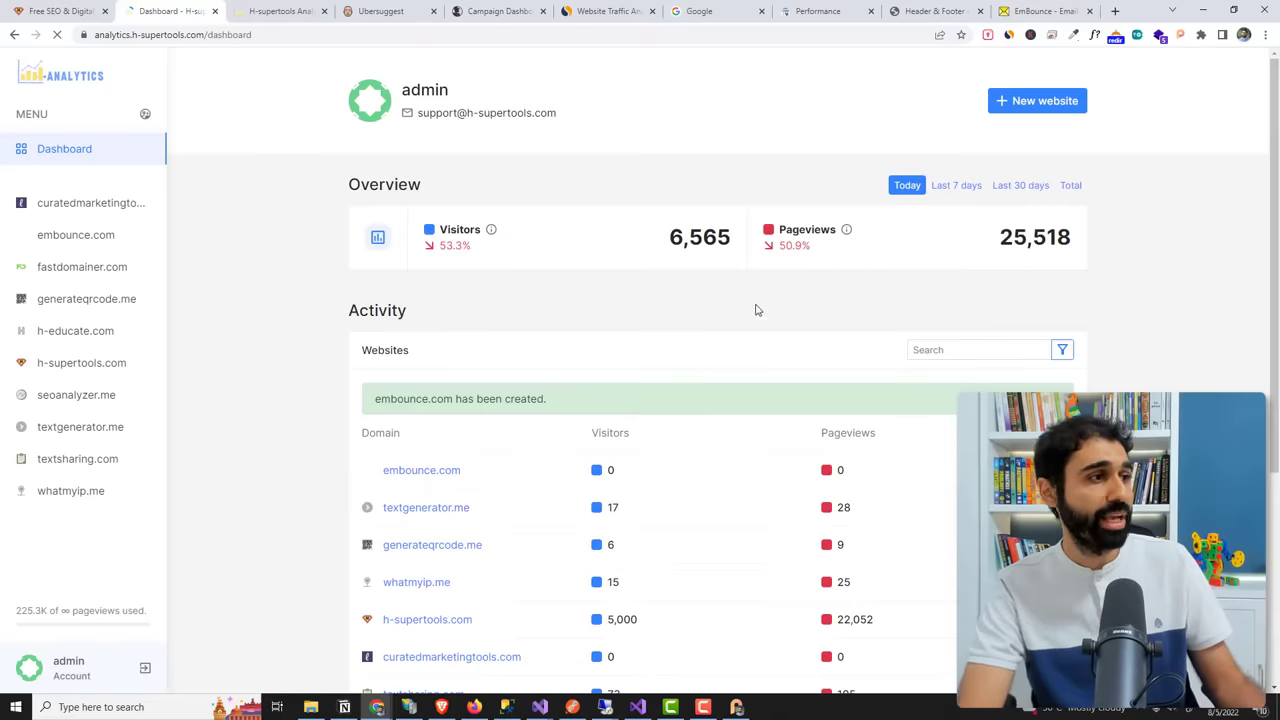
- View the embounce.com stats, review the h-supertools.com overview for the last 7 days, and close the analytics pages
{"action": "left_click", "coordinate": [427, 470]}
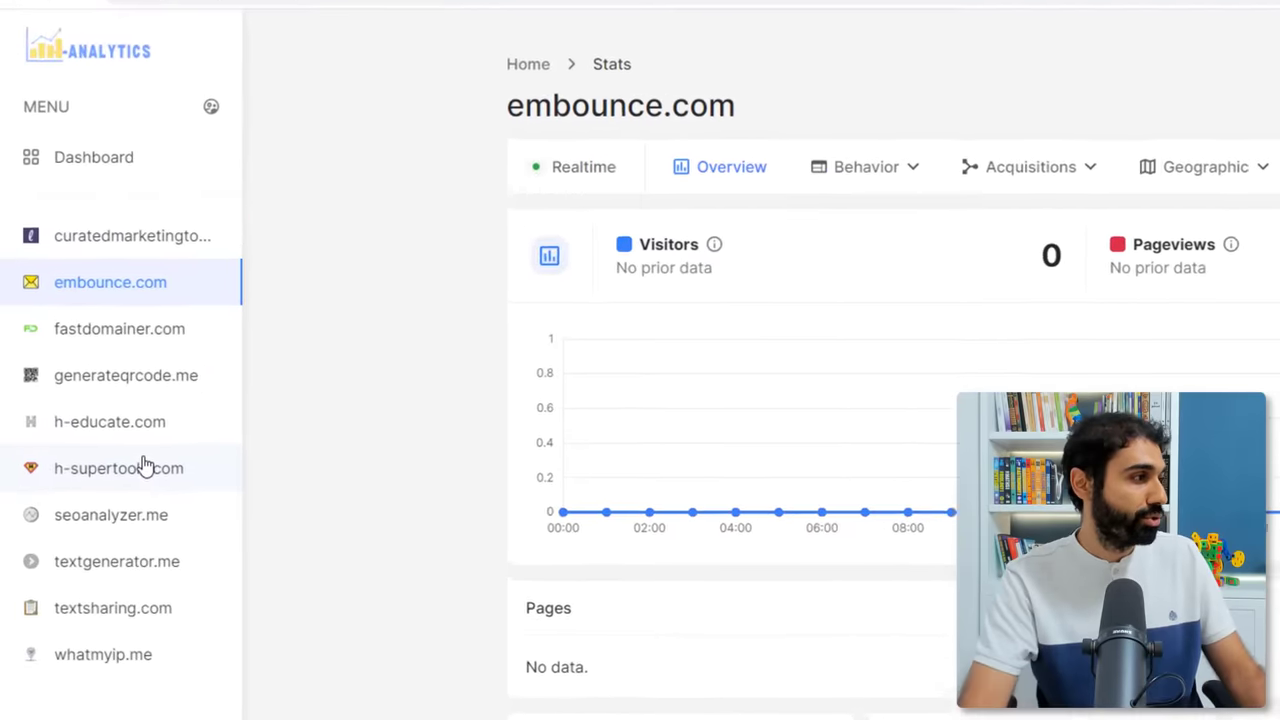
{"action": "left_click", "coordinate": [147, 480]}
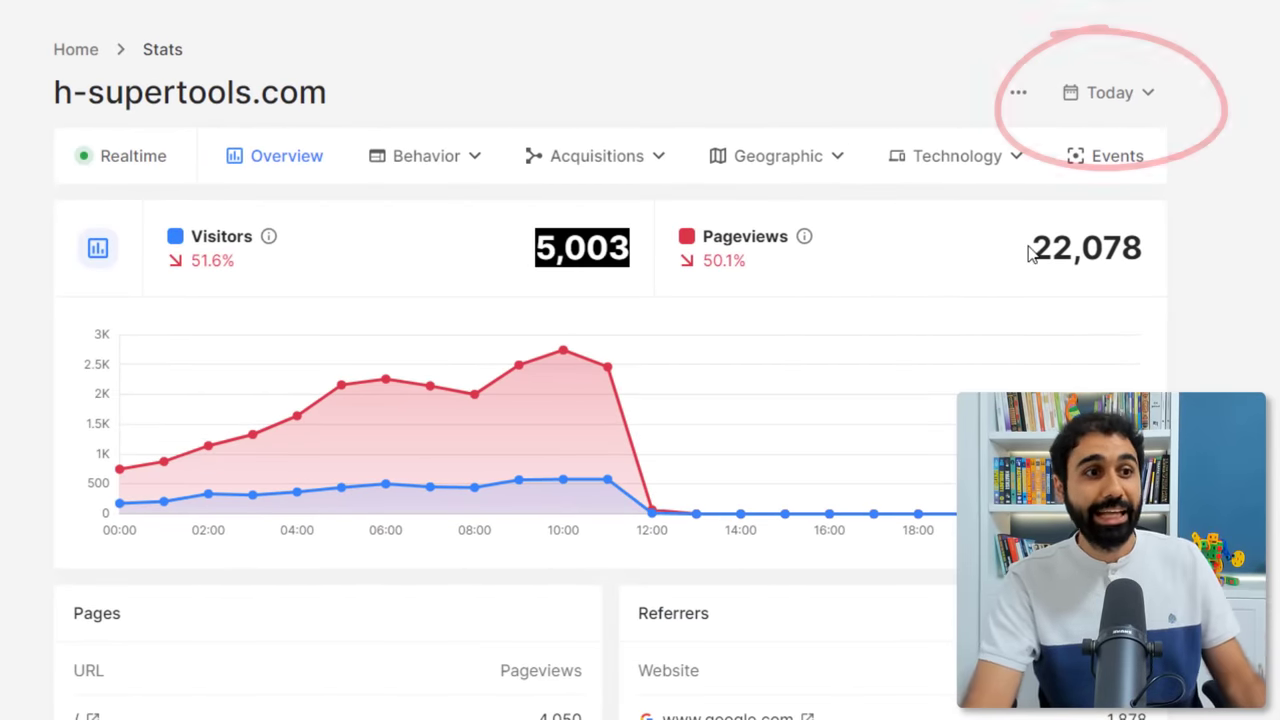
{"action": "left_click", "coordinate": [1112, 95]}
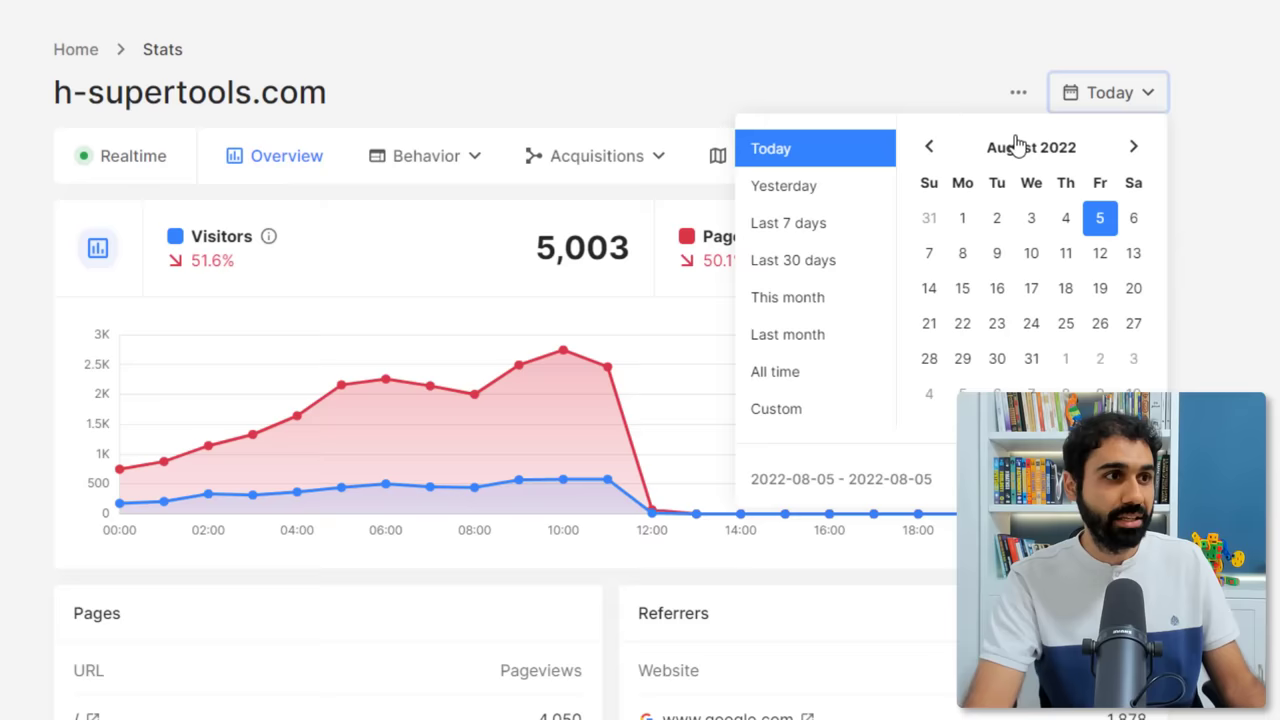
{"action": "left_click", "coordinate": [810, 224]}
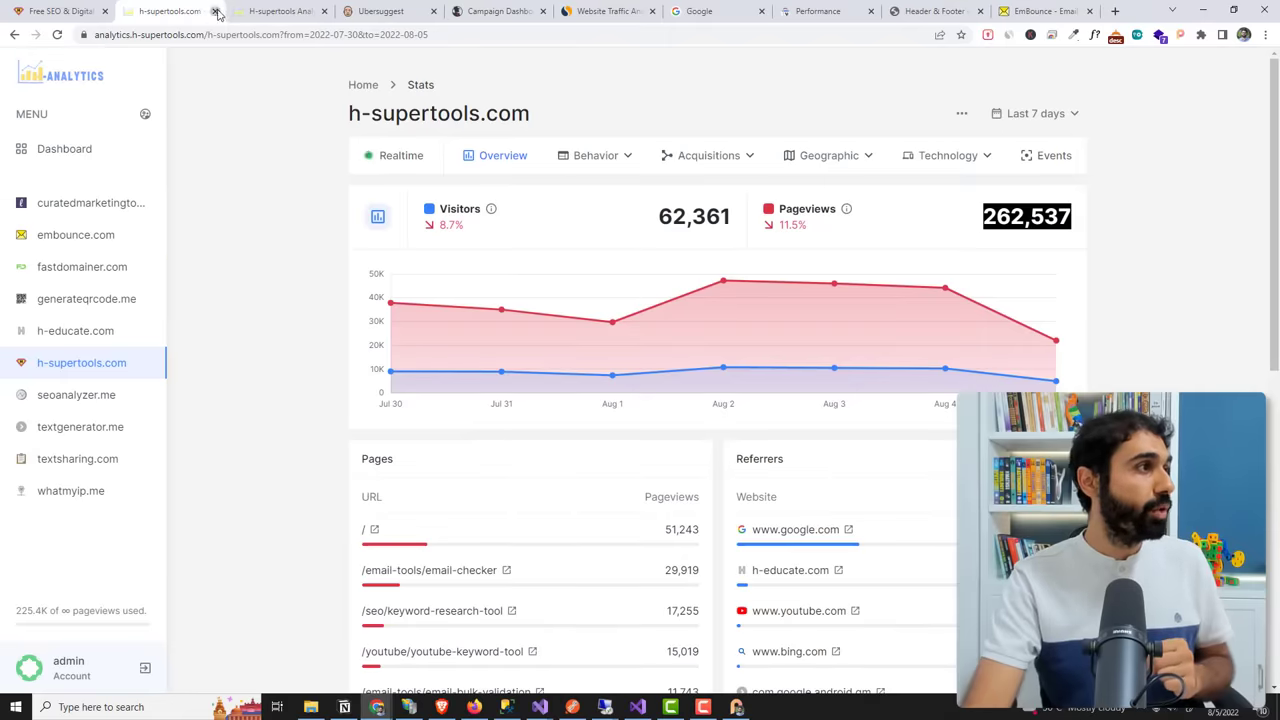
{"action": "left_click", "coordinate": [217, 12]}
{"action": "left_click", "coordinate": [214, 11]}
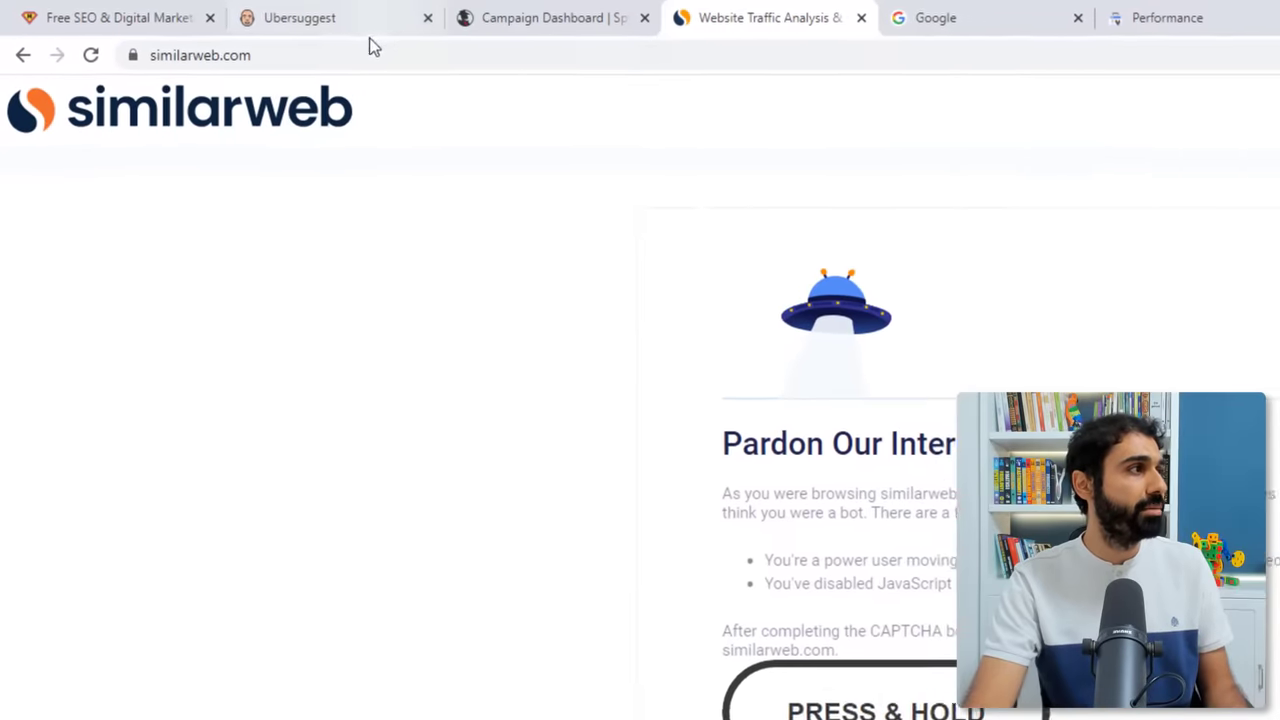
- Pass similarweb's human verification and look up the website h-supertools.com
{"action": "double_click", "coordinate": [367, 34]}
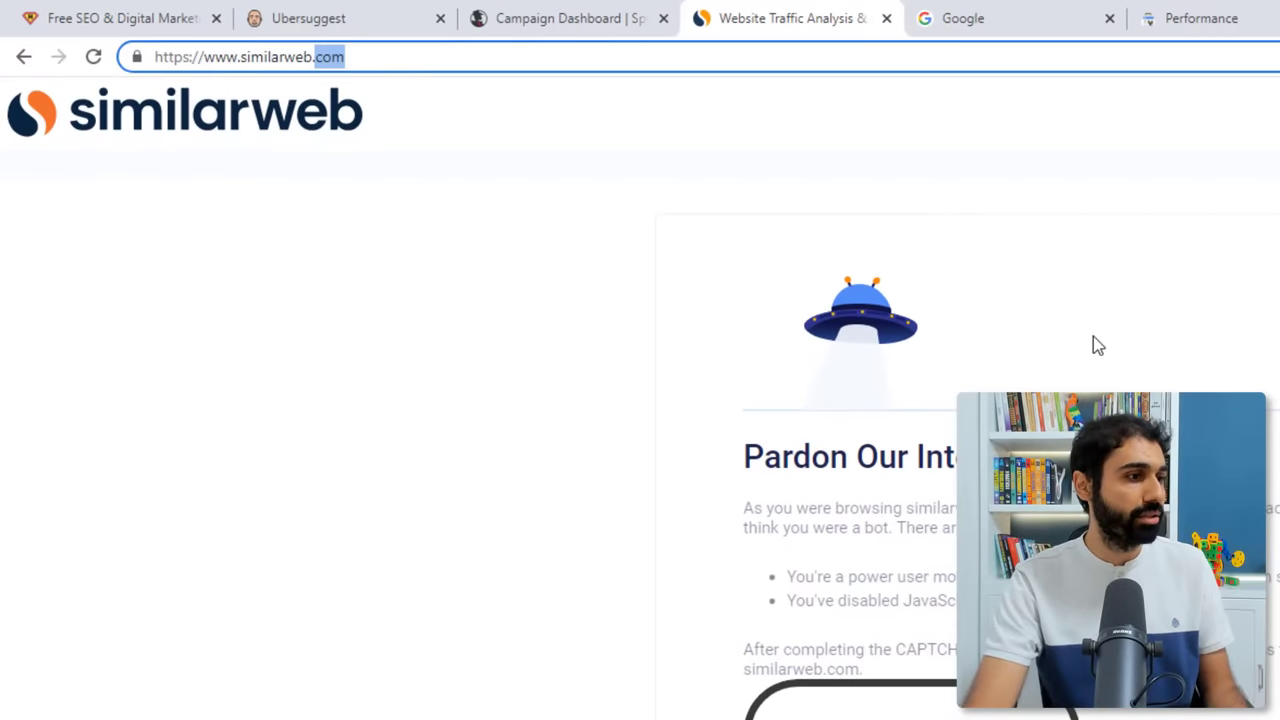
{"action": "left_click", "coordinate": [917, 714]}
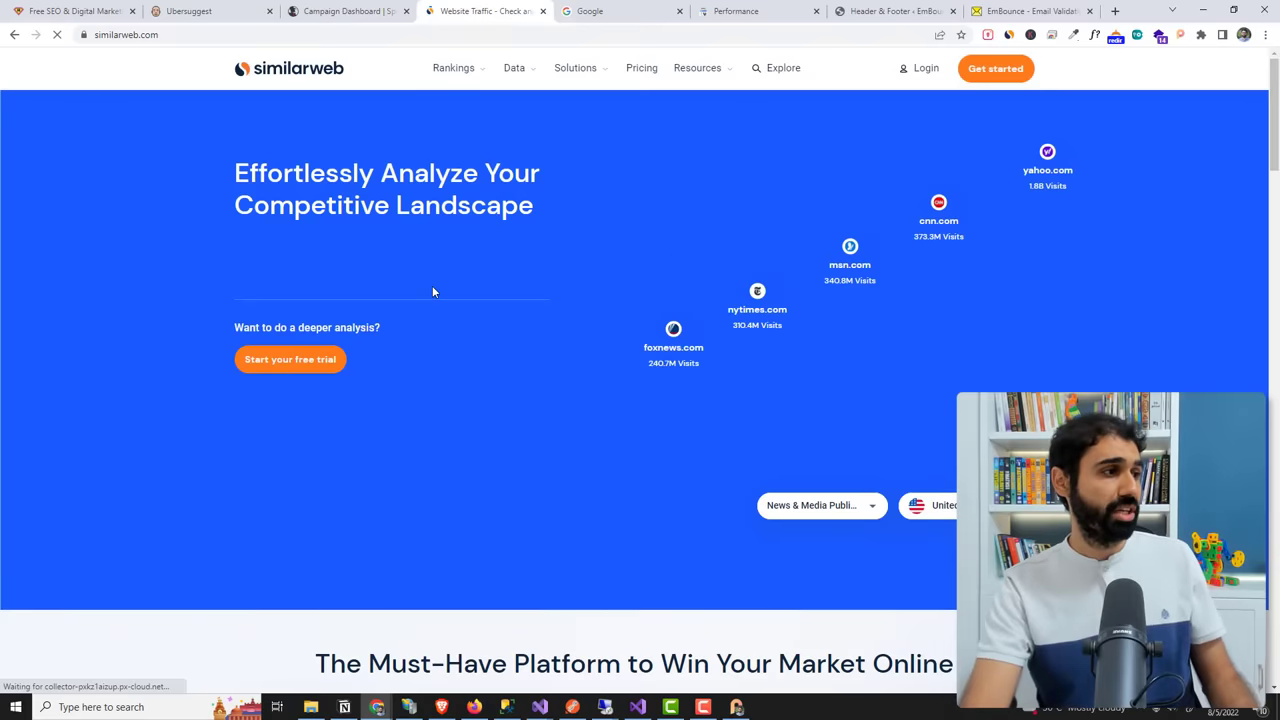
{"action": "left_click", "coordinate": [339, 290]}
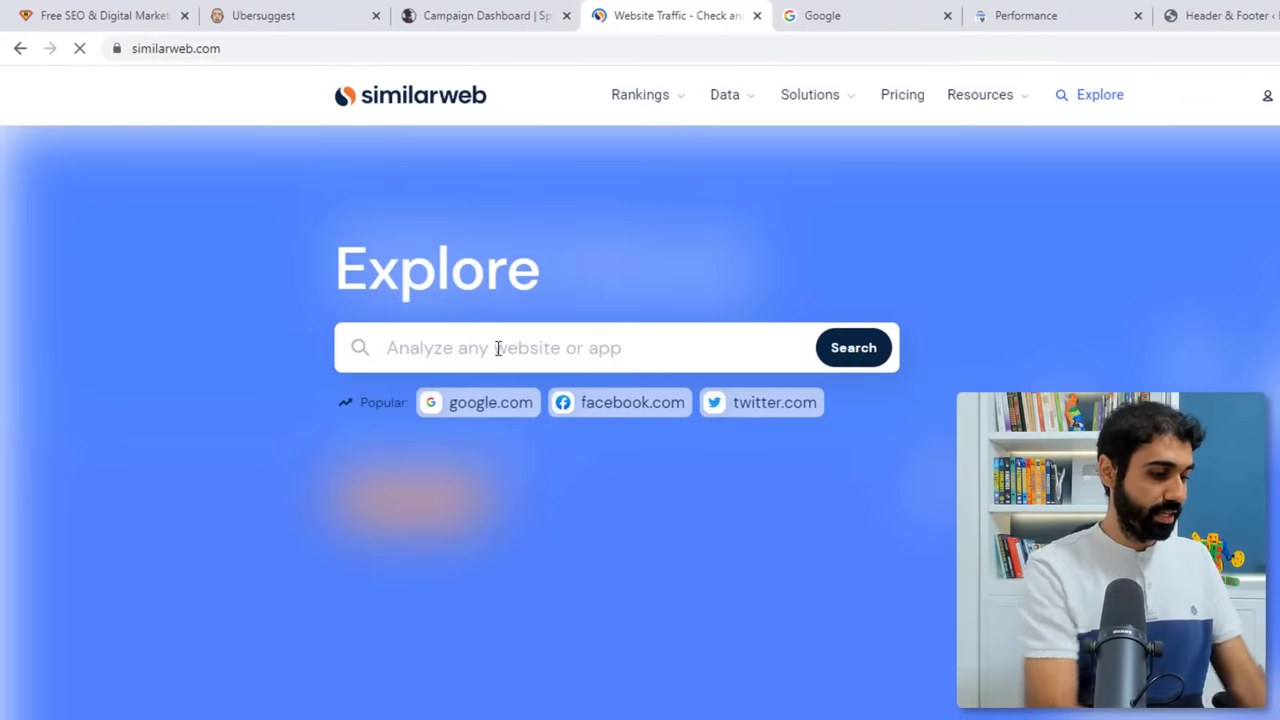
{"action": "type", "text": "h-supertools"}
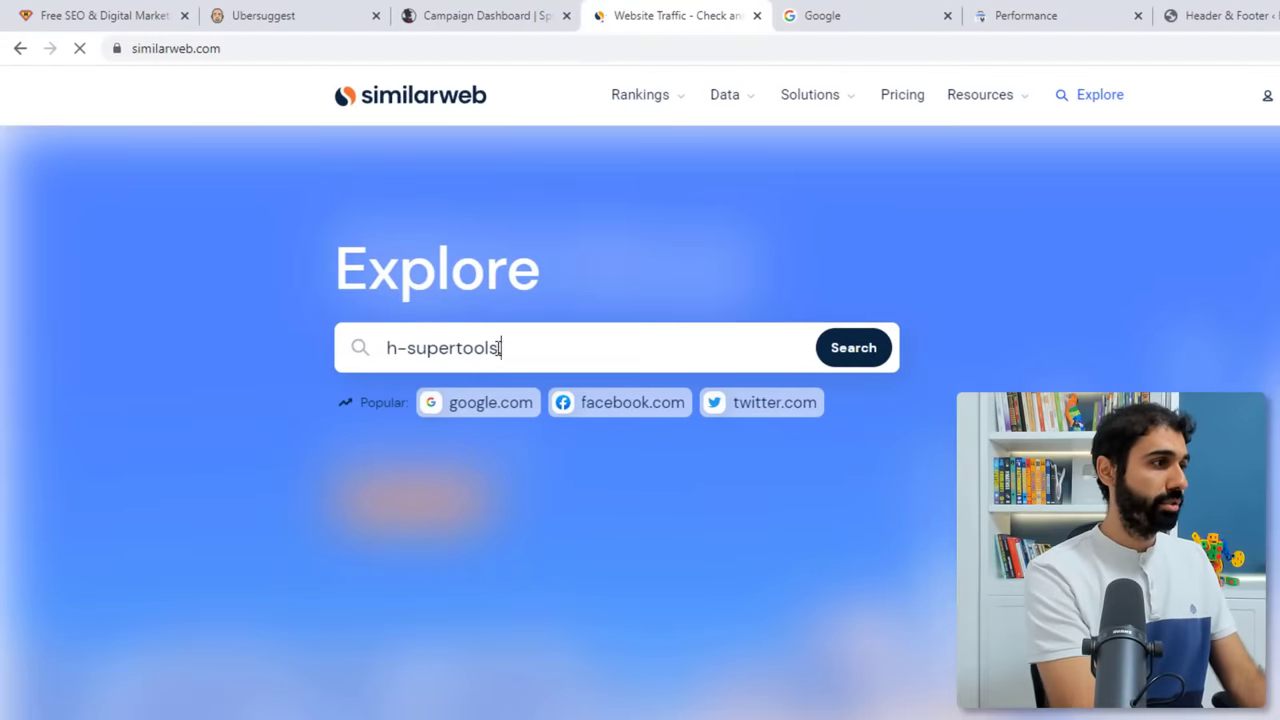
{"action": "type", "text": ".copm"}
{"action": "key", "text": "BackSpace"}
{"action": "key", "text": "BackSpace"}
{"action": "type", "text": "m"}
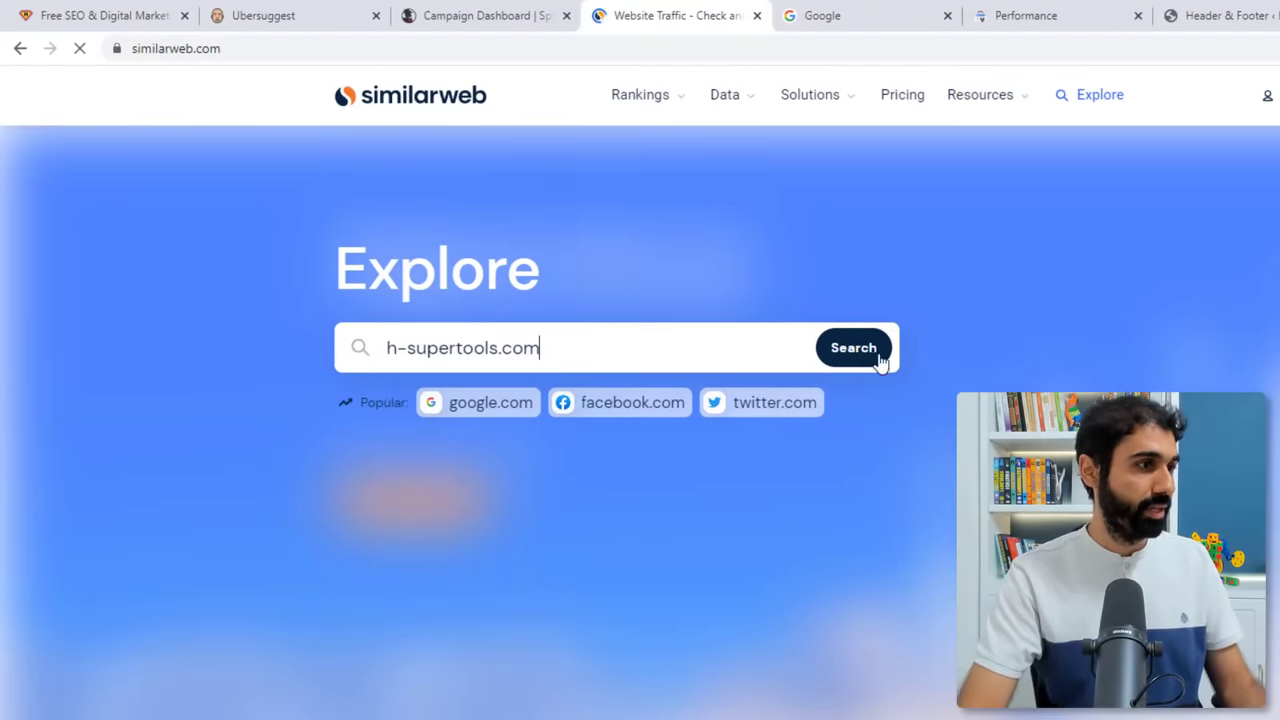
{"action": "left_click", "coordinate": [880, 362]}
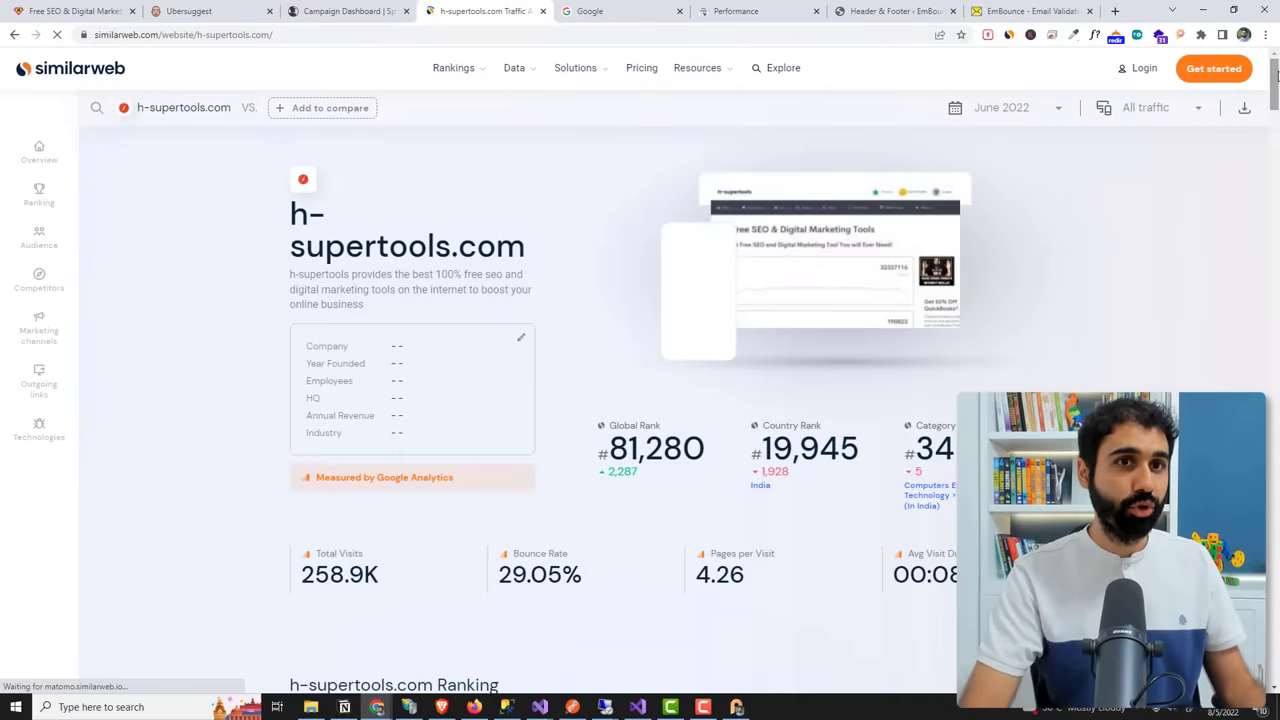
- Examine the h-supertools.com report, including its Competitors & Similar Sites list
{"action": "left_click_drag", "start_coordinate": [1274, 80], "coordinate": [1276, 326]}
{"action": "left_click_drag", "start_coordinate": [312, 205], "coordinate": [535, 204]}
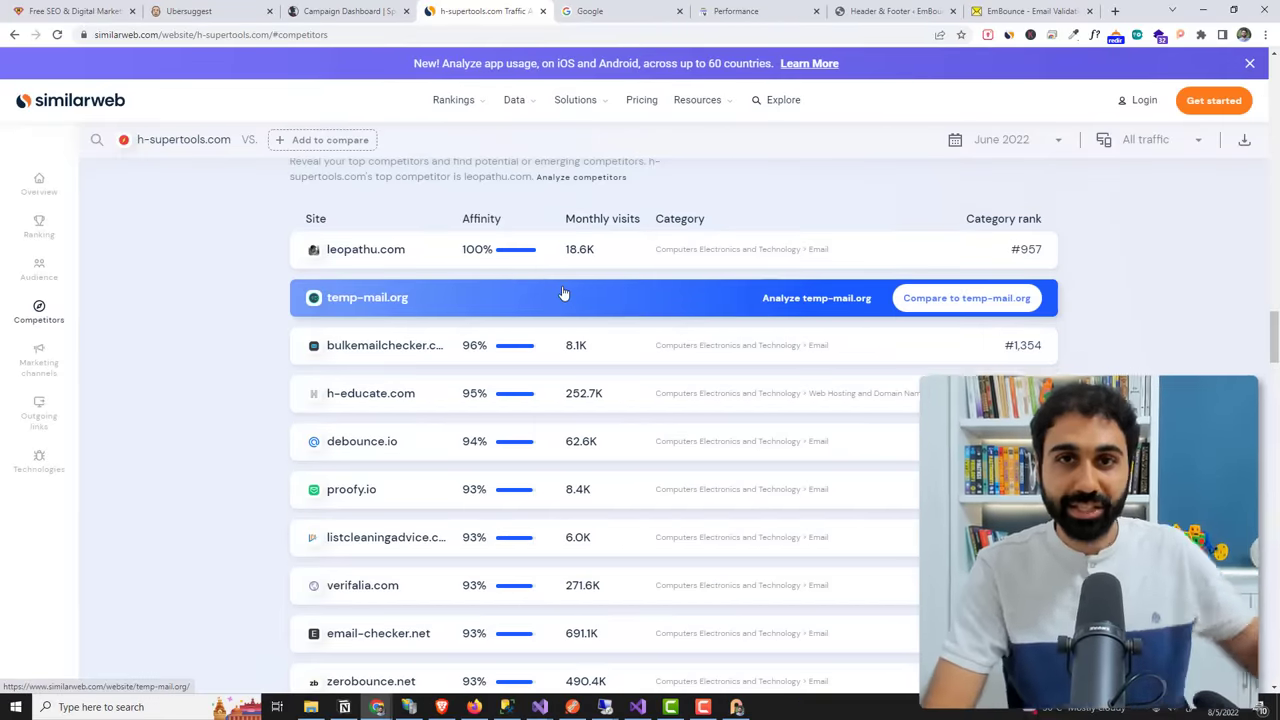
{"action": "scroll", "coordinate": [569, 229], "scroll_direction": "up", "scroll_amount": 2}
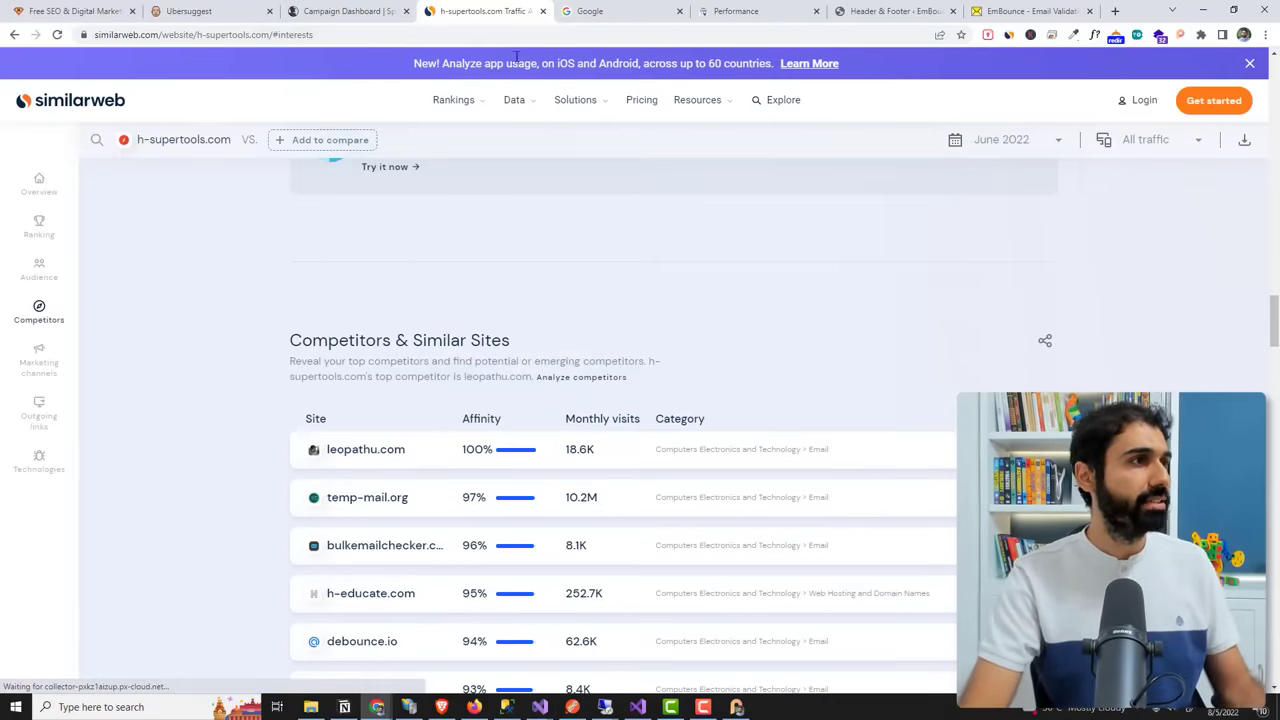
- Open smallseotools.com in a new browser tab
{"action": "key", "text": "ctrl+t"}
{"action": "type", "text": "small"}
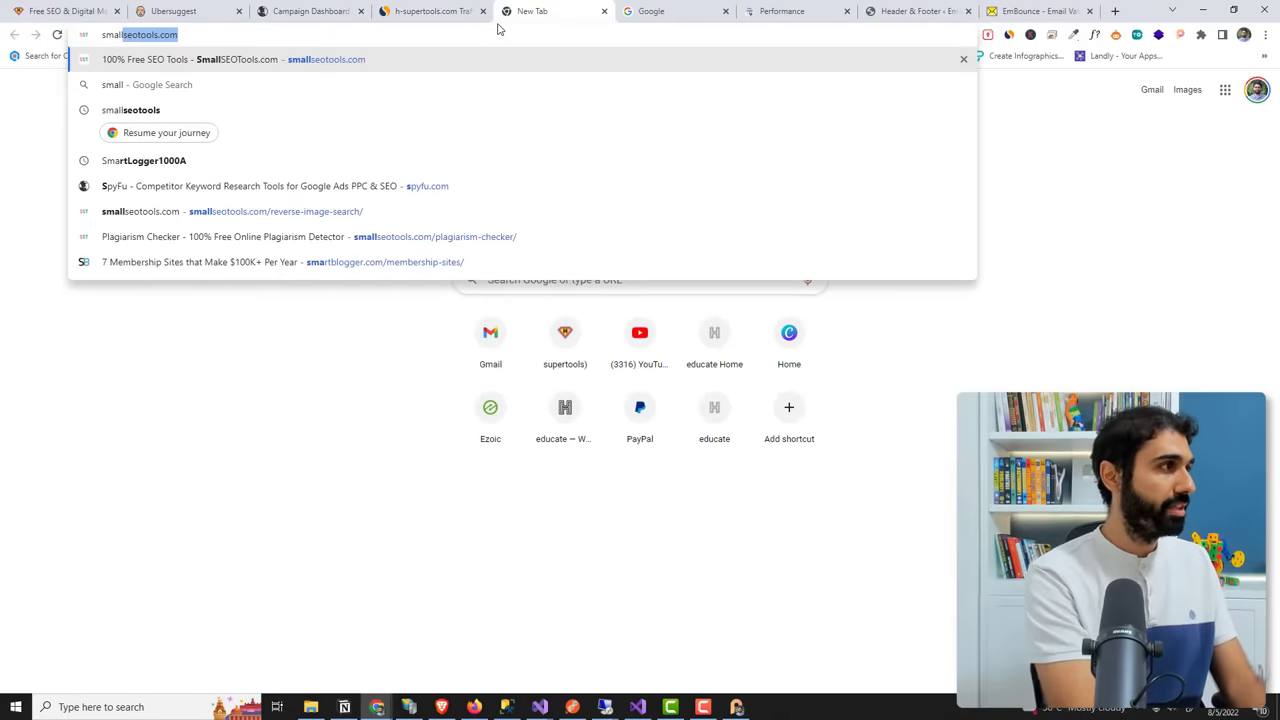
{"action": "key", "text": "Return"}
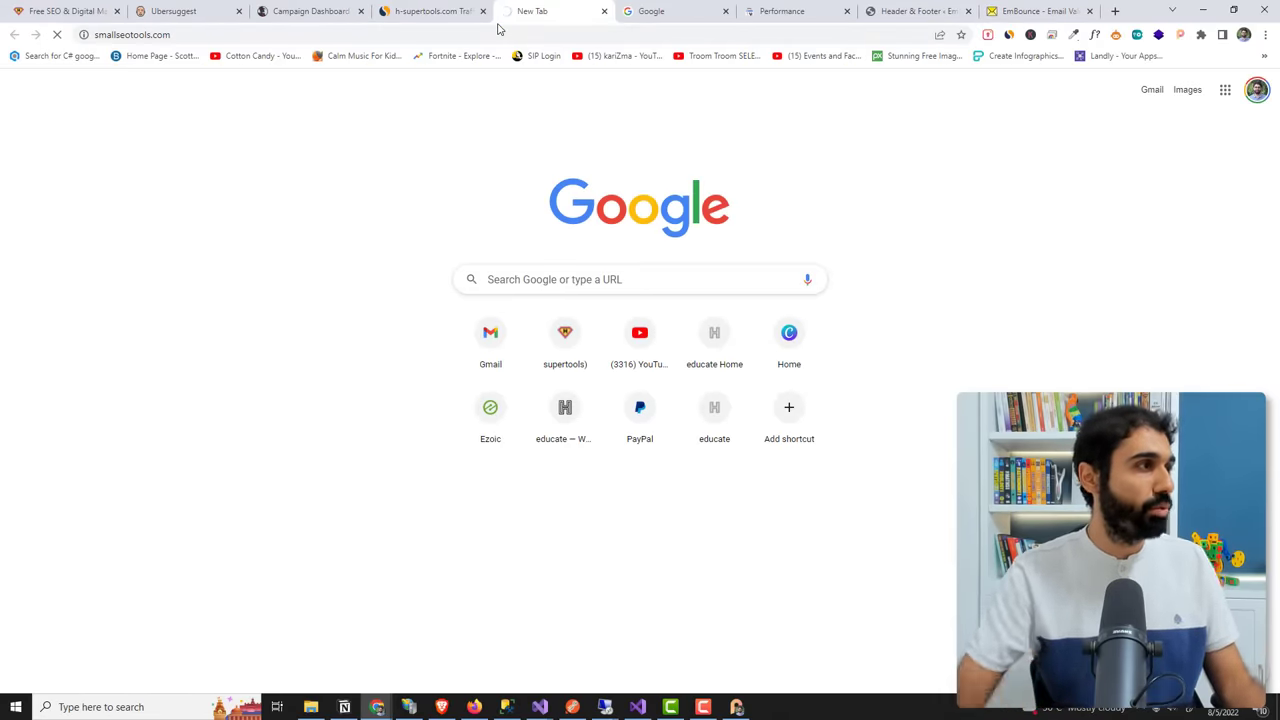
- Open the prepostseo.com home page in a new browser tab
{"action": "right_click", "coordinate": [500, 28]}
{"action": "left_click", "coordinate": [517, 31]}
{"action": "type", "text": "pre"}
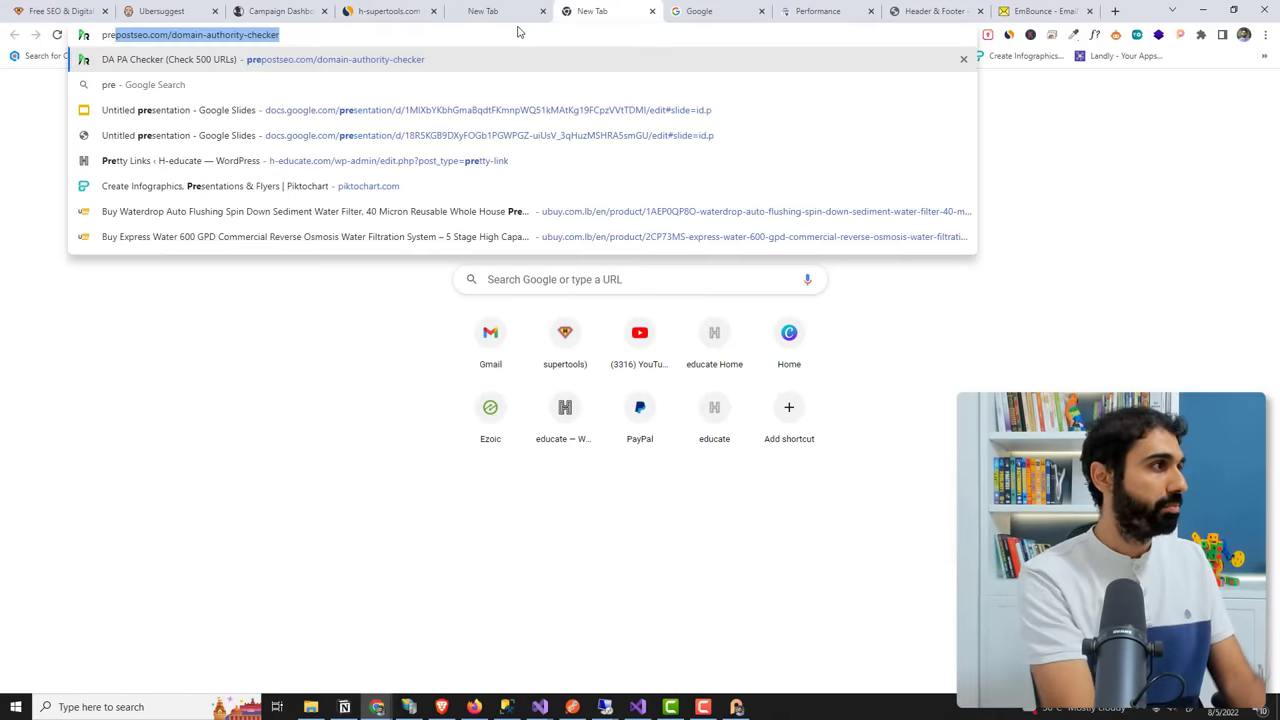
{"action": "key", "text": "Return"}
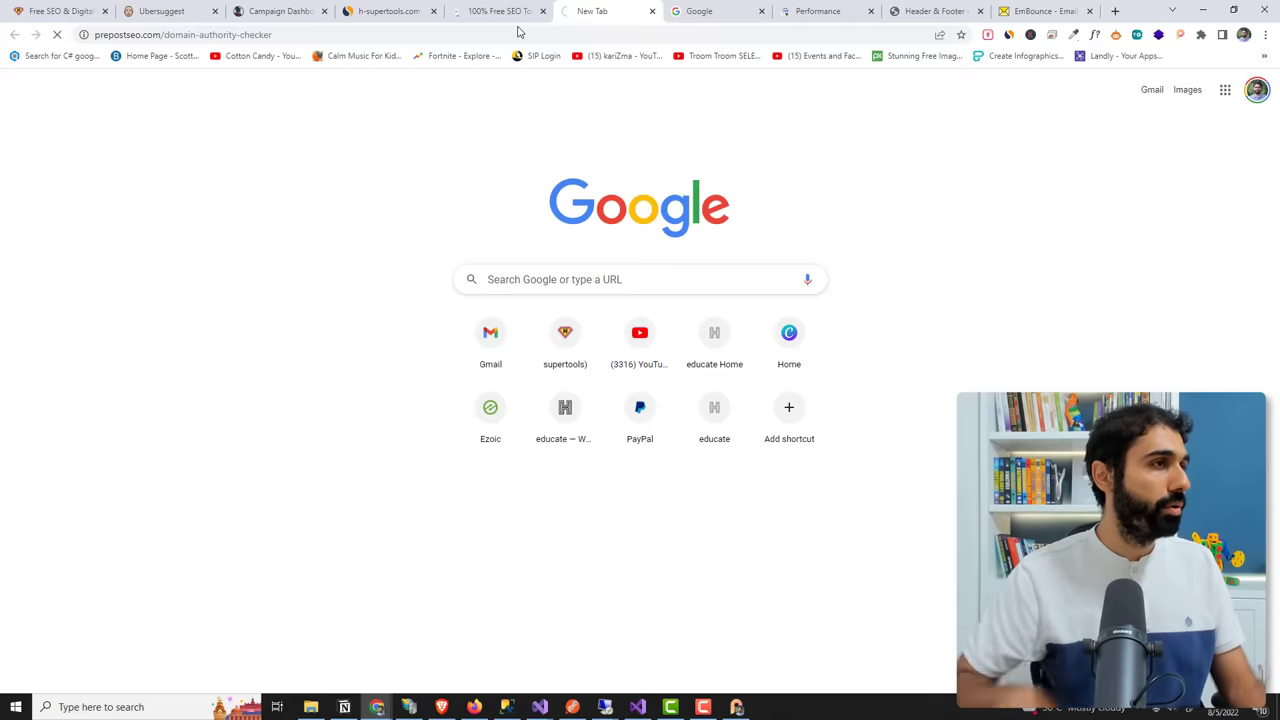
{"action": "left_click_drag", "start_coordinate": [164, 34], "coordinate": [349, 34]}
{"action": "key", "text": "BackSpace"}
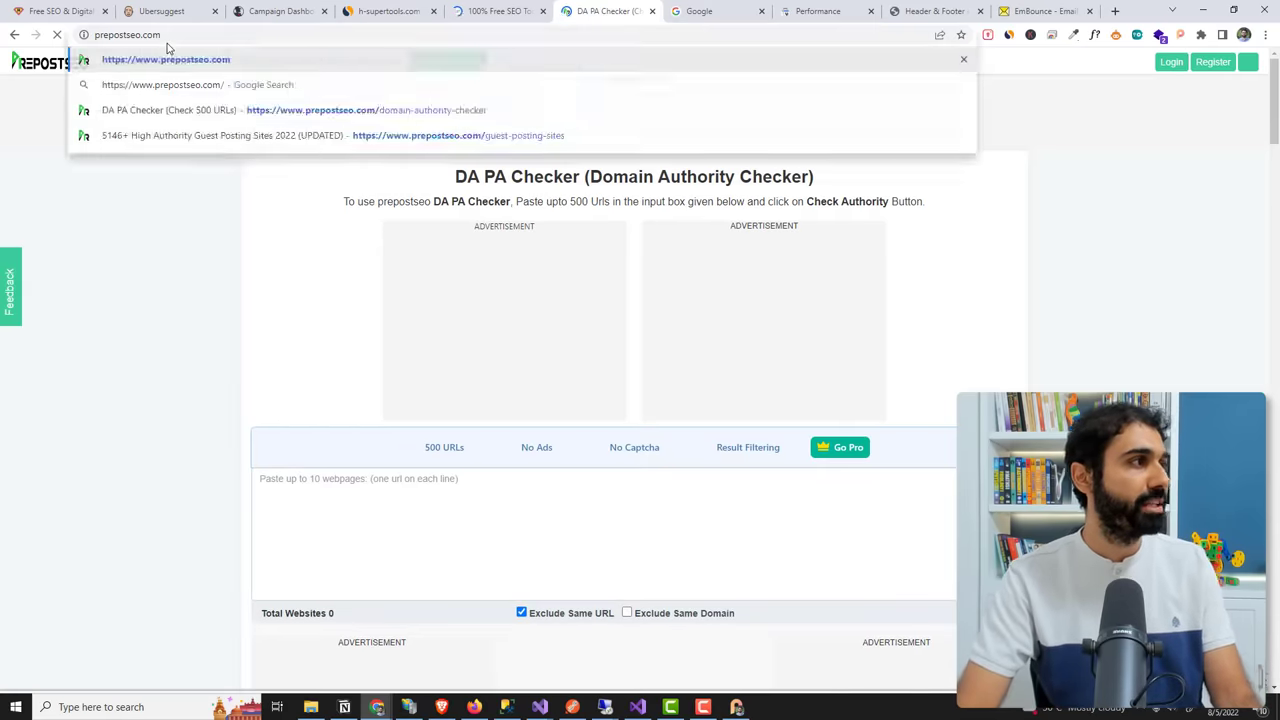
{"action": "key", "text": "Return"}
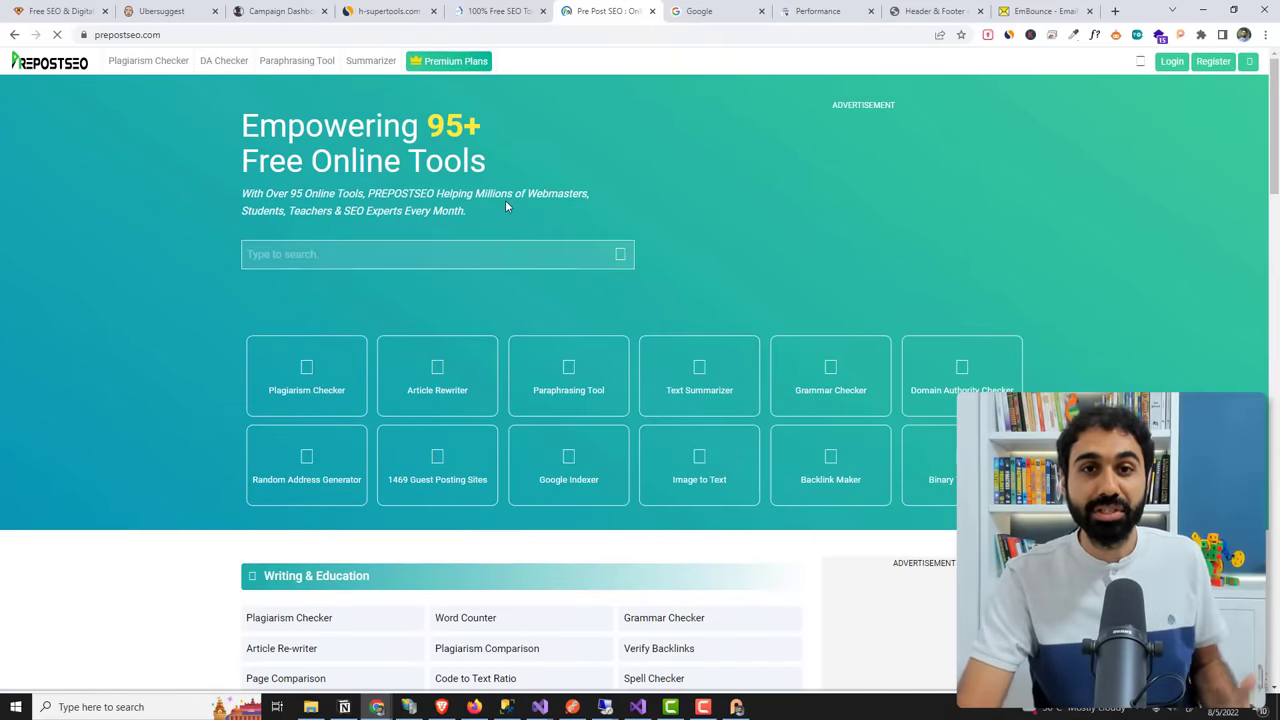
- View the smallseotools.com tool collection and close the similarweb report for h-supertools.com
{"action": "left_click", "coordinate": [507, 11]}
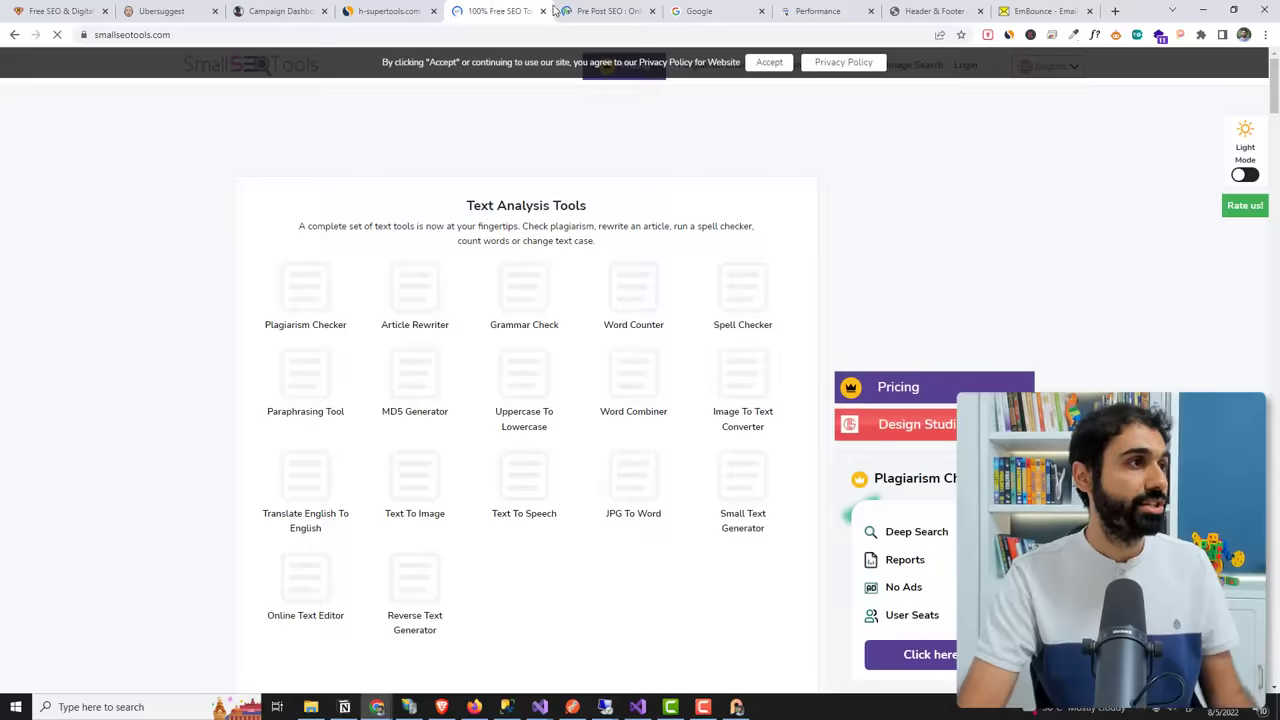
{"action": "key", "text": "ctrl+Tab"}
{"action": "left_click", "coordinate": [507, 8]}
{"action": "left_click", "coordinate": [367, 6]}
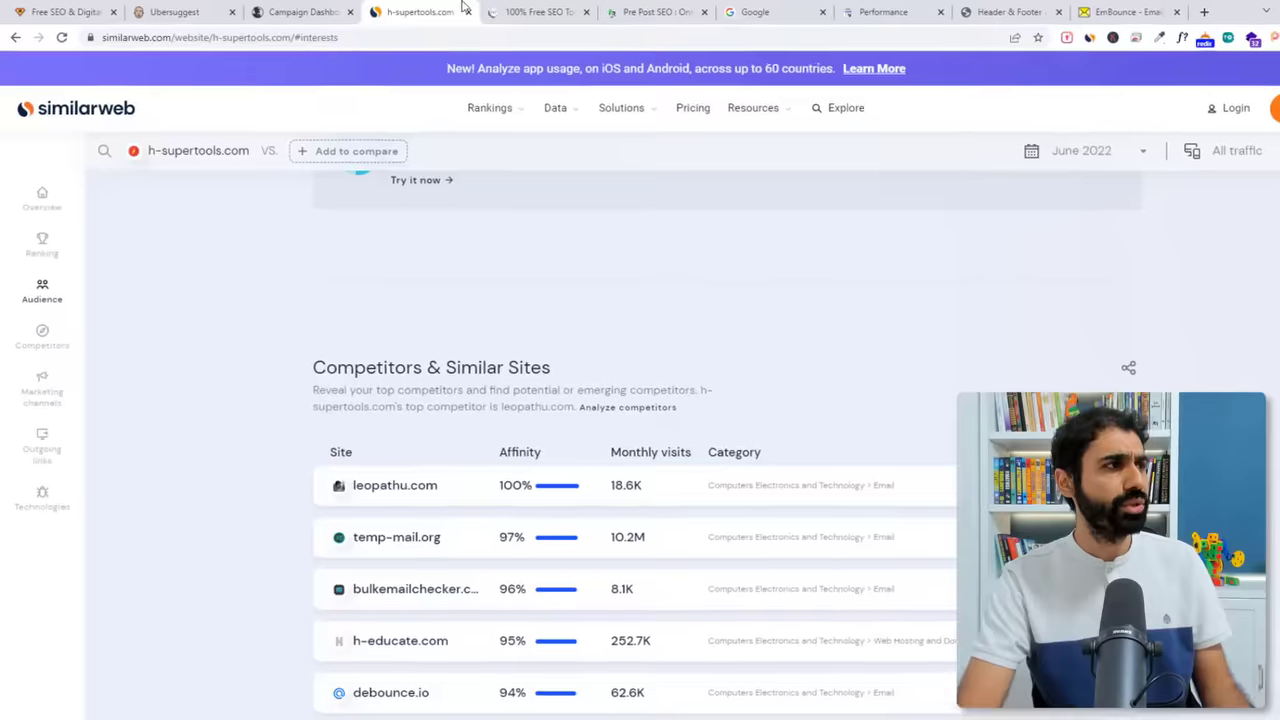
{"action": "key", "text": "ctrl+w"}
- Open SpyFu's SEO competitor research page and Ubersuggest's Similar Websites page
{"action": "left_click", "coordinate": [400, 14]}
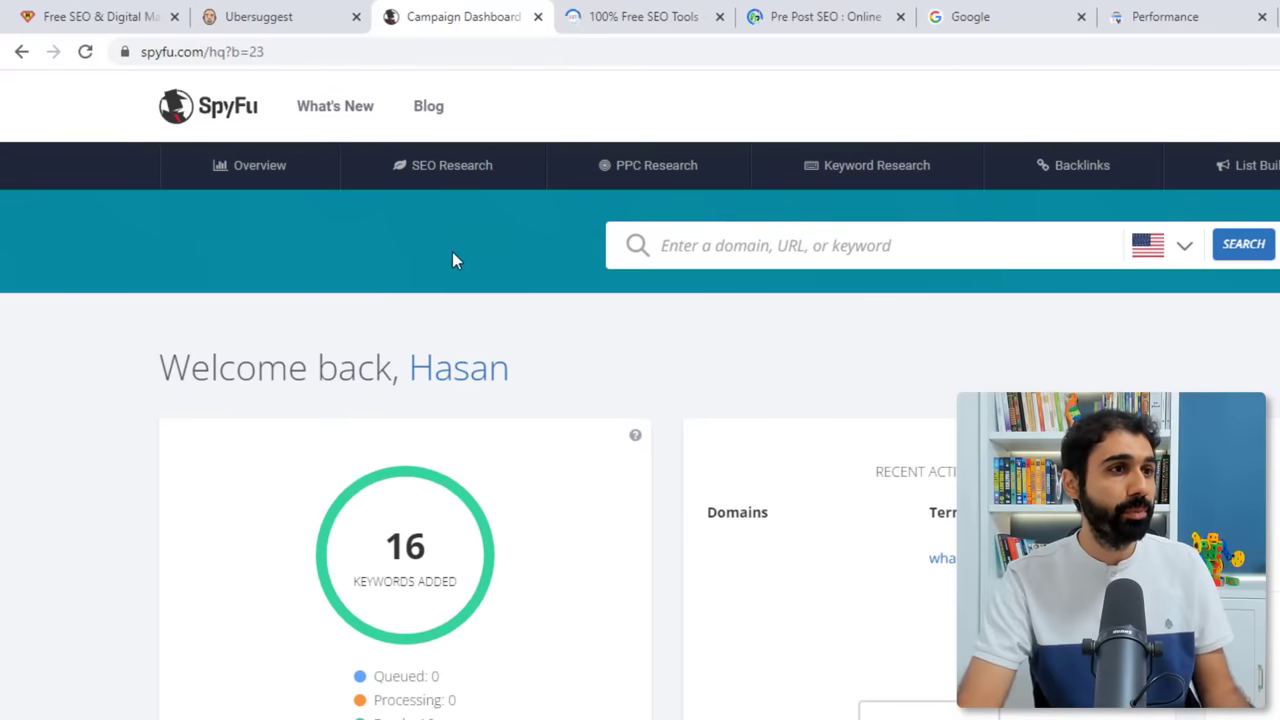
{"action": "mouse_move", "coordinate": [452, 175]}
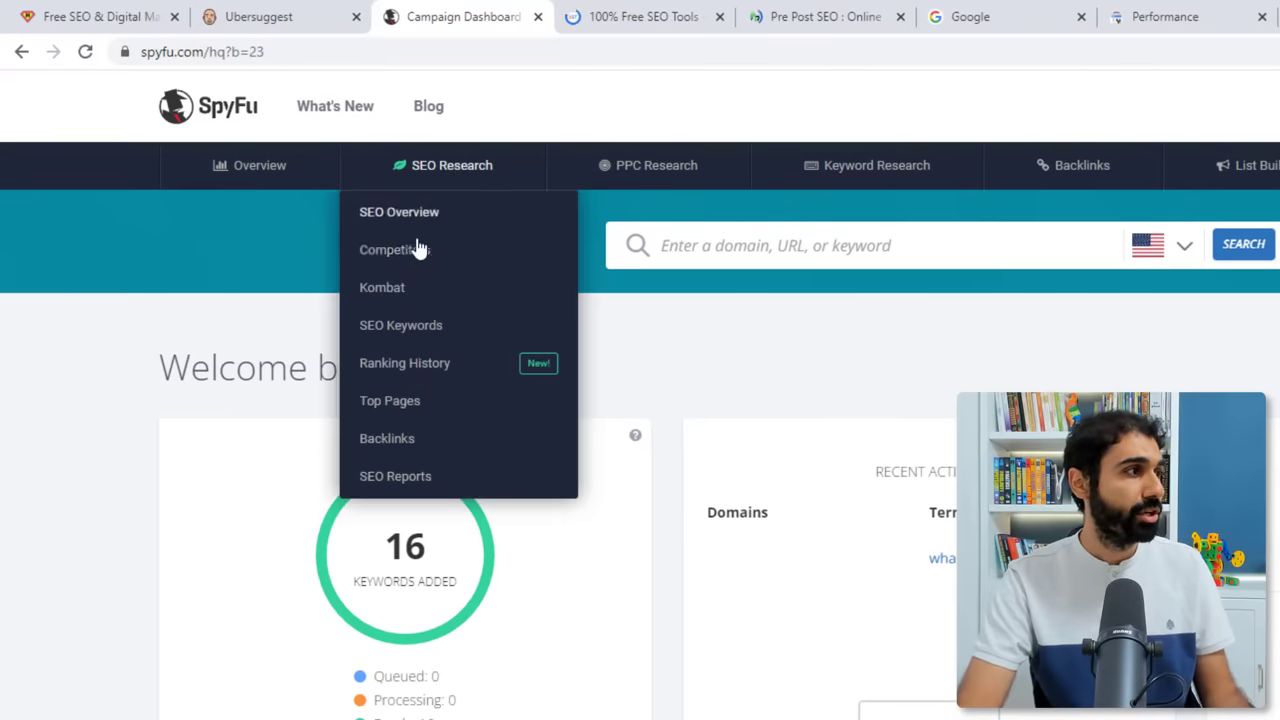
{"action": "left_click", "coordinate": [418, 246]}
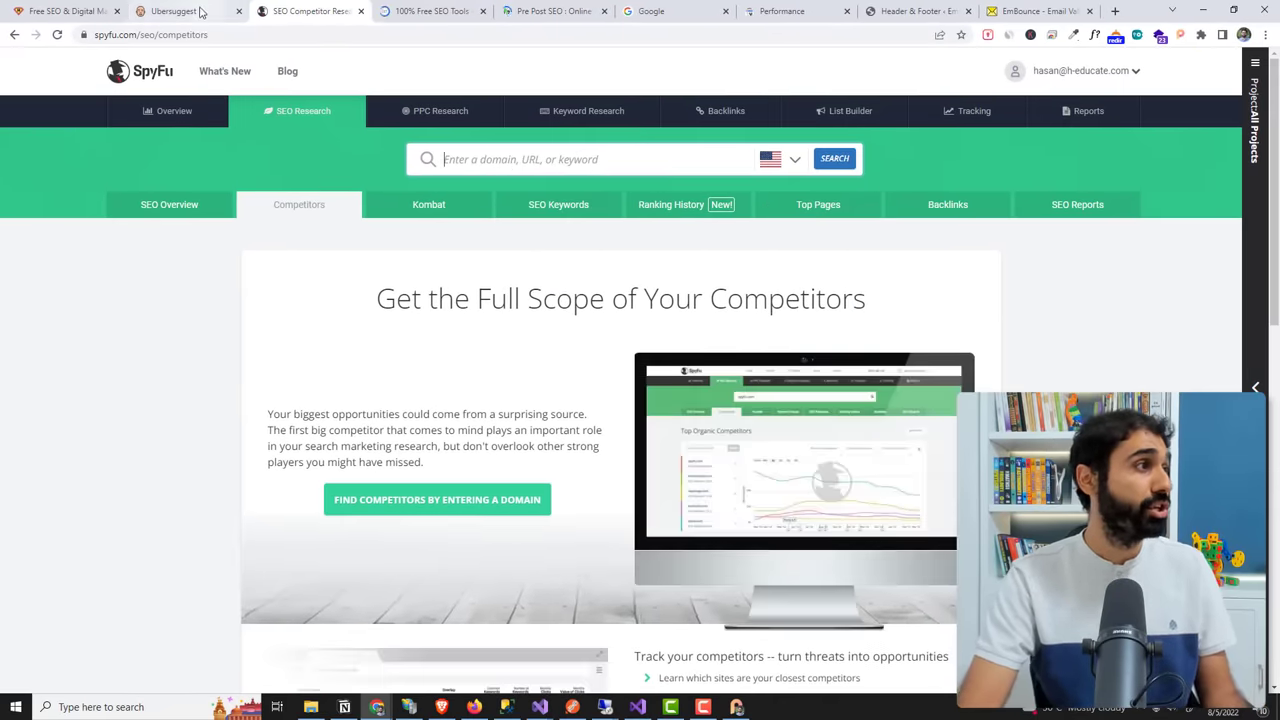
{"action": "left_click", "coordinate": [214, 13]}
{"action": "left_click", "coordinate": [64, 358]}
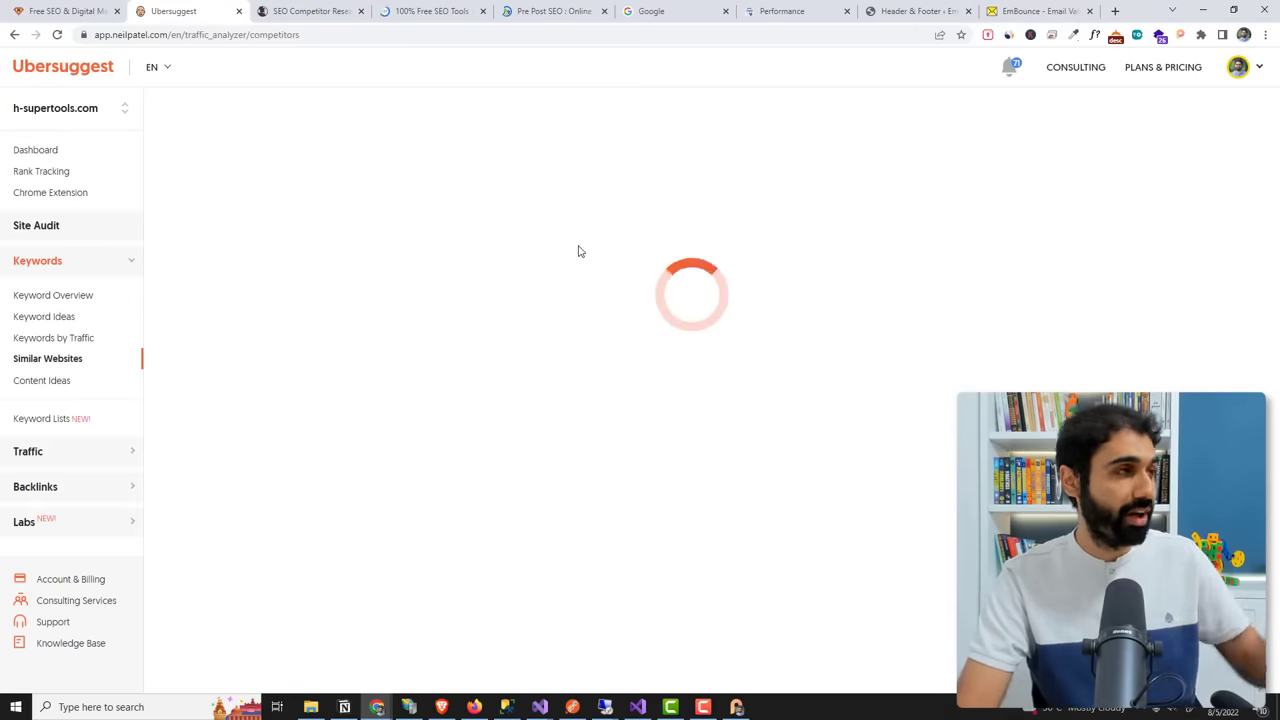
- Look over the tool categories on the h-supertools.com home page
{"action": "left_click", "coordinate": [673, 12]}
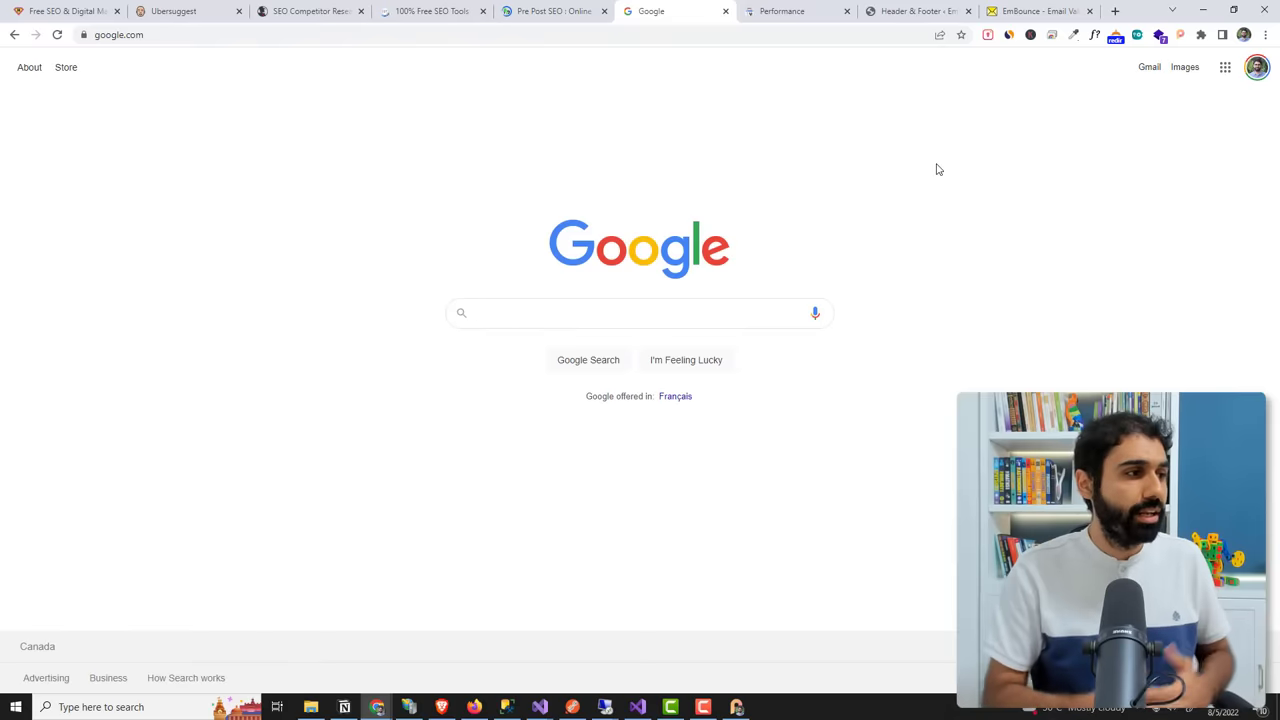
{"action": "left_click", "coordinate": [60, 11]}
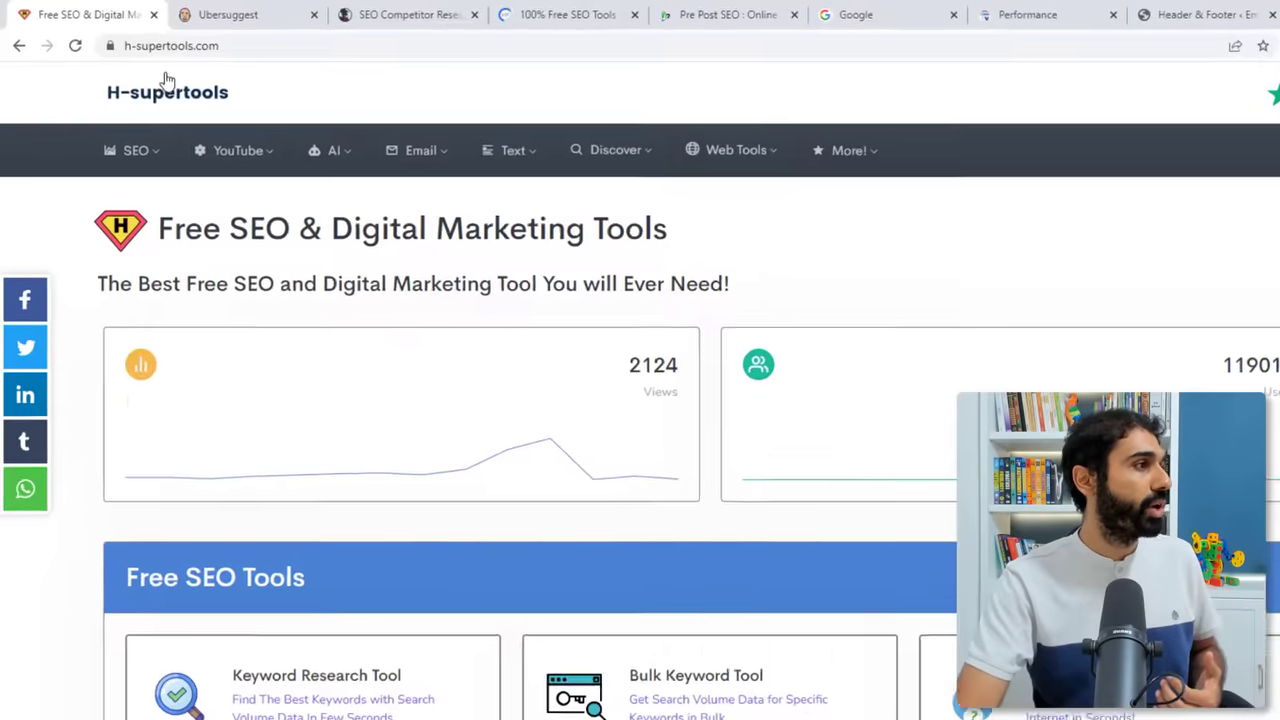
{"action": "mouse_move", "coordinate": [311, 114]}
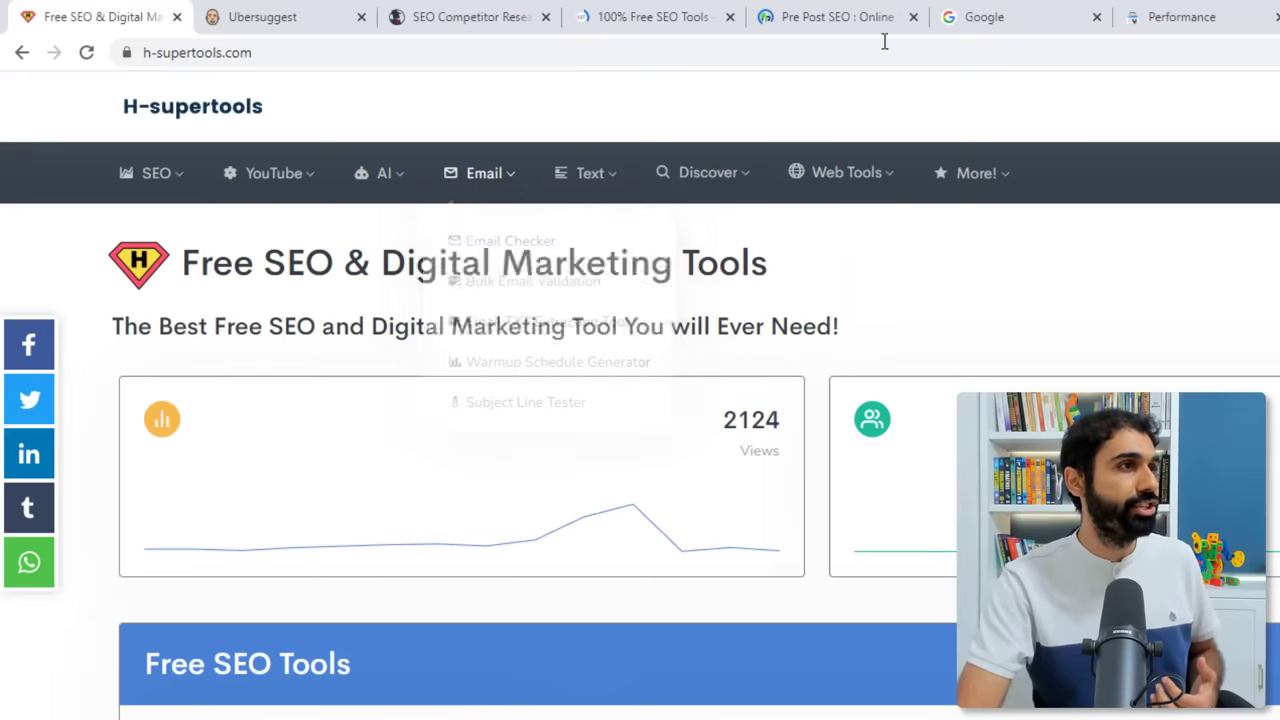
- Search Google for "free email checker"
{"action": "left_click", "coordinate": [980, 17]}
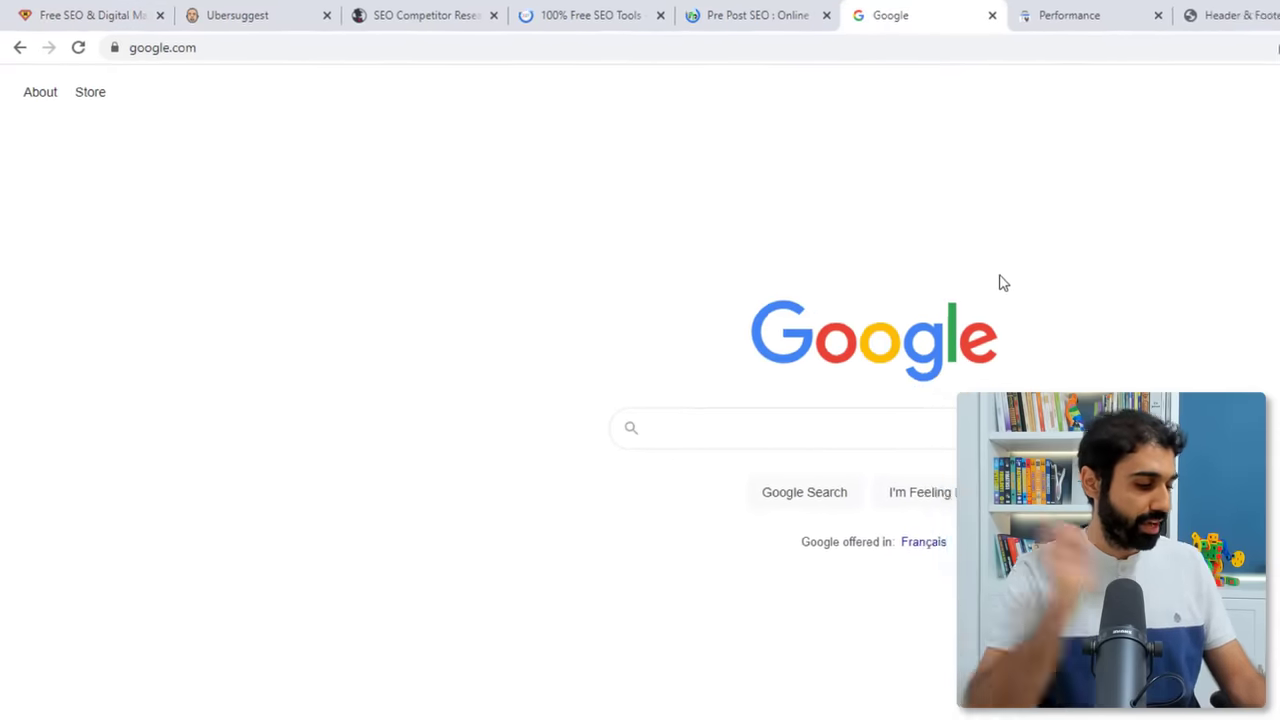
{"action": "type", "text": "fre"}
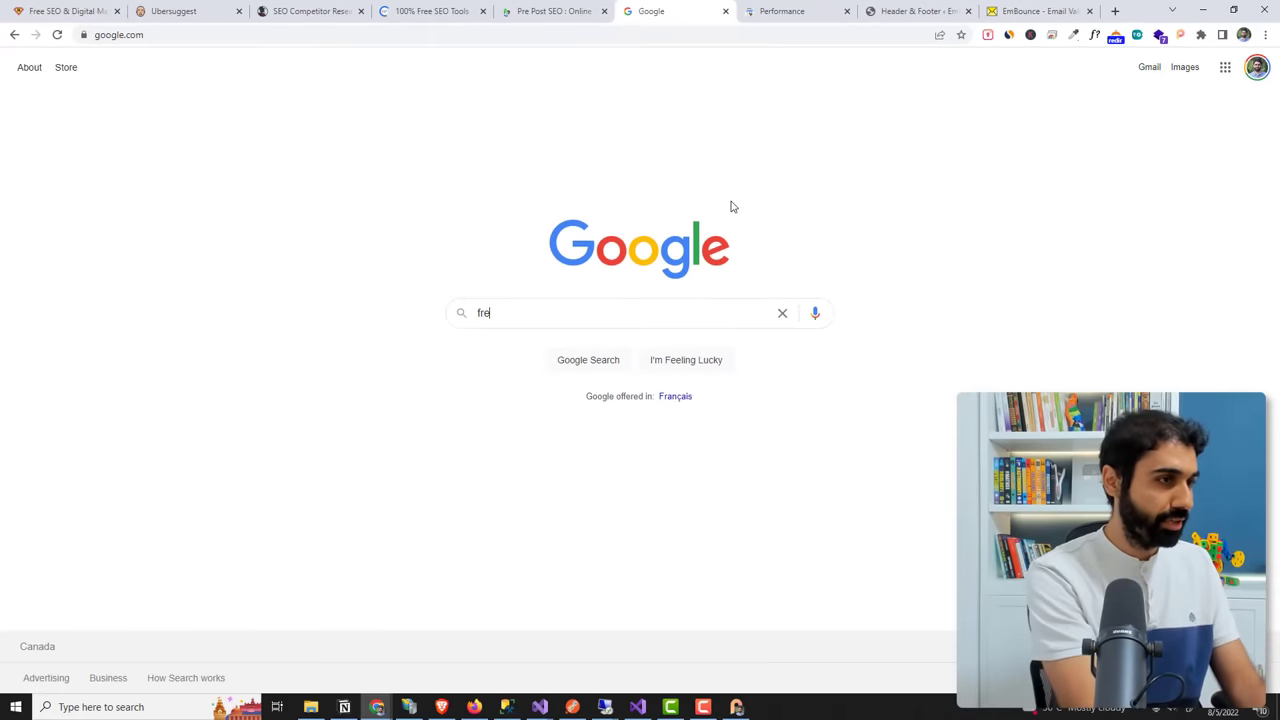
{"action": "type", "text": "e e"}
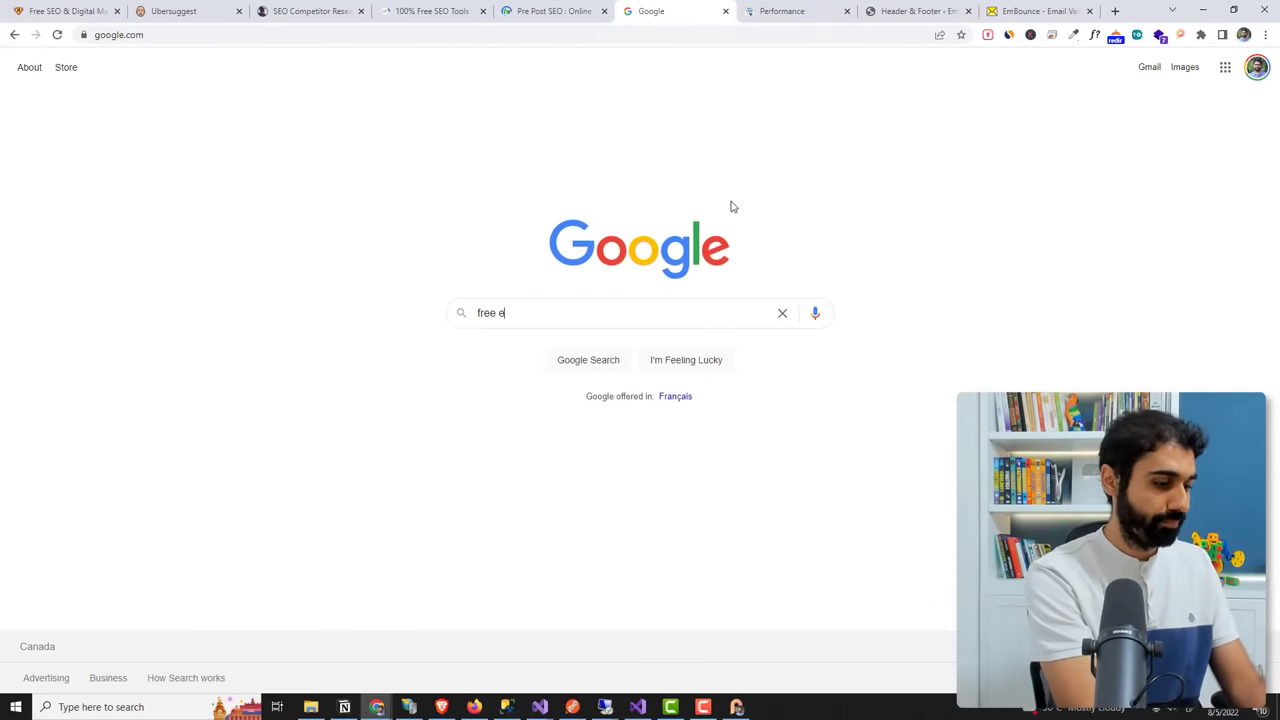
{"action": "type", "text": "mail ch"}
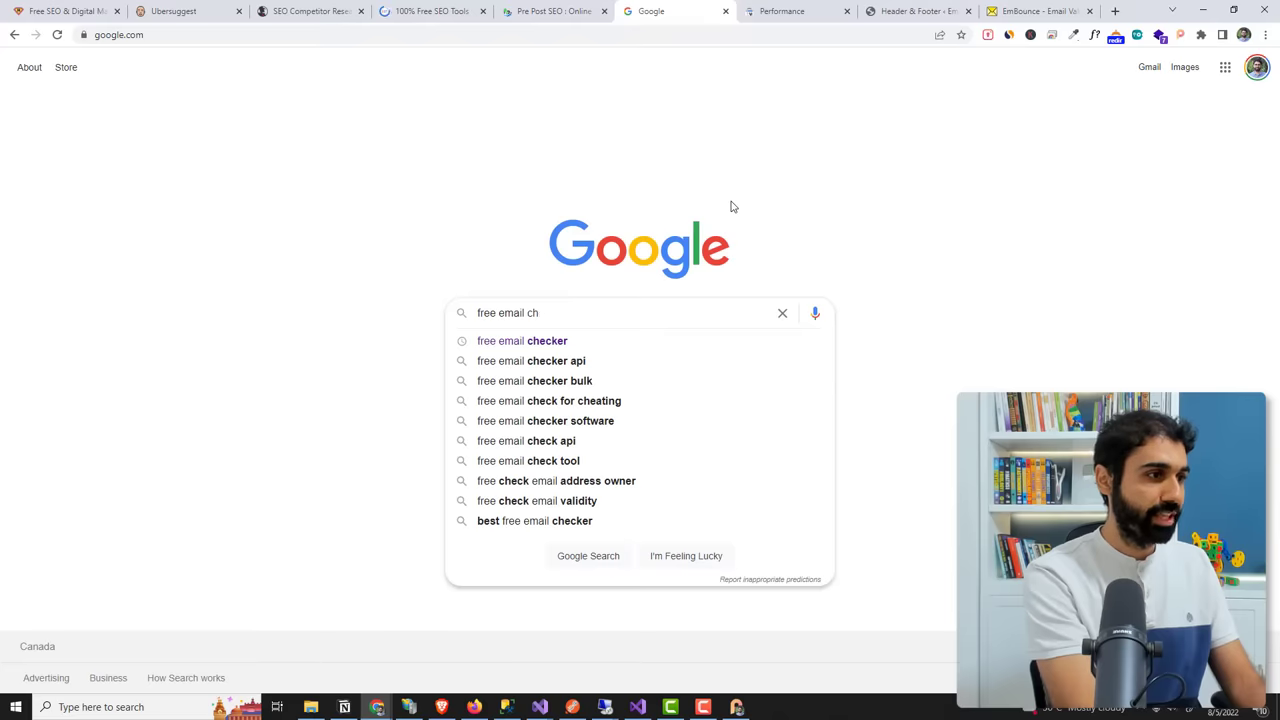
{"action": "type", "text": "ecker"}
{"action": "key", "text": "Return"}
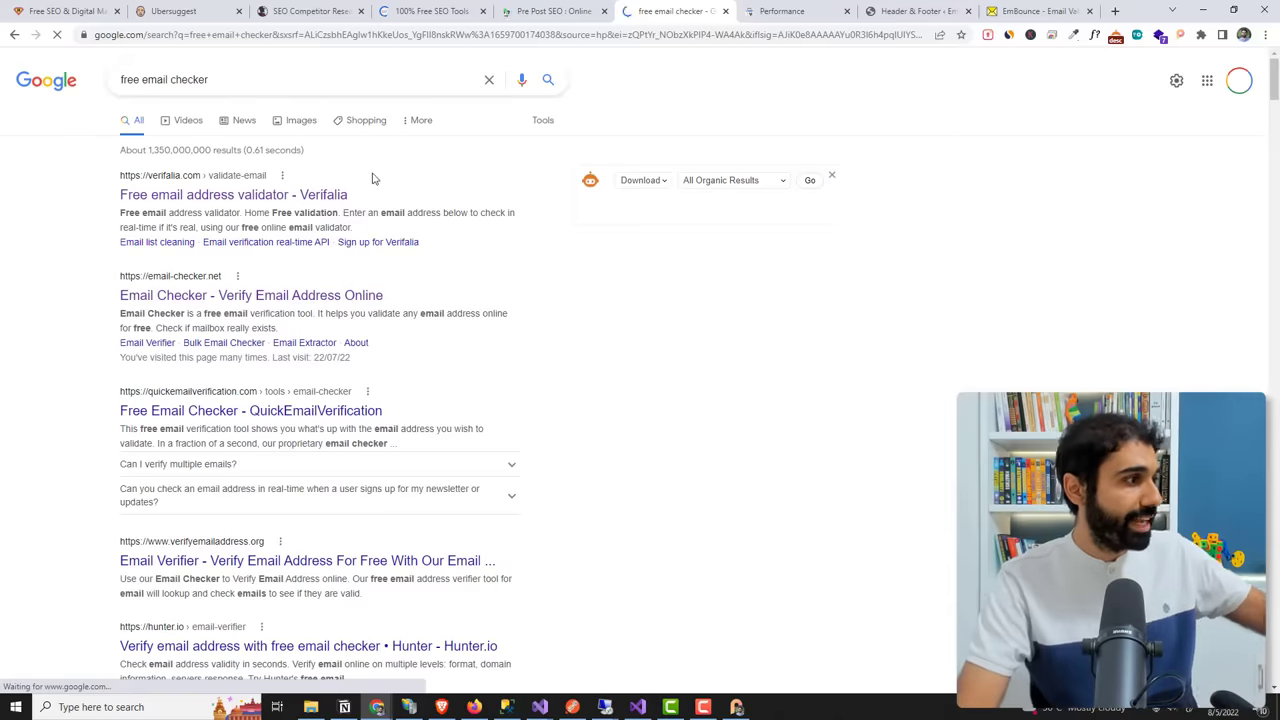
- Skim the free email checker results, open email-checker.net in a new tab, and close the results page
{"action": "scroll", "coordinate": [298, 264], "scroll_direction": "down", "scroll_amount": 1}
{"action": "scroll", "coordinate": [286, 150], "scroll_direction": "up", "scroll_amount": 2}
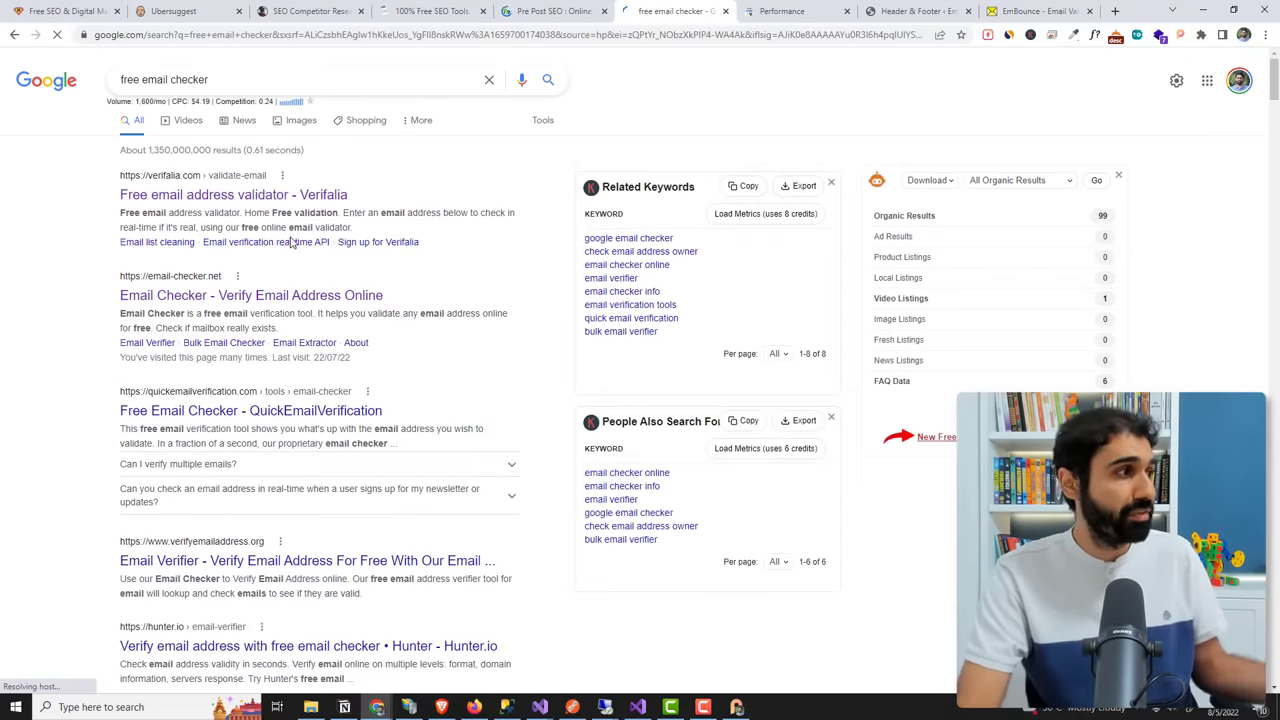
{"action": "scroll", "coordinate": [291, 270], "scroll_direction": "down", "scroll_amount": 4}
{"action": "scroll", "coordinate": [344, 338], "scroll_direction": "up", "scroll_amount": 4}
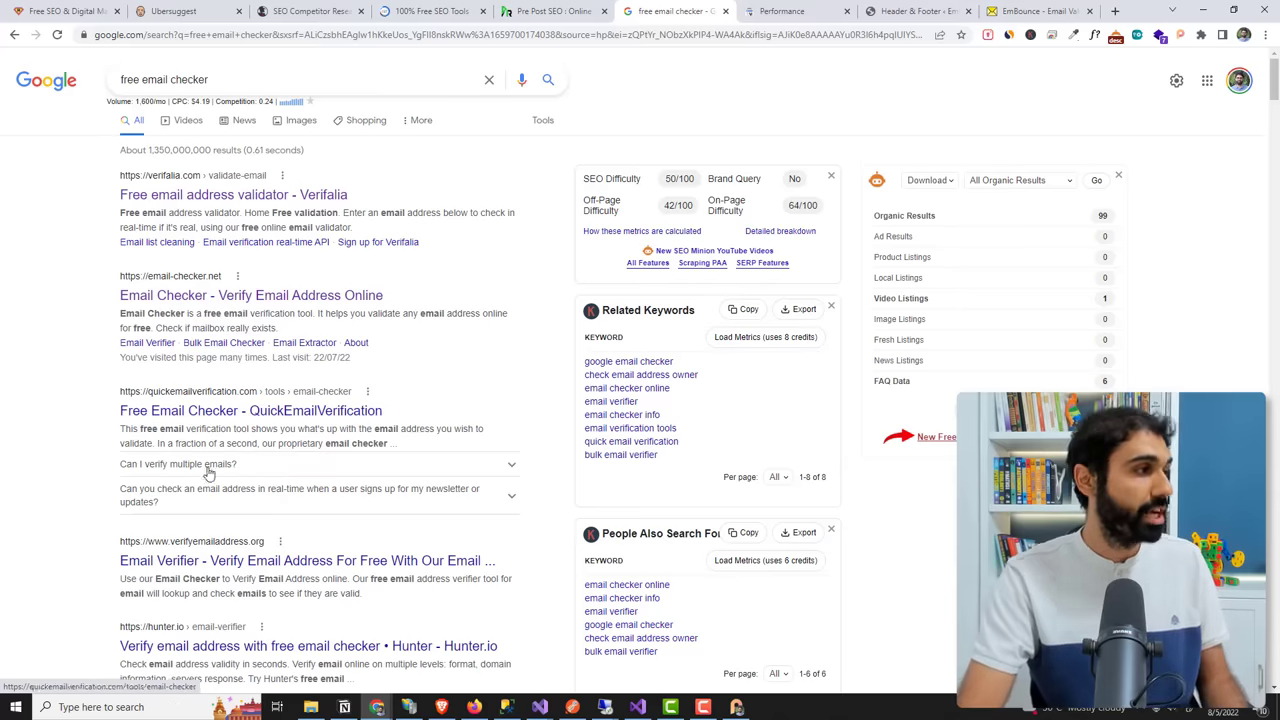
{"action": "right_click", "coordinate": [268, 312]}
{"action": "left_click", "coordinate": [280, 309]}
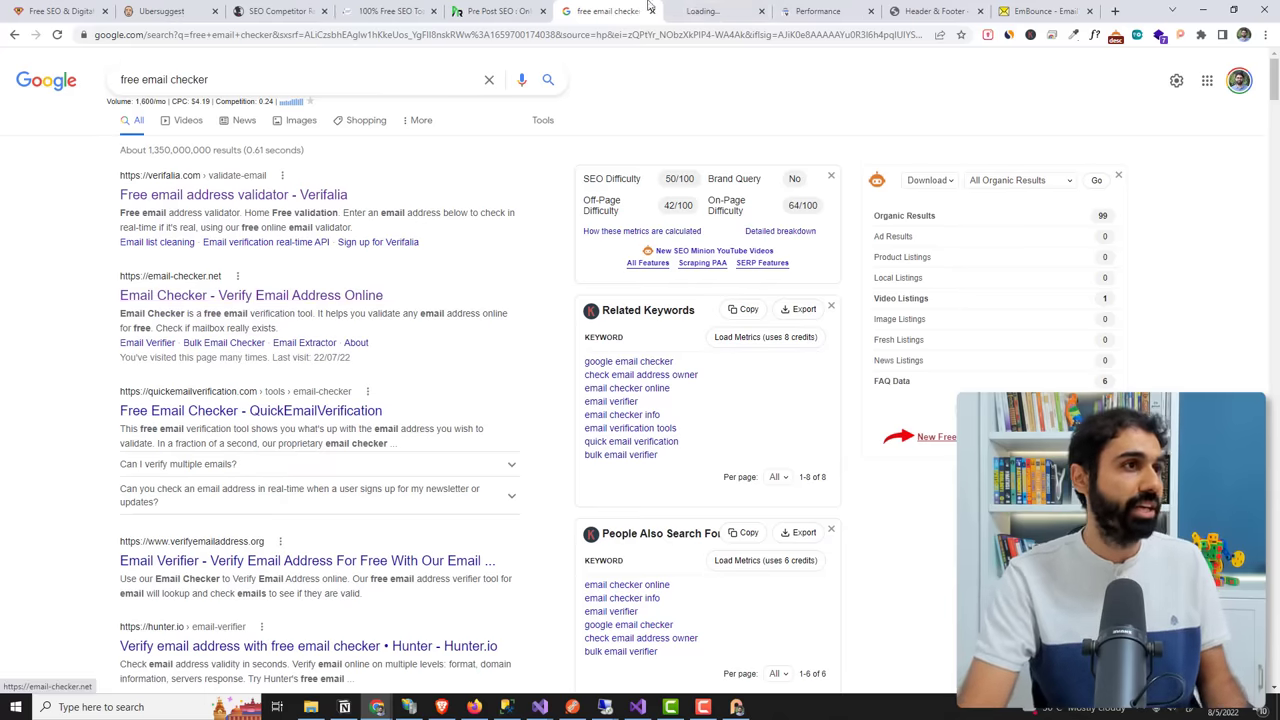
{"action": "left_click", "coordinate": [669, 10]}
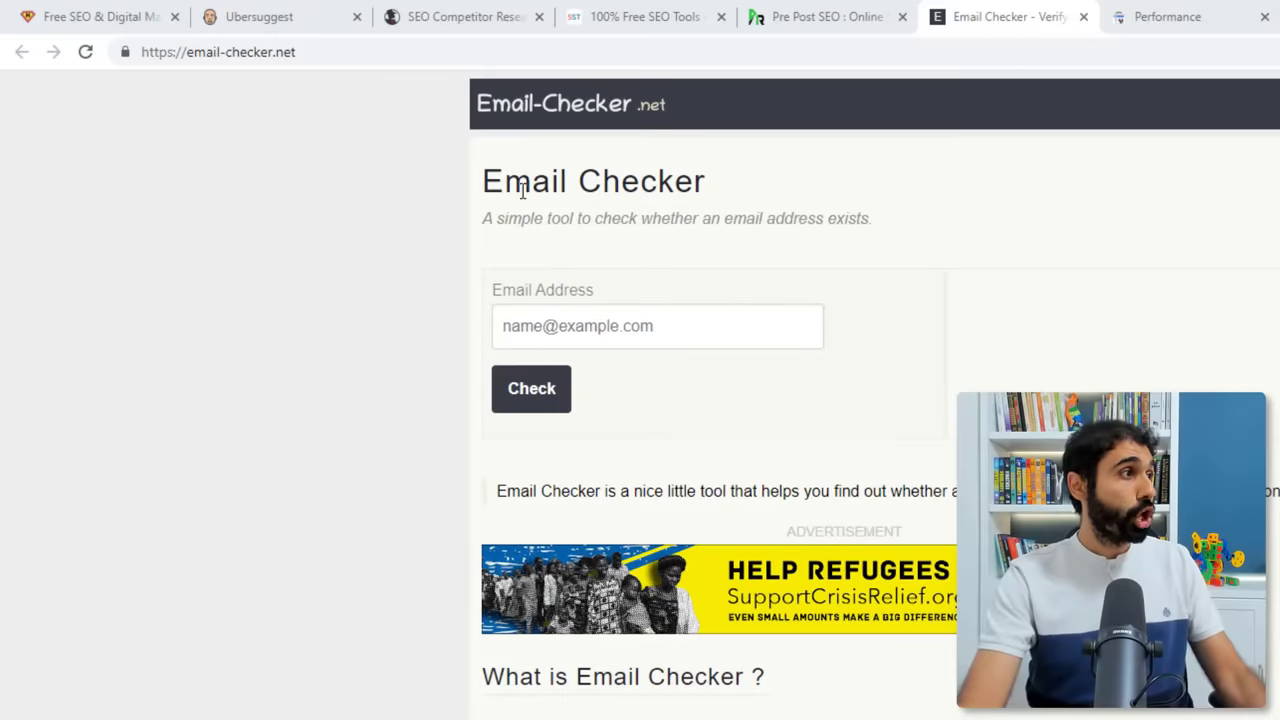
- Copy the email-checker.net address and look up its Keywords by Traffic in Ubersuggest for English / United States
{"action": "left_click", "coordinate": [354, 62]}
{"action": "key", "text": "ctrl+c"}
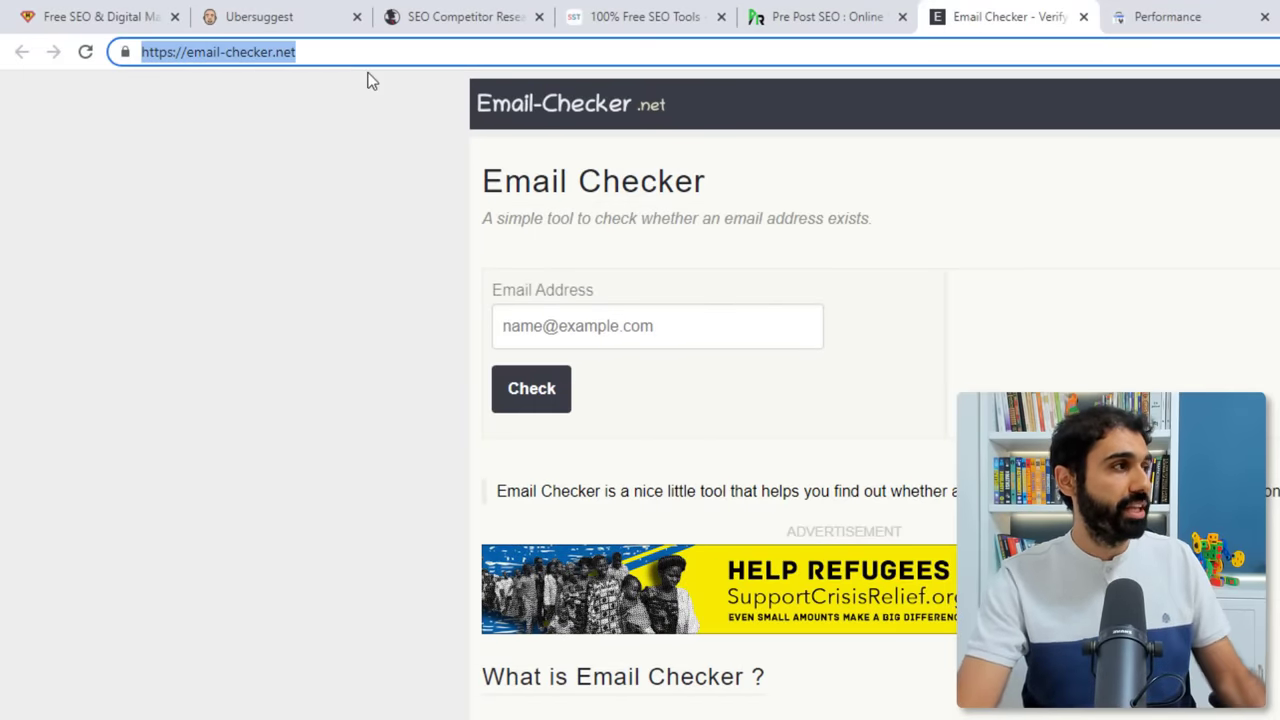
{"action": "left_click", "coordinate": [262, 17]}
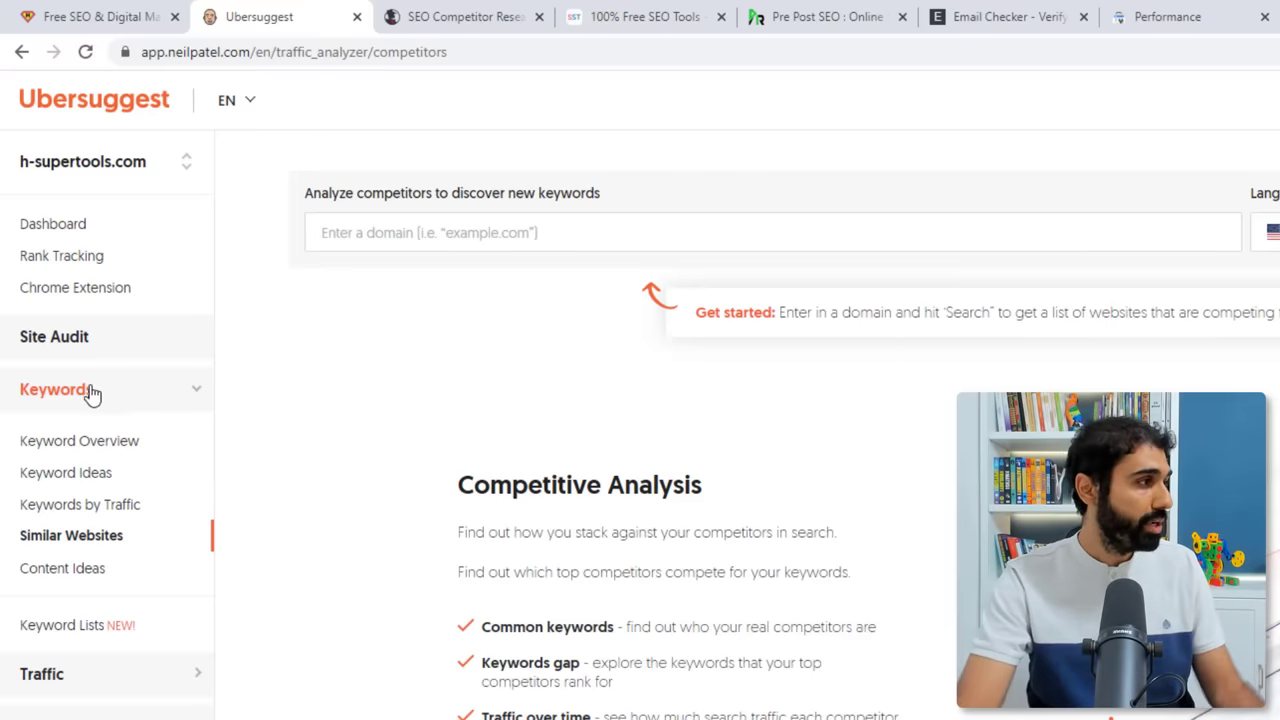
{"action": "left_click", "coordinate": [86, 510]}
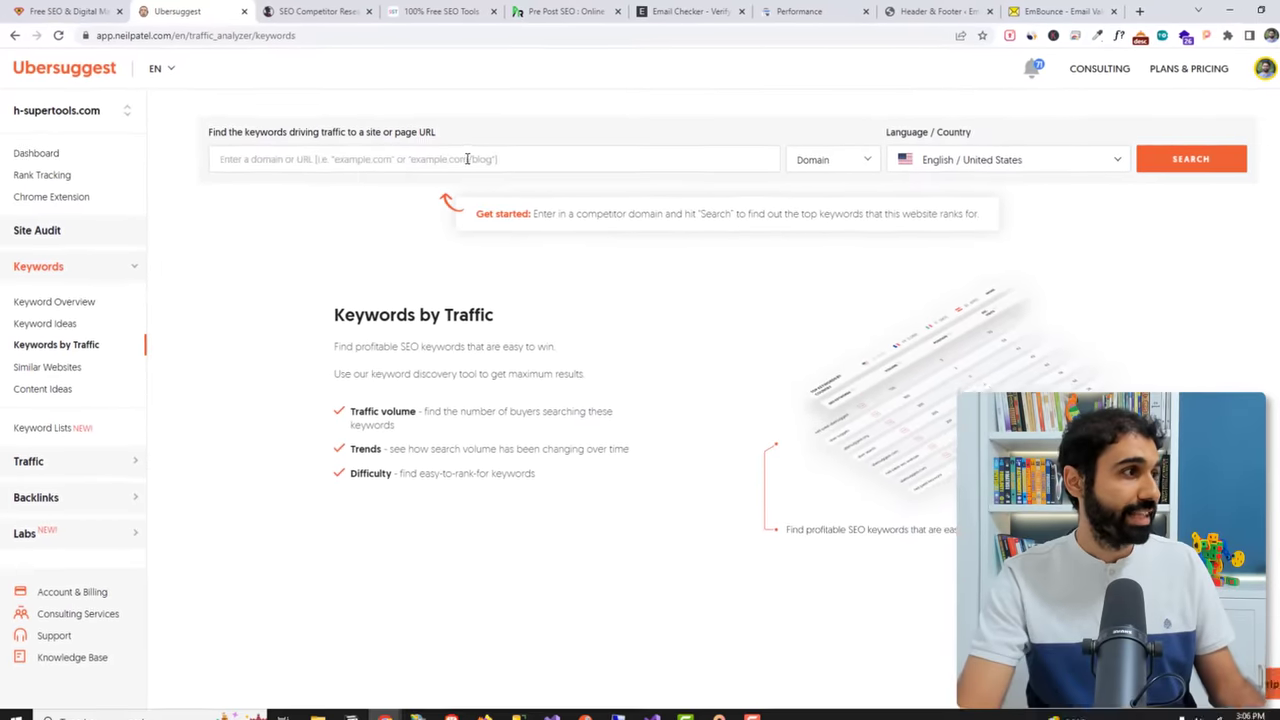
{"action": "left_click", "coordinate": [467, 159]}
{"action": "key", "text": "ctrl+v"}
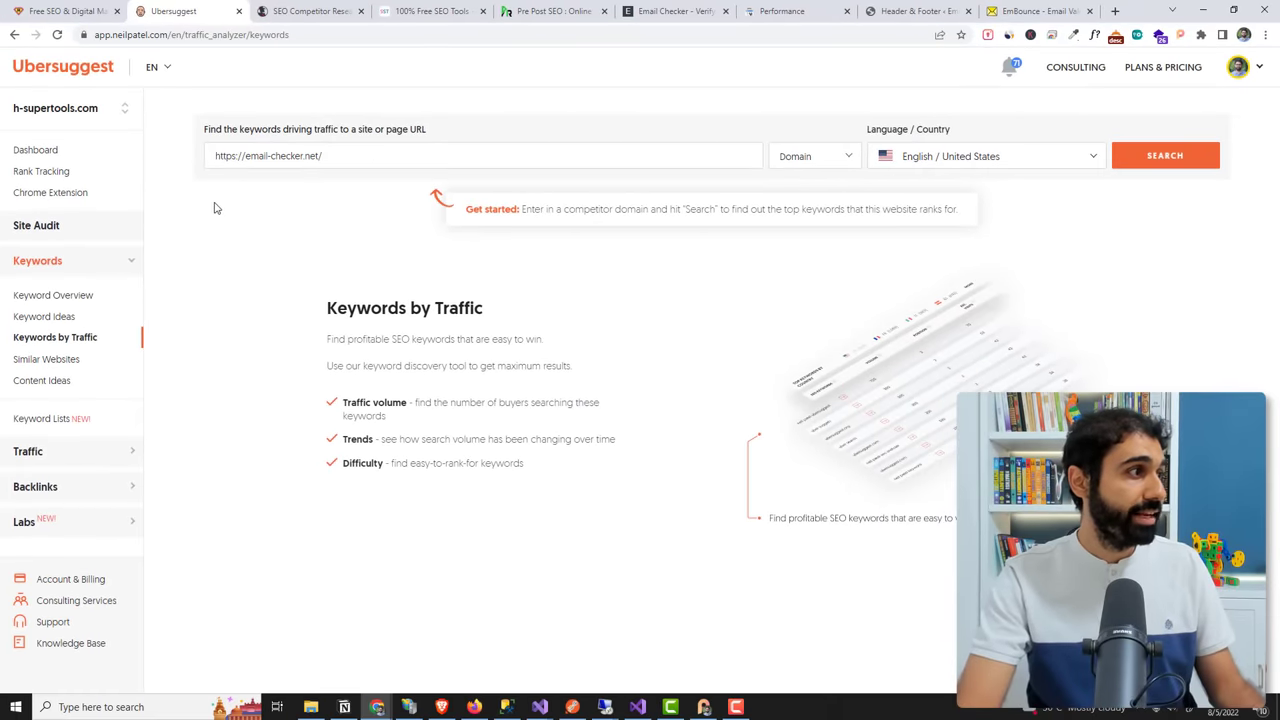
{"action": "left_click", "coordinate": [1157, 162]}
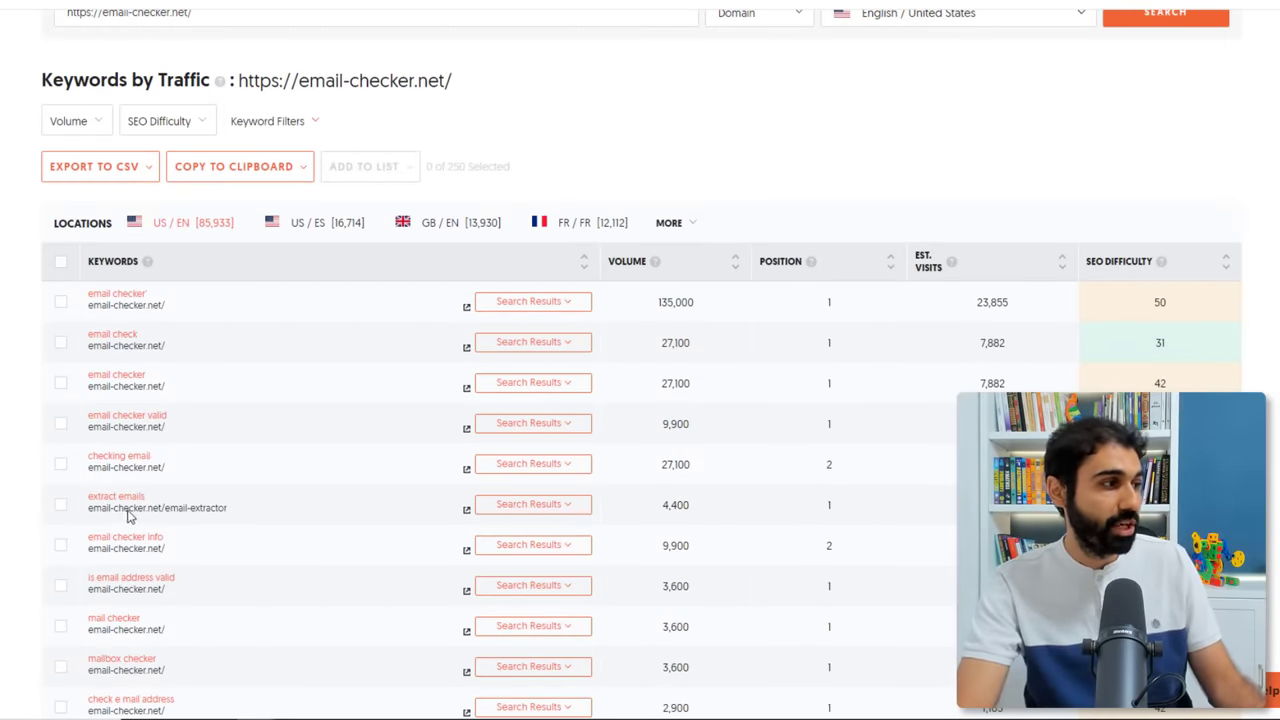
- Filter the keywords to a search volume of 100,000+ and check the volume of "email checker"
{"action": "left_click", "coordinate": [105, 123]}
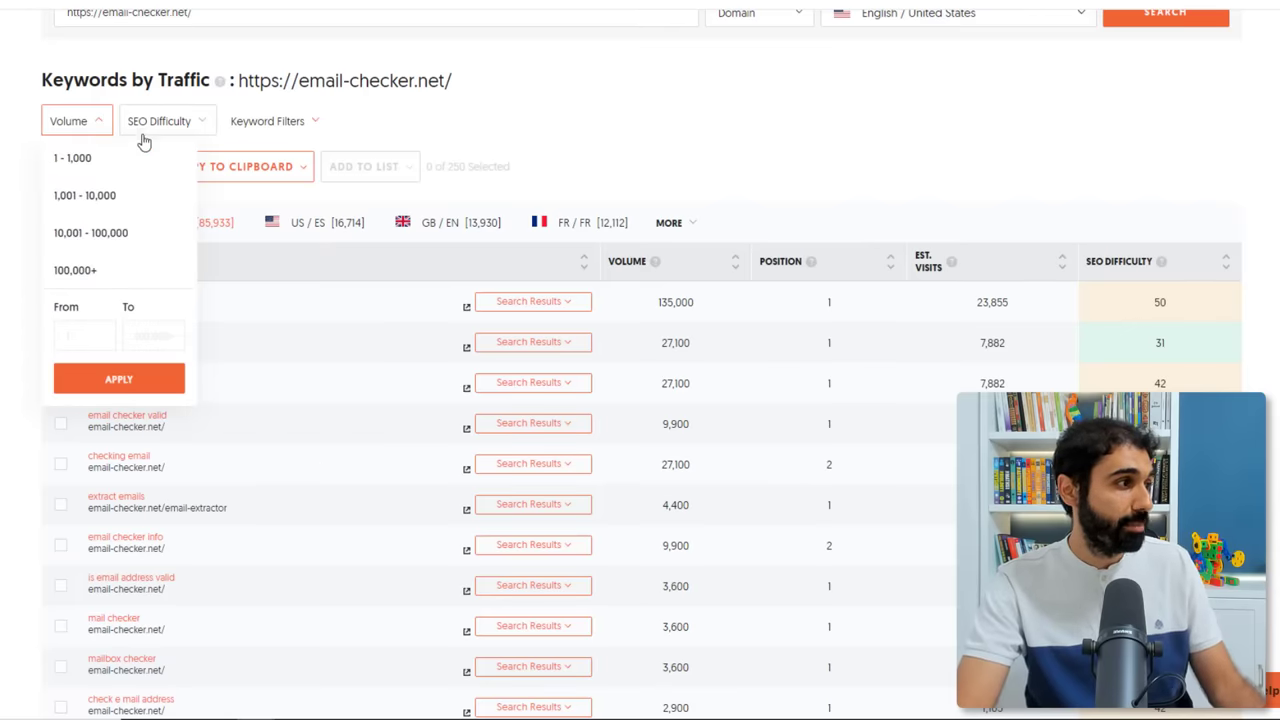
{"action": "left_click", "coordinate": [79, 271]}
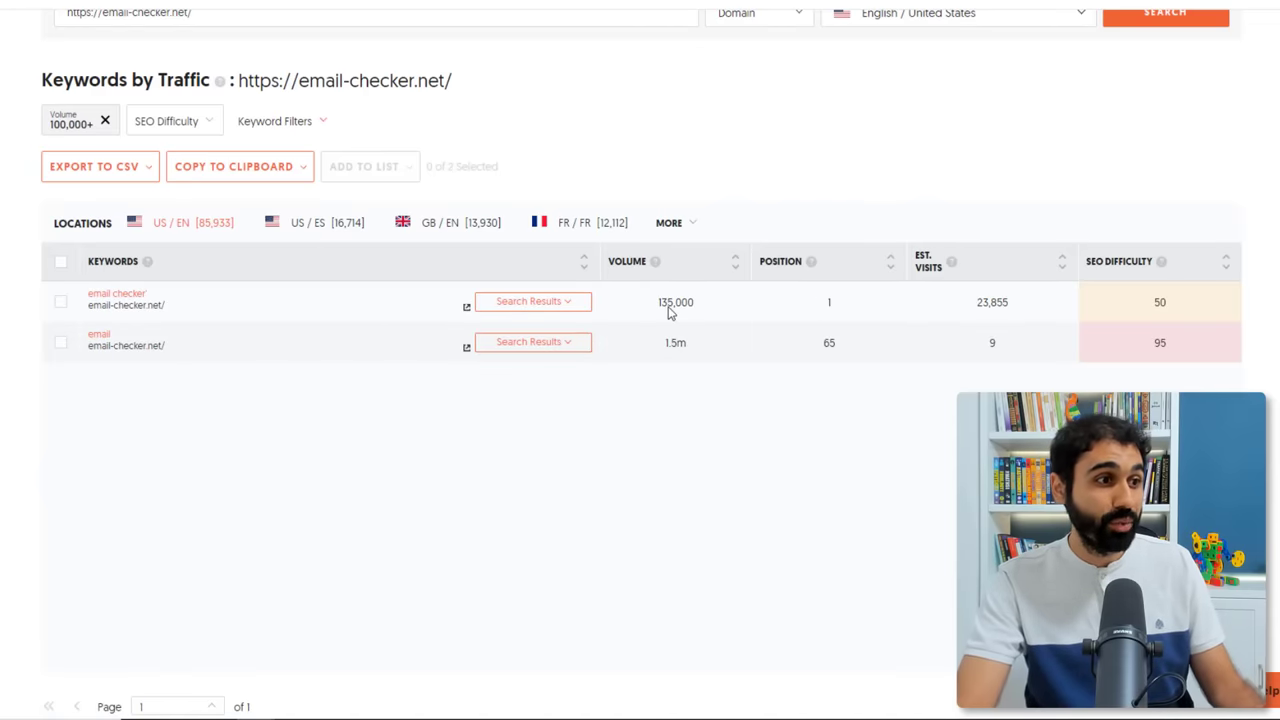
{"action": "left_click_drag", "start_coordinate": [660, 310], "coordinate": [706, 305]}
{"action": "left_click", "coordinate": [706, 304]}
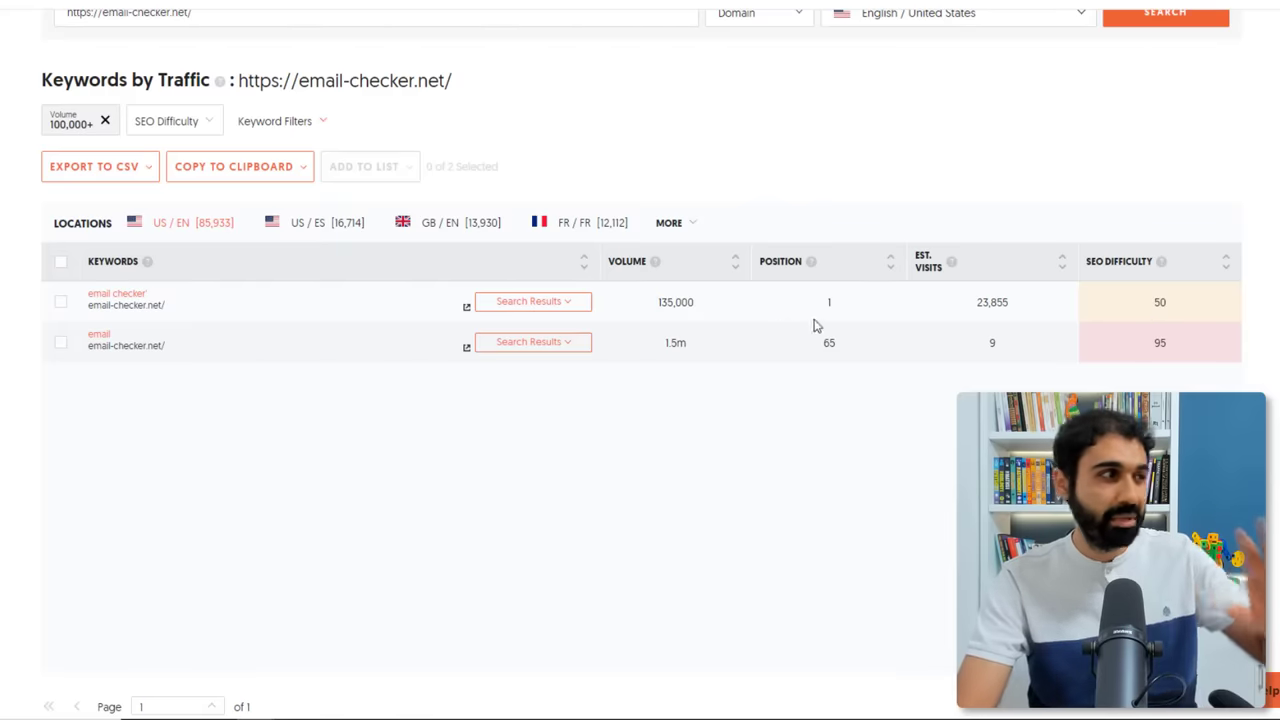
- Replace the volume filter with 10,001 - 100,000 and limit SEO difficulty to 0 - 35 (Easy)
{"action": "left_click", "coordinate": [105, 122]}
{"action": "left_click", "coordinate": [102, 124]}
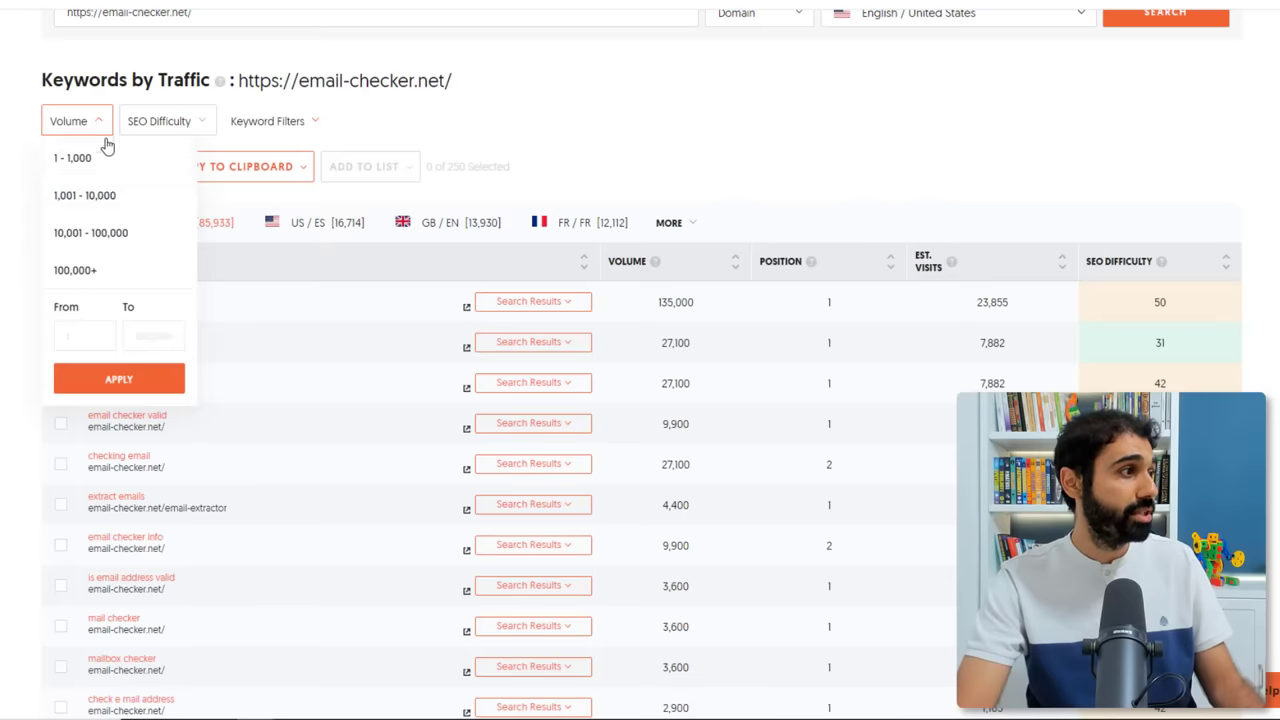
{"action": "left_click", "coordinate": [65, 232]}
{"action": "left_click", "coordinate": [233, 124]}
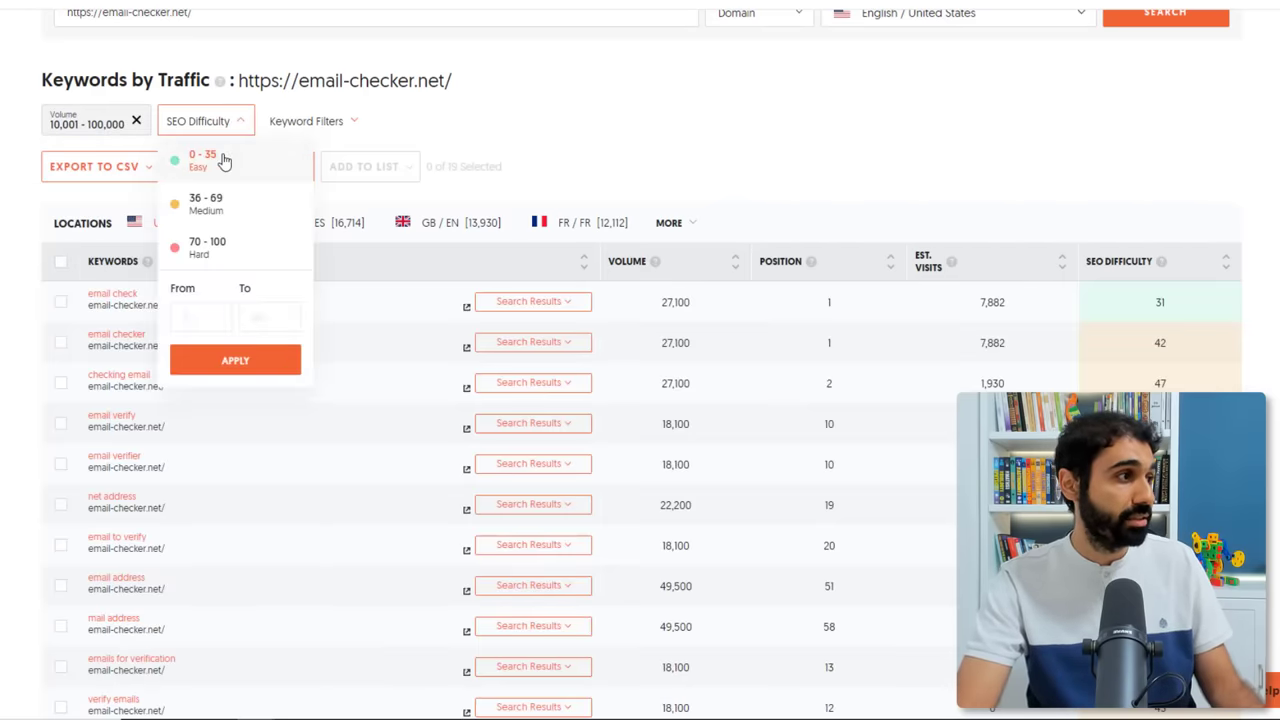
{"action": "left_click", "coordinate": [196, 160]}
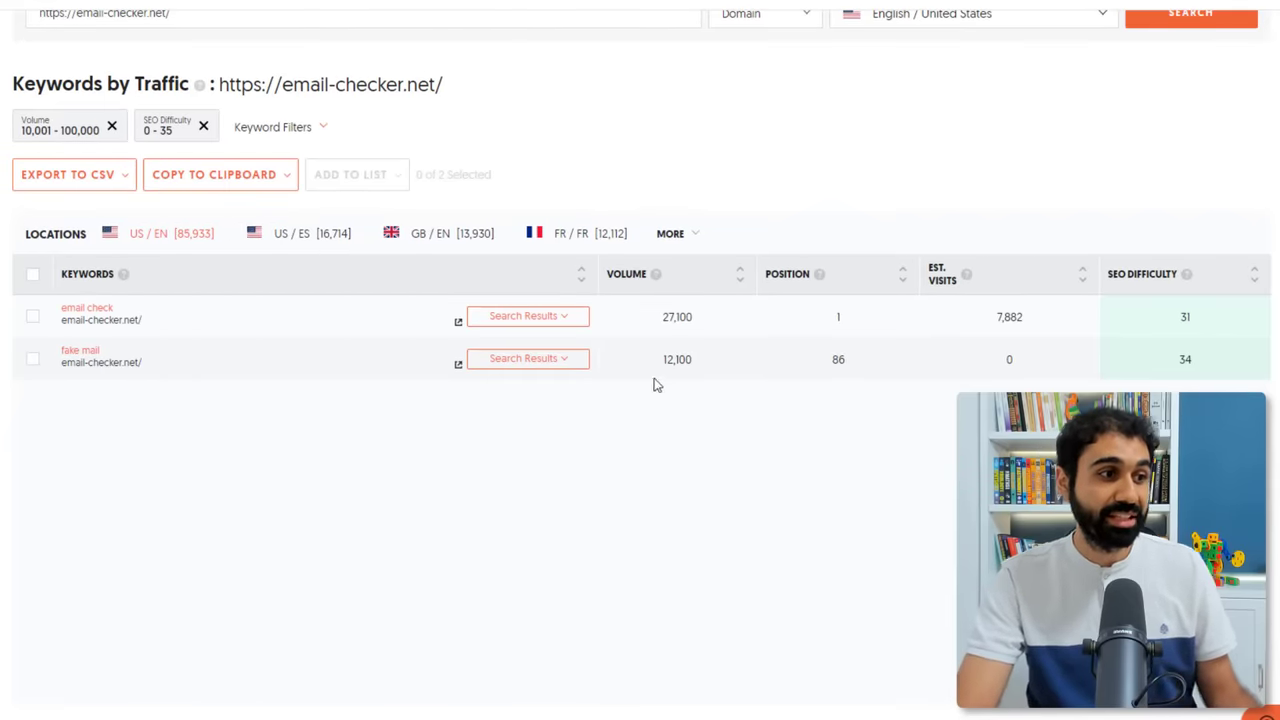
- Check the search volume of the "email check" keyword and select that keyword in the list
{"action": "left_click_drag", "start_coordinate": [666, 320], "coordinate": [714, 323]}
{"action": "left_click", "coordinate": [714, 323]}
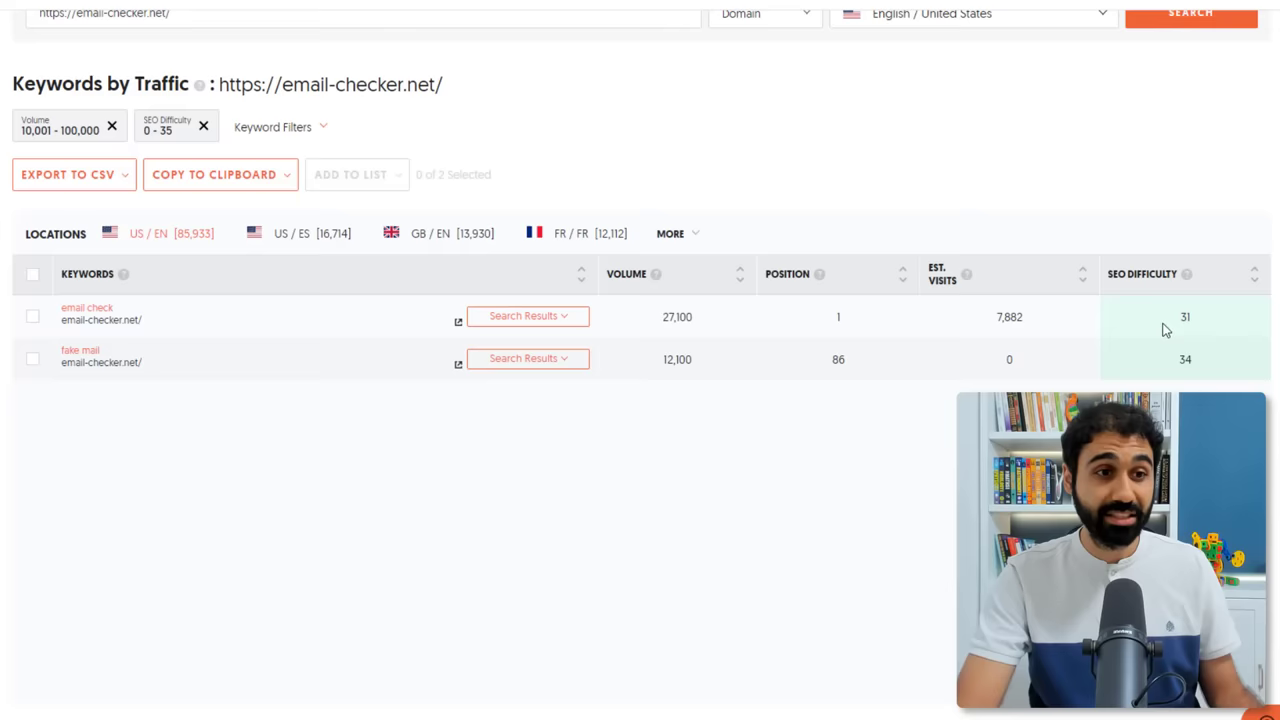
{"action": "left_click", "coordinate": [33, 316]}
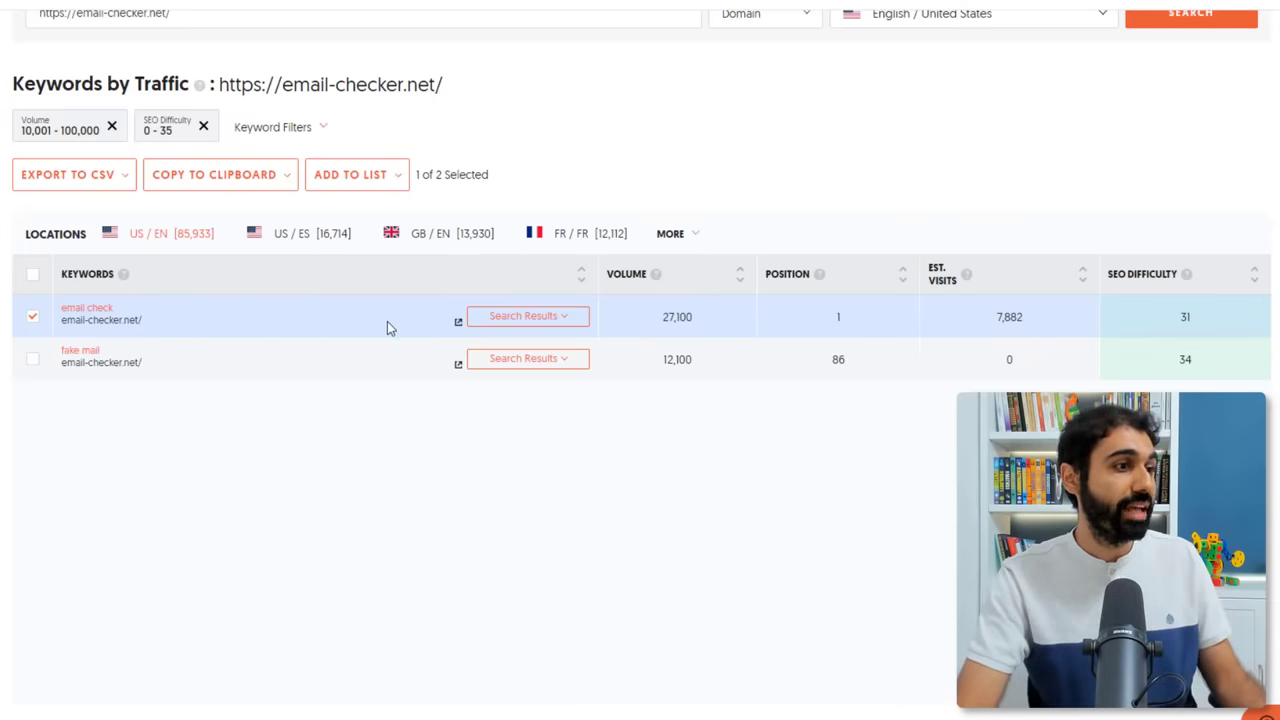
- Copy the smallseotools.com address and look up its Keywords by Traffic in Ubersuggest for English / United States
{"action": "left_click", "coordinate": [425, 11]}
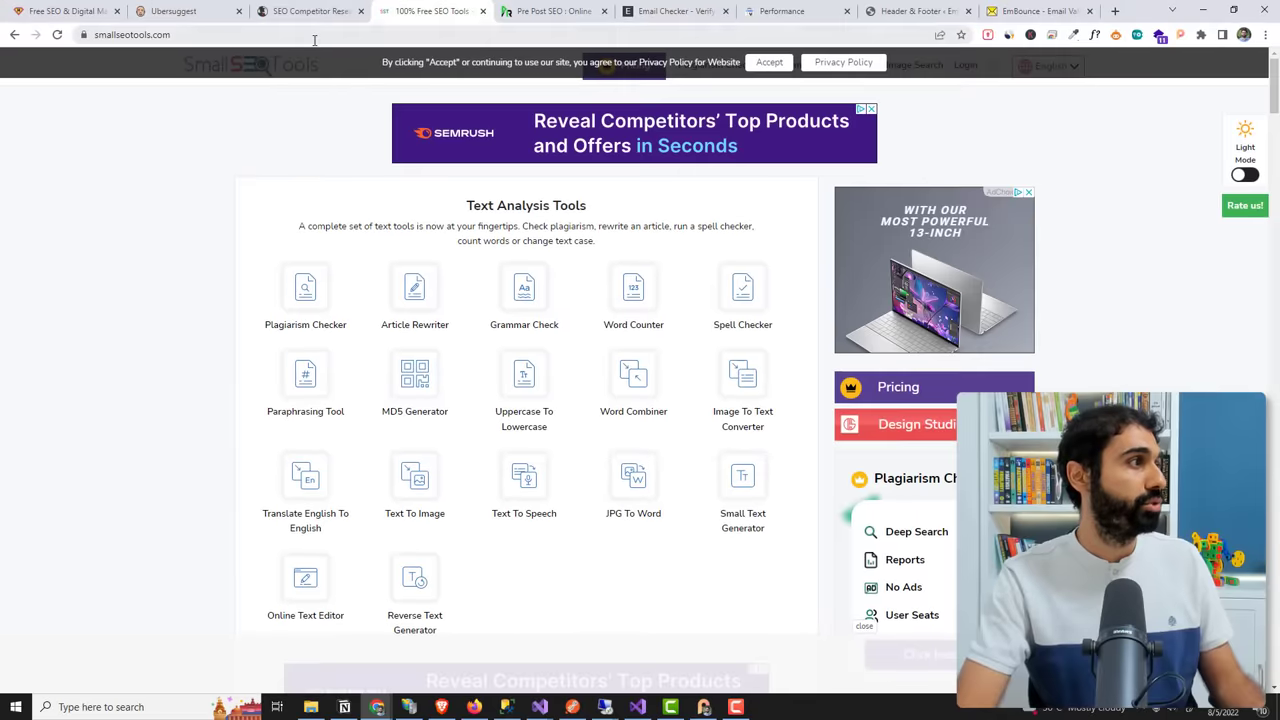
{"action": "left_click", "coordinate": [314, 40]}
{"action": "left_click", "coordinate": [200, 11]}
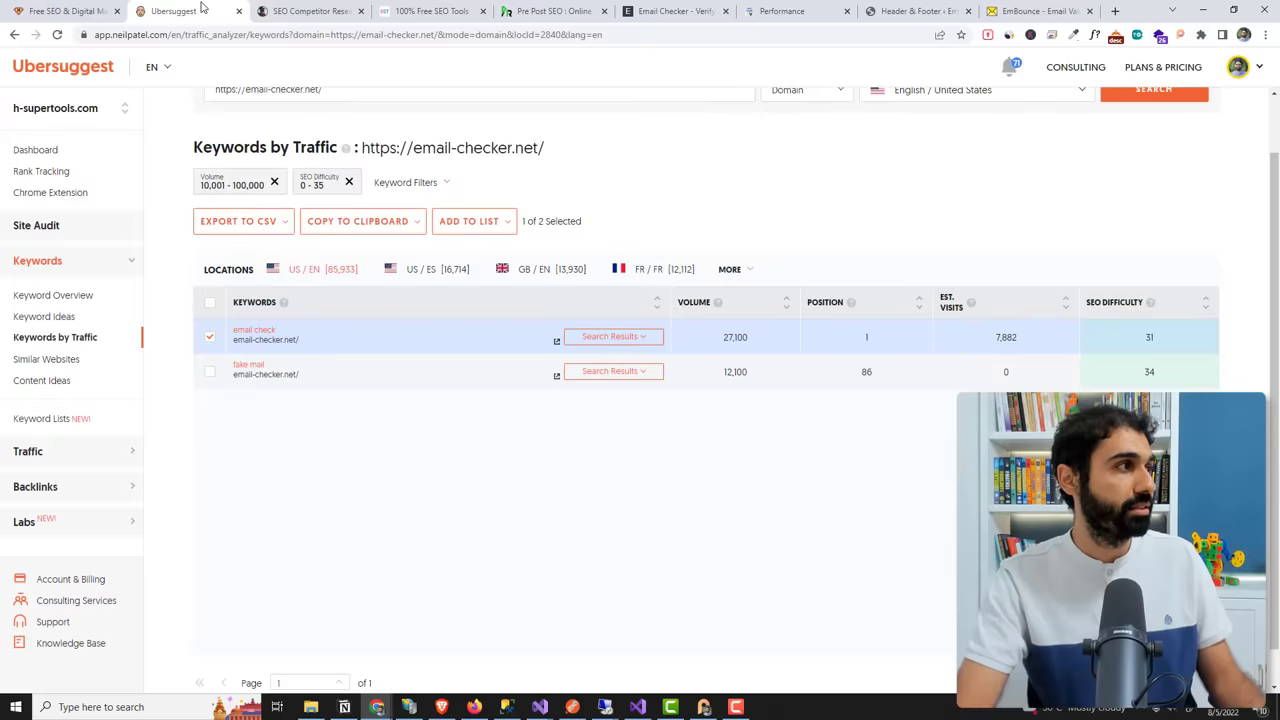
{"action": "scroll", "coordinate": [318, 163], "scroll_direction": "up", "scroll_amount": 1}
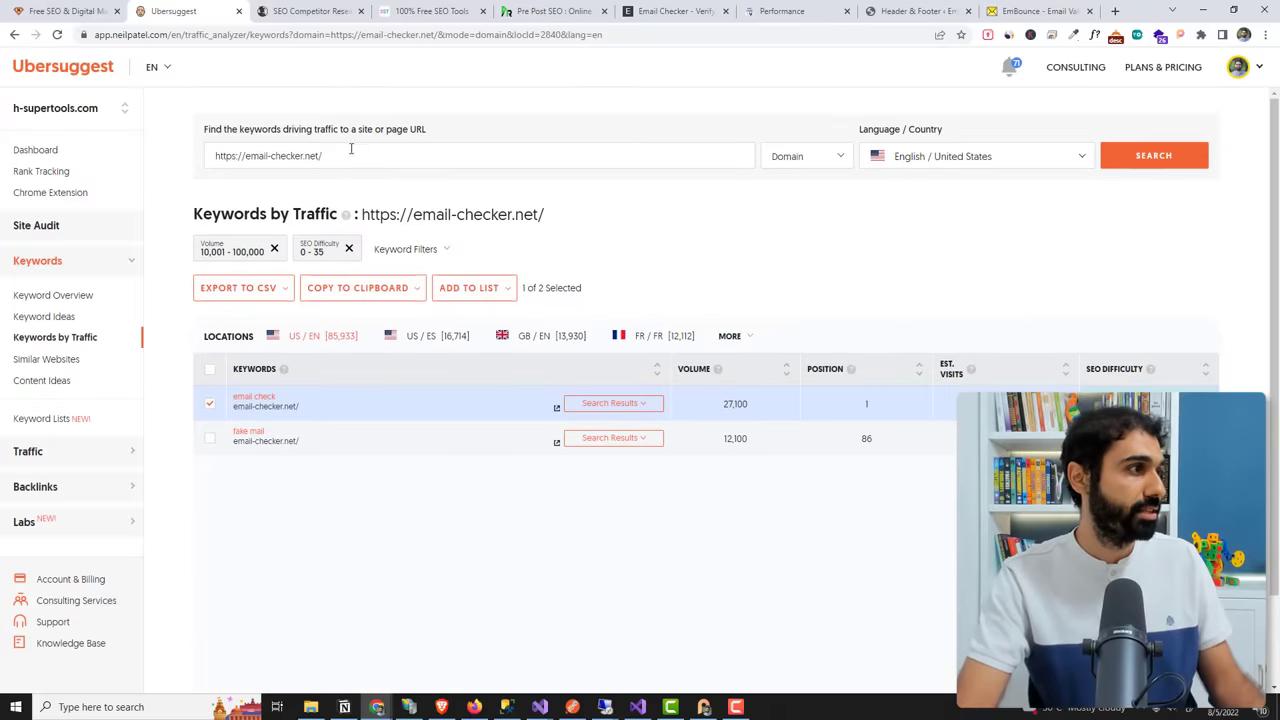
{"action": "left_click", "coordinate": [1148, 160]}
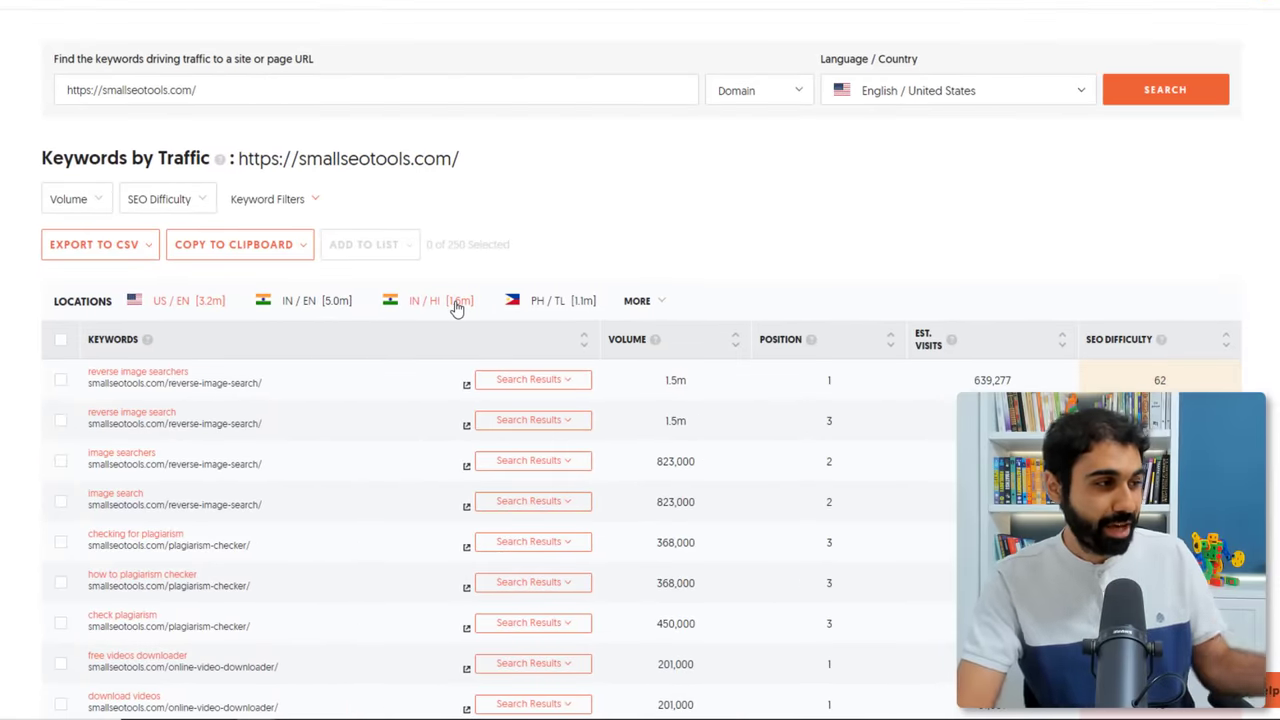
- Filter the smallseotools.com keywords to a volume of 10,001 - 100,000 and SEO difficulty of 0 - 35, and browse the list
{"action": "scroll", "coordinate": [481, 300], "scroll_direction": "down", "scroll_amount": 2}
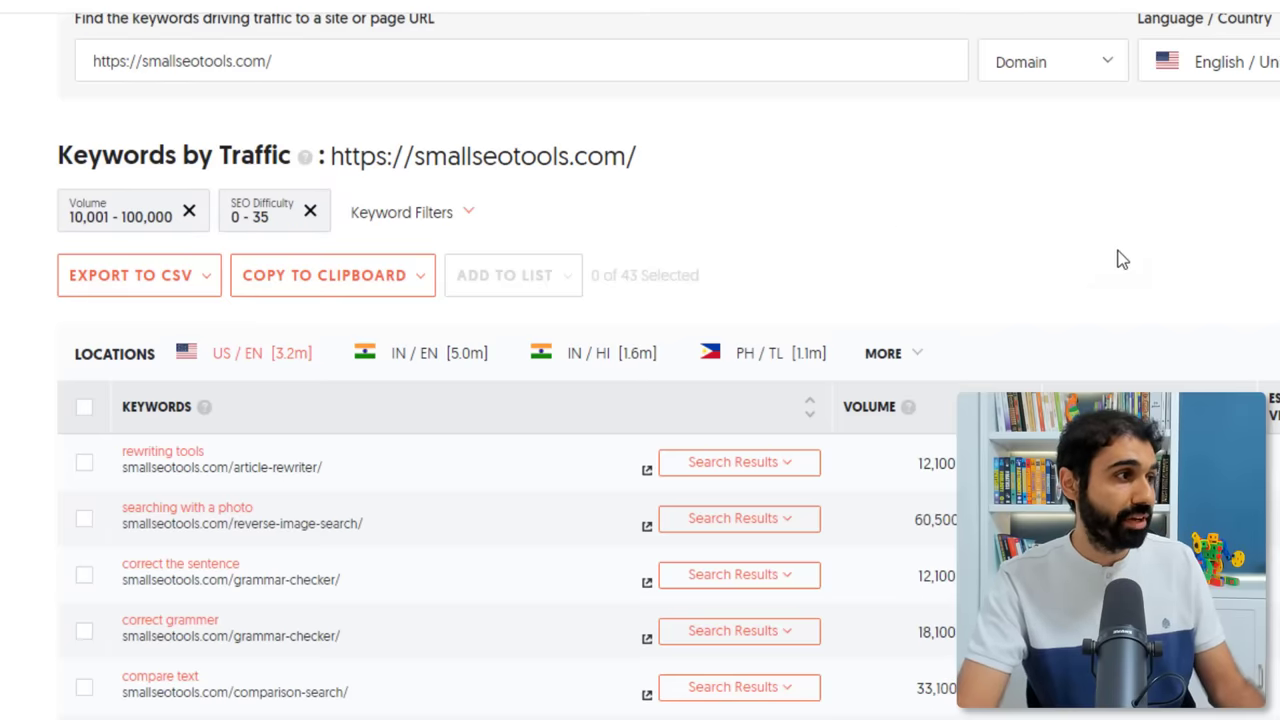
{"action": "scroll", "coordinate": [1122, 260], "scroll_direction": "down", "scroll_amount": 10}
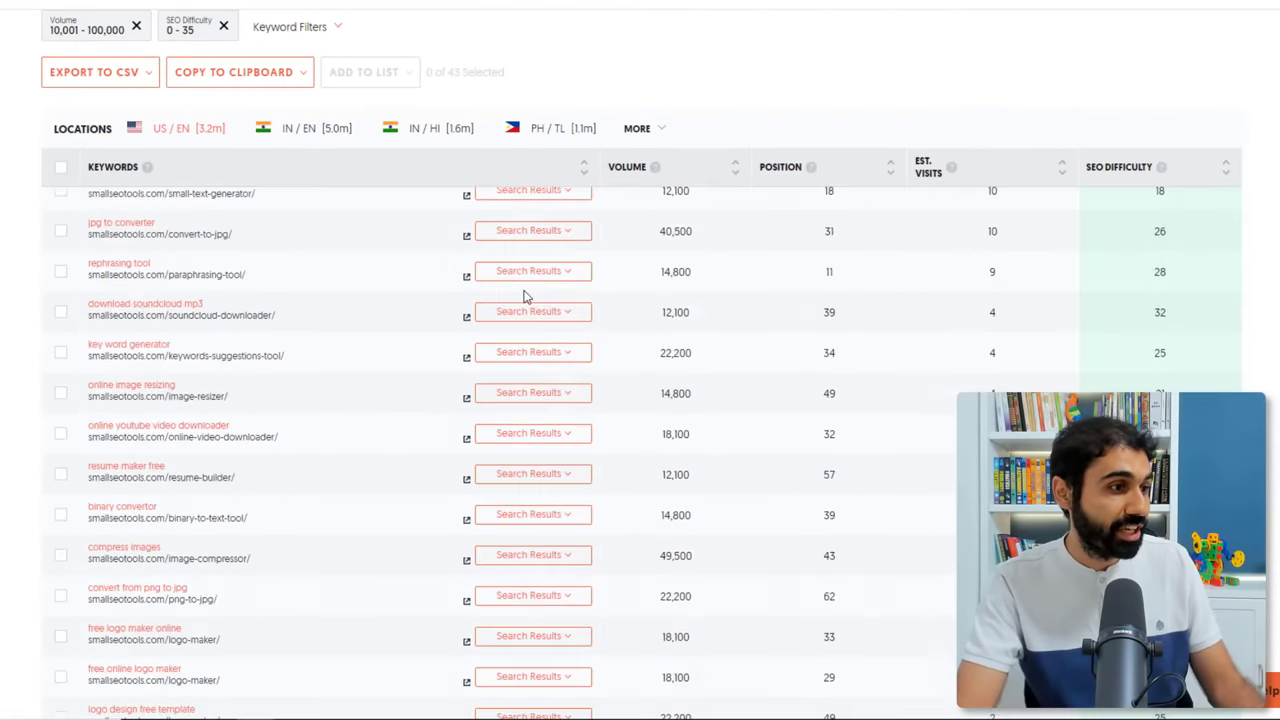
{"action": "scroll", "coordinate": [640, 343], "scroll_direction": "up", "scroll_amount": 10}
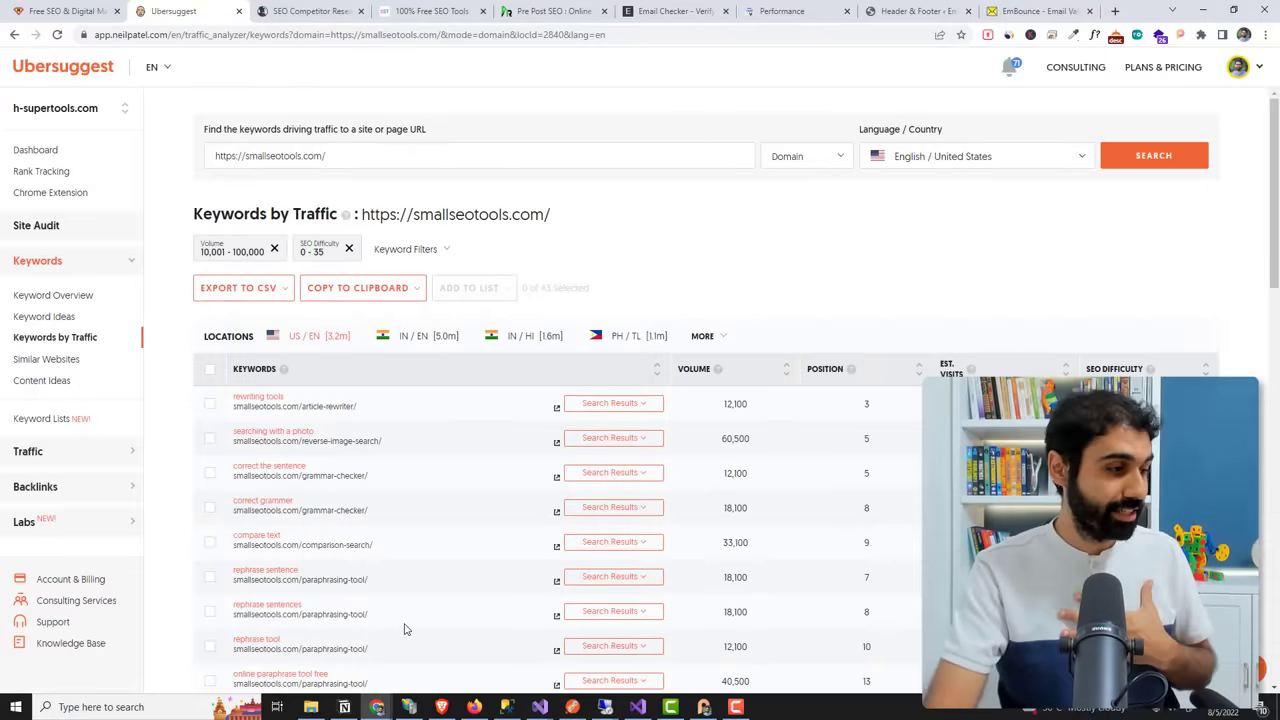
- Switch to Notion, open the H-supertools Keyword Research table and copy the keyword "tools to paraphrase"
{"action": "left_click", "coordinate": [344, 706]}
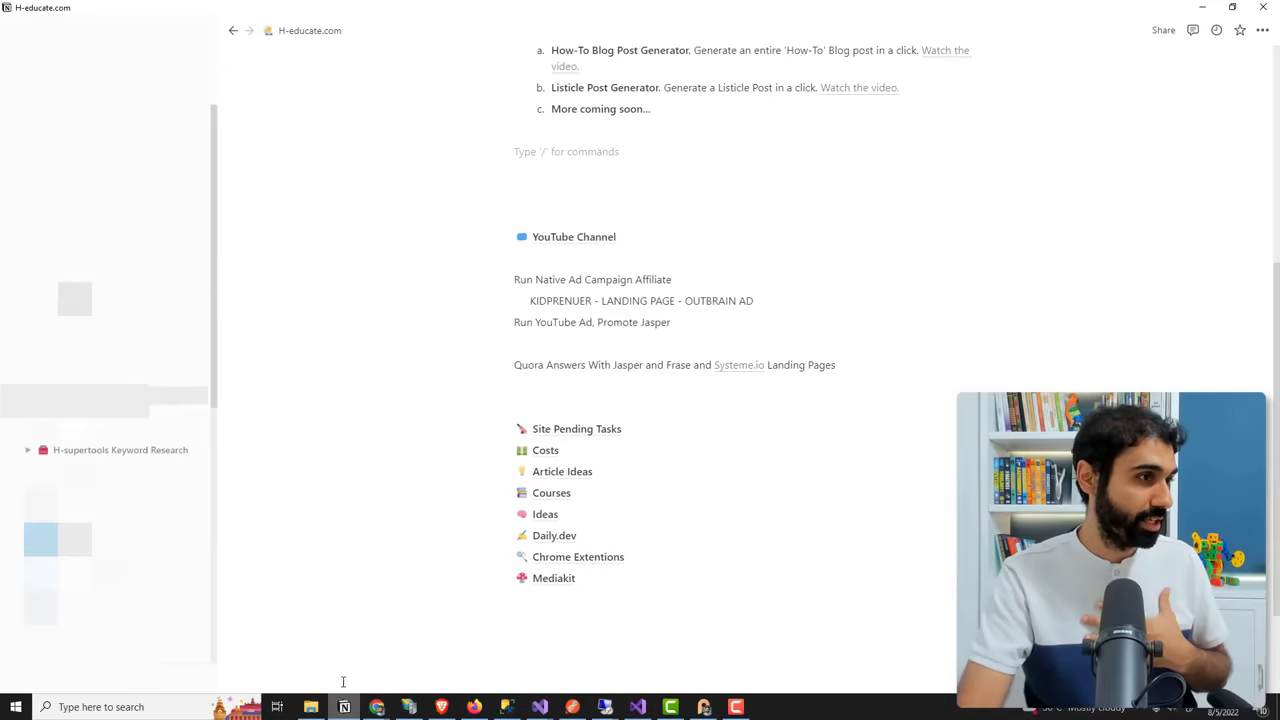
{"action": "left_click", "coordinate": [117, 449]}
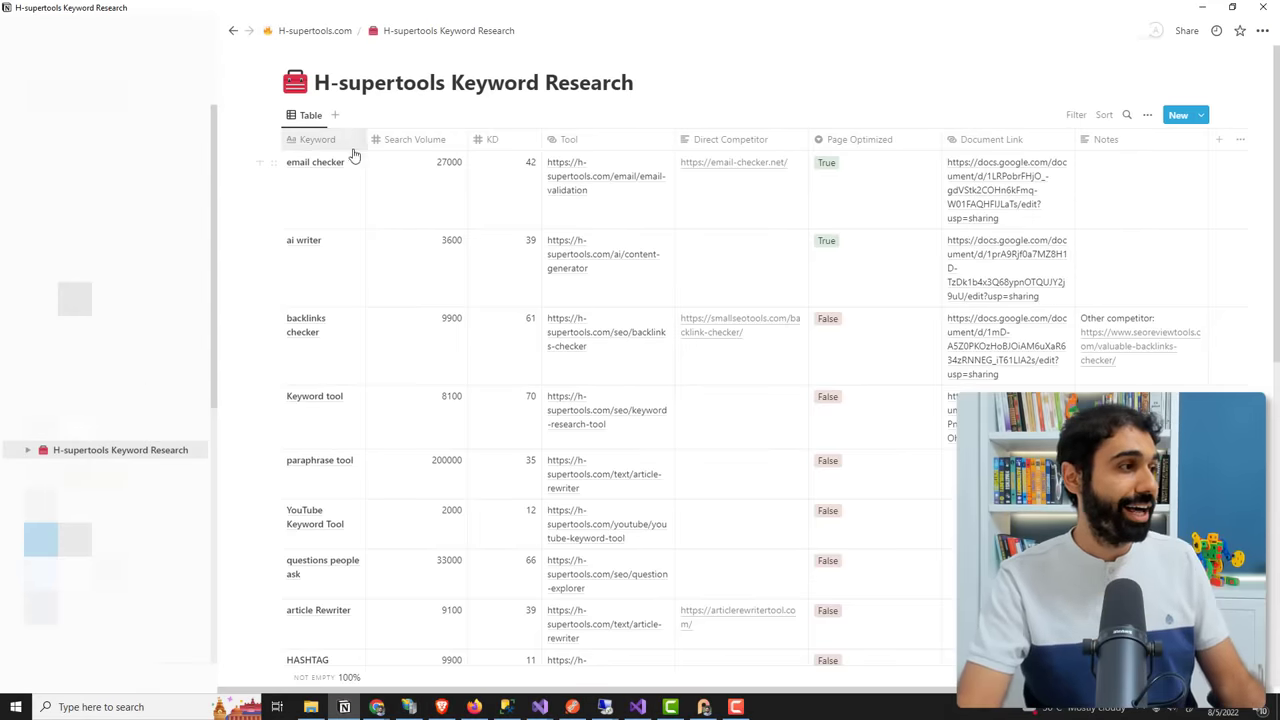
{"action": "scroll", "coordinate": [320, 147], "scroll_direction": "down", "scroll_amount": 5}
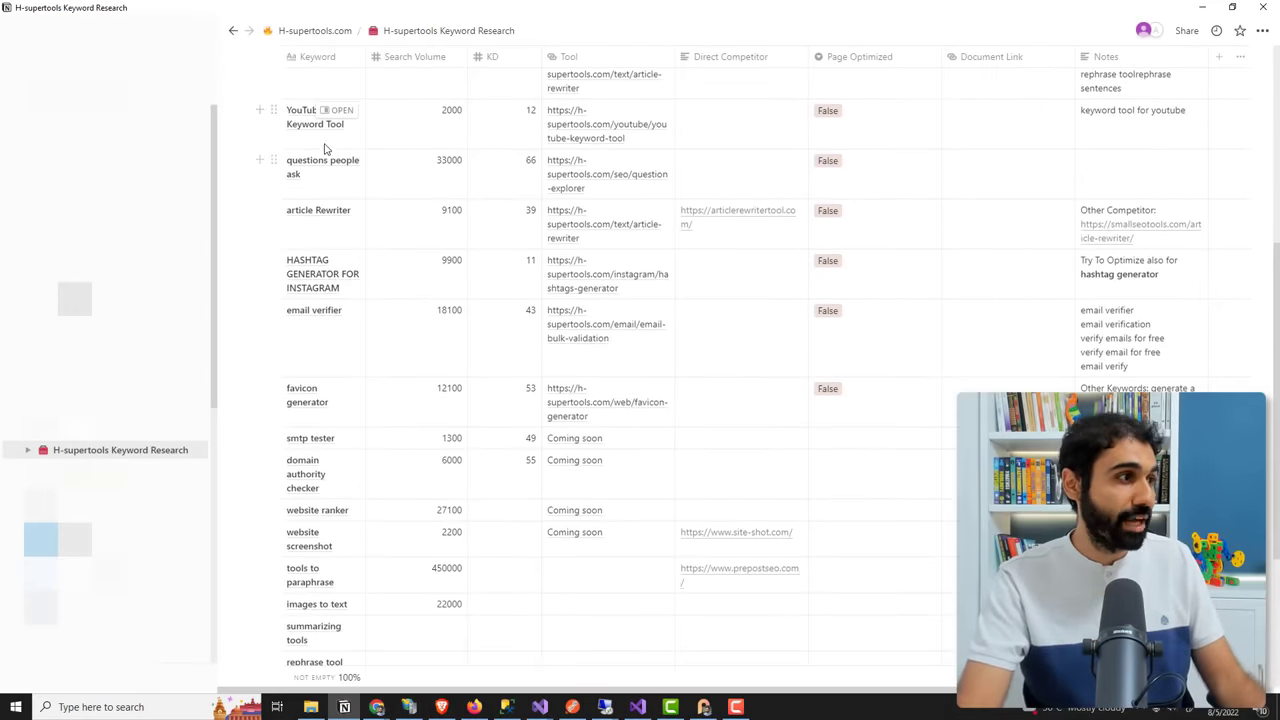
{"action": "scroll", "coordinate": [307, 194], "scroll_direction": "down", "scroll_amount": 5}
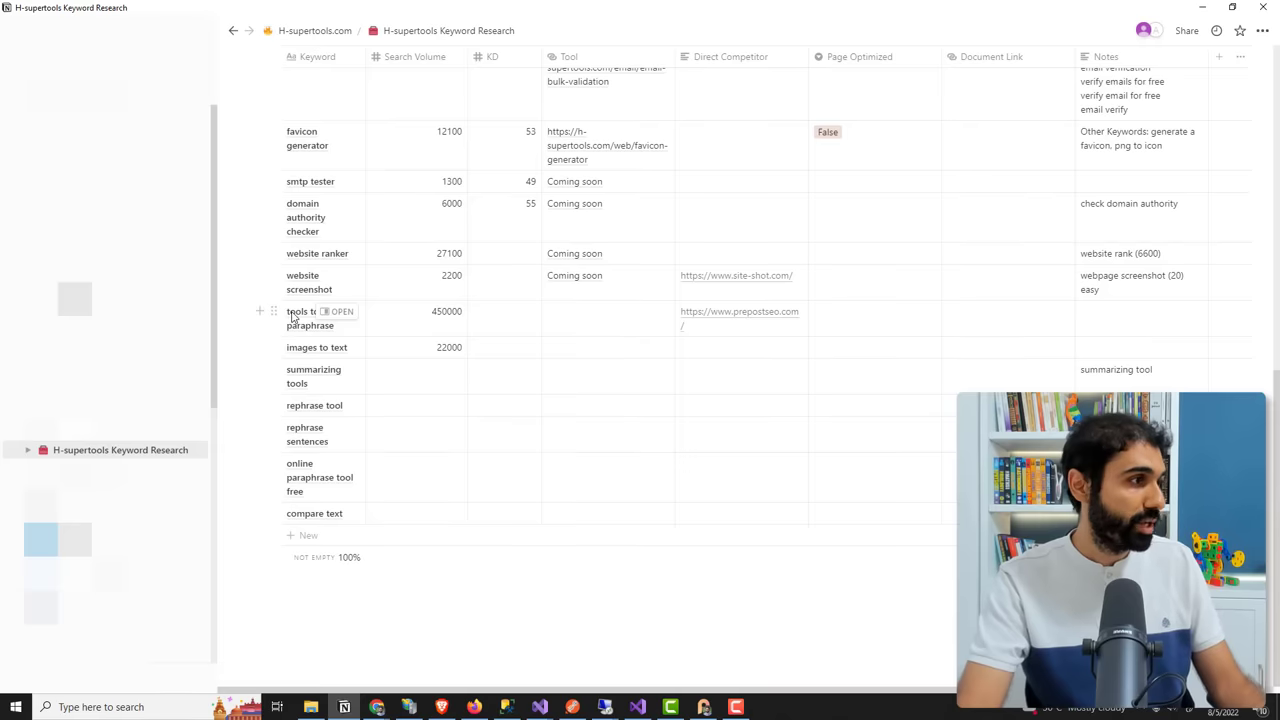
{"action": "double_click", "coordinate": [294, 313]}
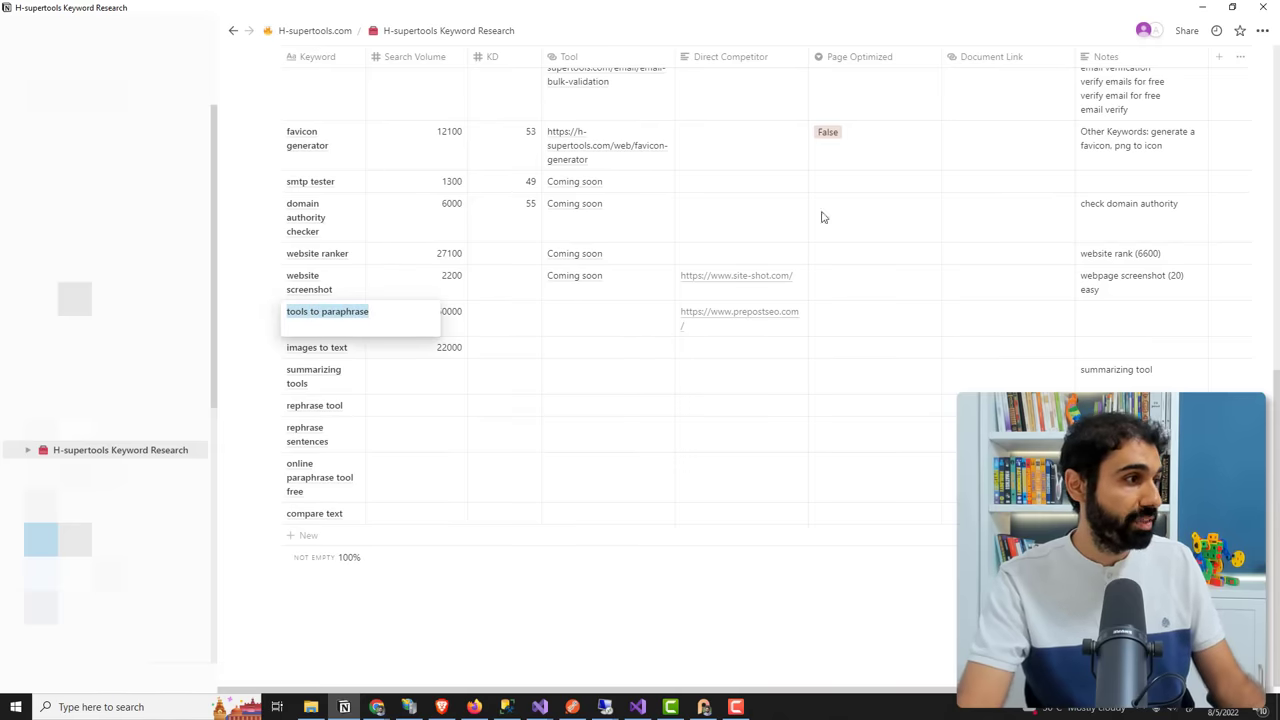
- Return to Ubersuggest and look up the Keyword Overview for "tools to paraphrase", checking its volume and SEO difficulty
{"action": "left_click", "coordinate": [1207, 7]}
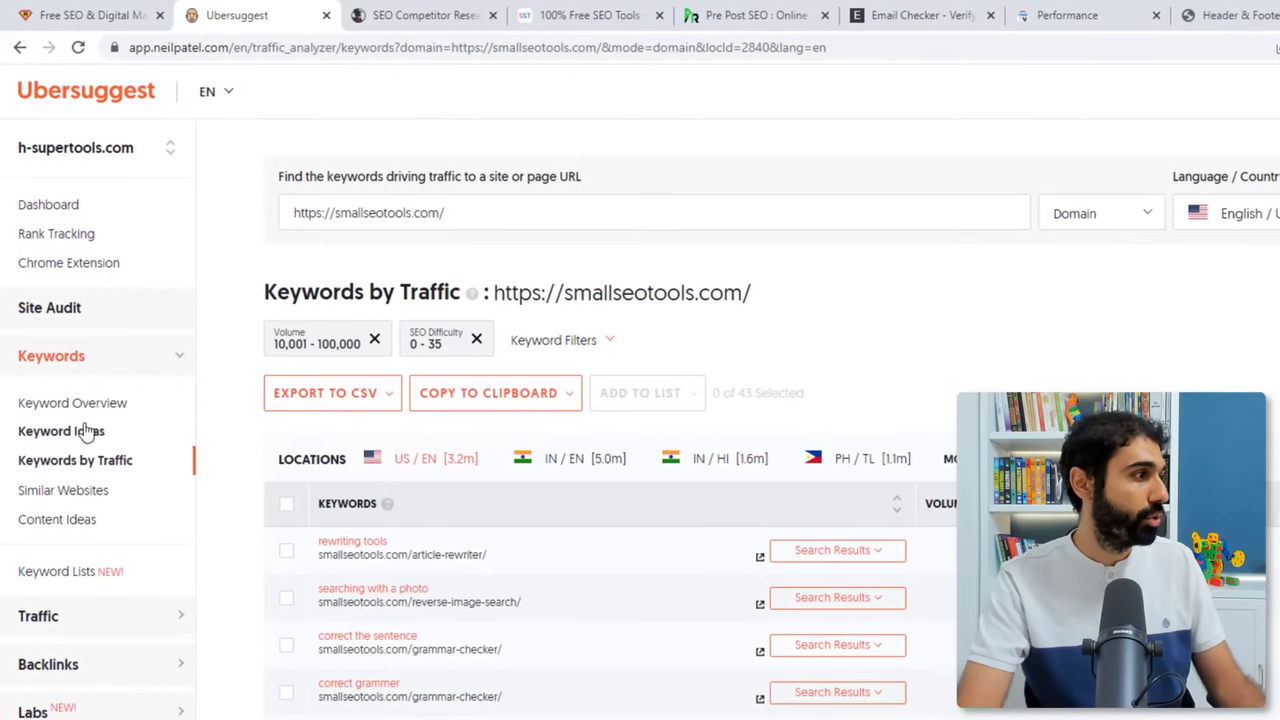
{"action": "left_click", "coordinate": [88, 406]}
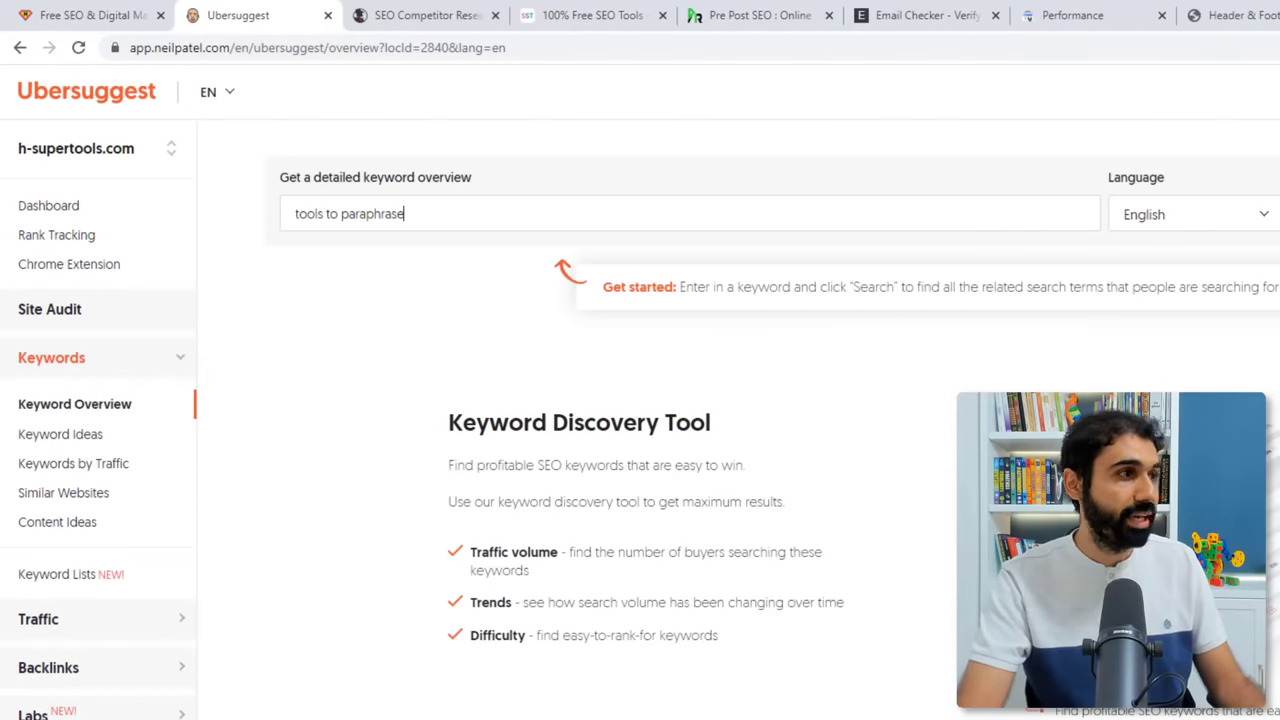
{"action": "key", "text": "Return"}
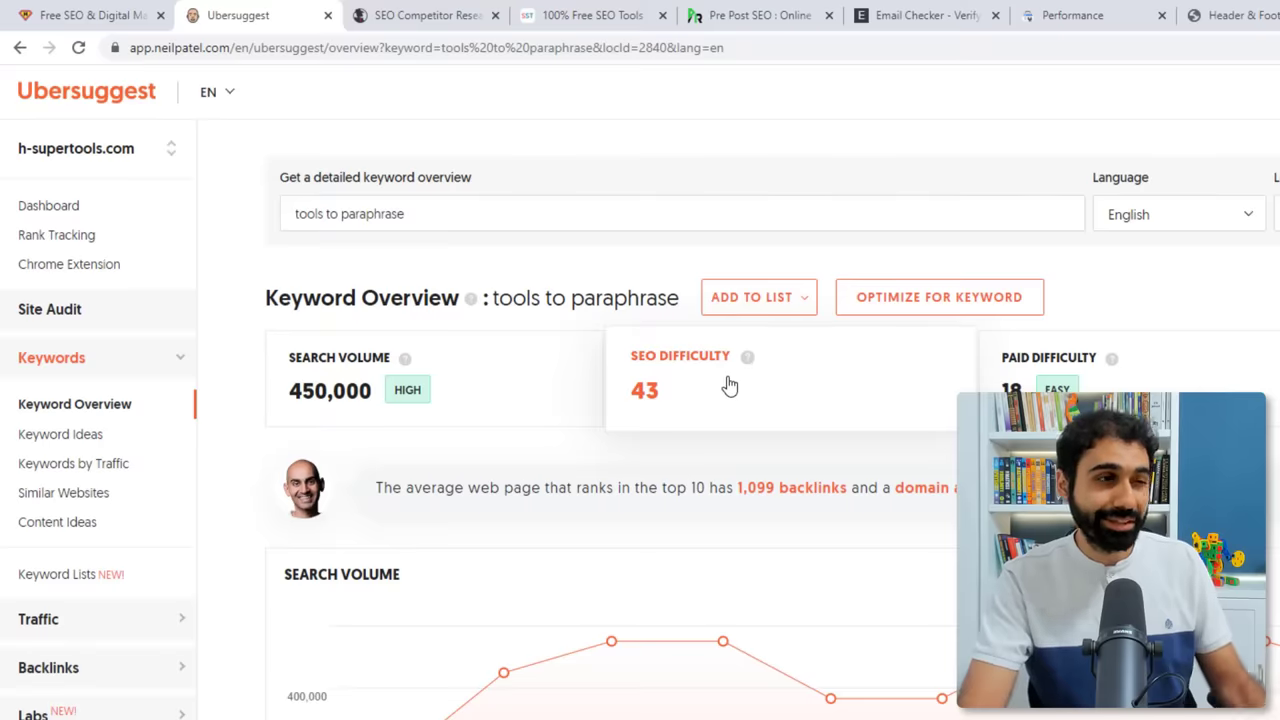
{"action": "scroll", "coordinate": [730, 386], "scroll_direction": "down", "scroll_amount": 1}
{"action": "scroll", "coordinate": [714, 377], "scroll_direction": "up", "scroll_amount": 1}
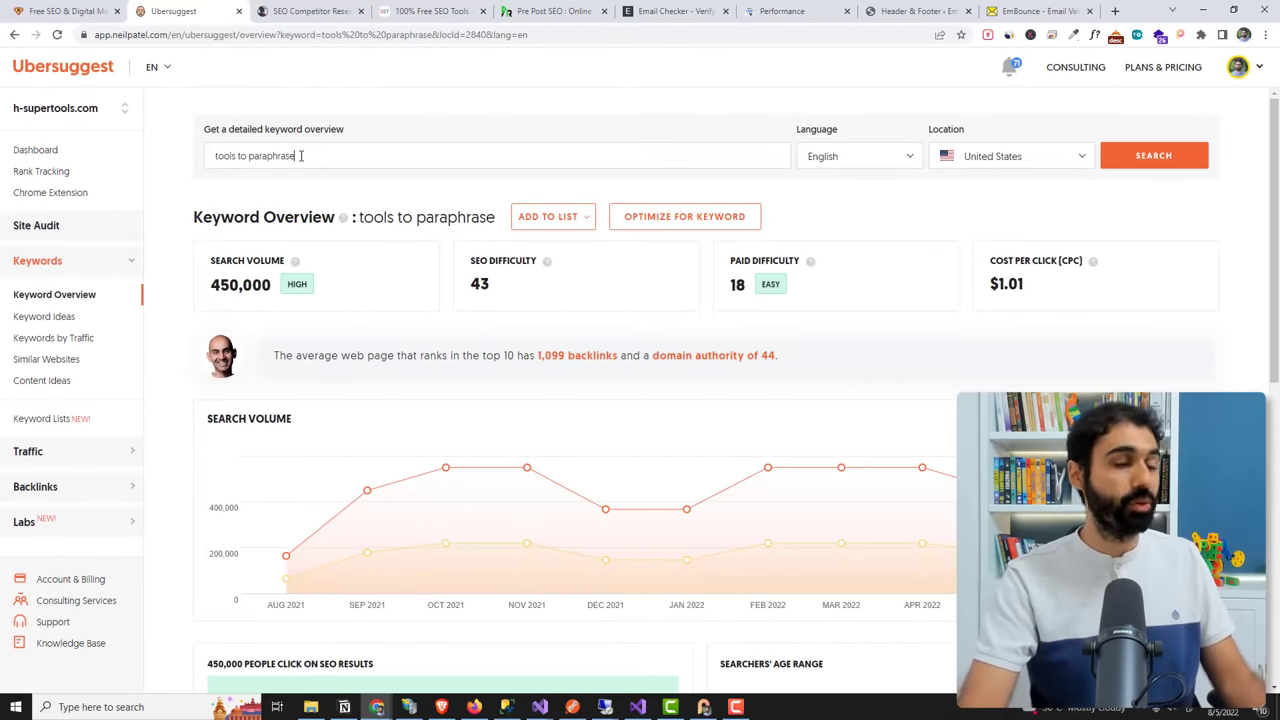
- Open the Article Rewriter tool on the H-supertools website
{"action": "left_click", "coordinate": [60, 11]}
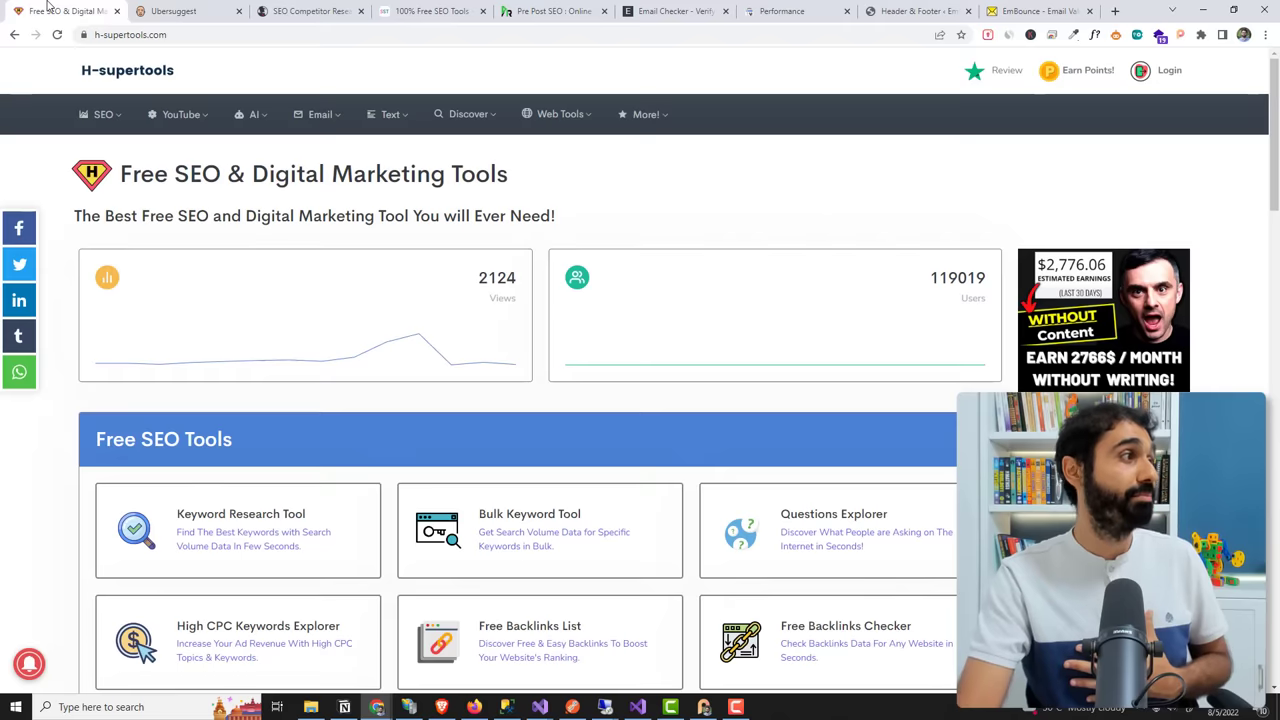
{"action": "mouse_move", "coordinate": [403, 114]}
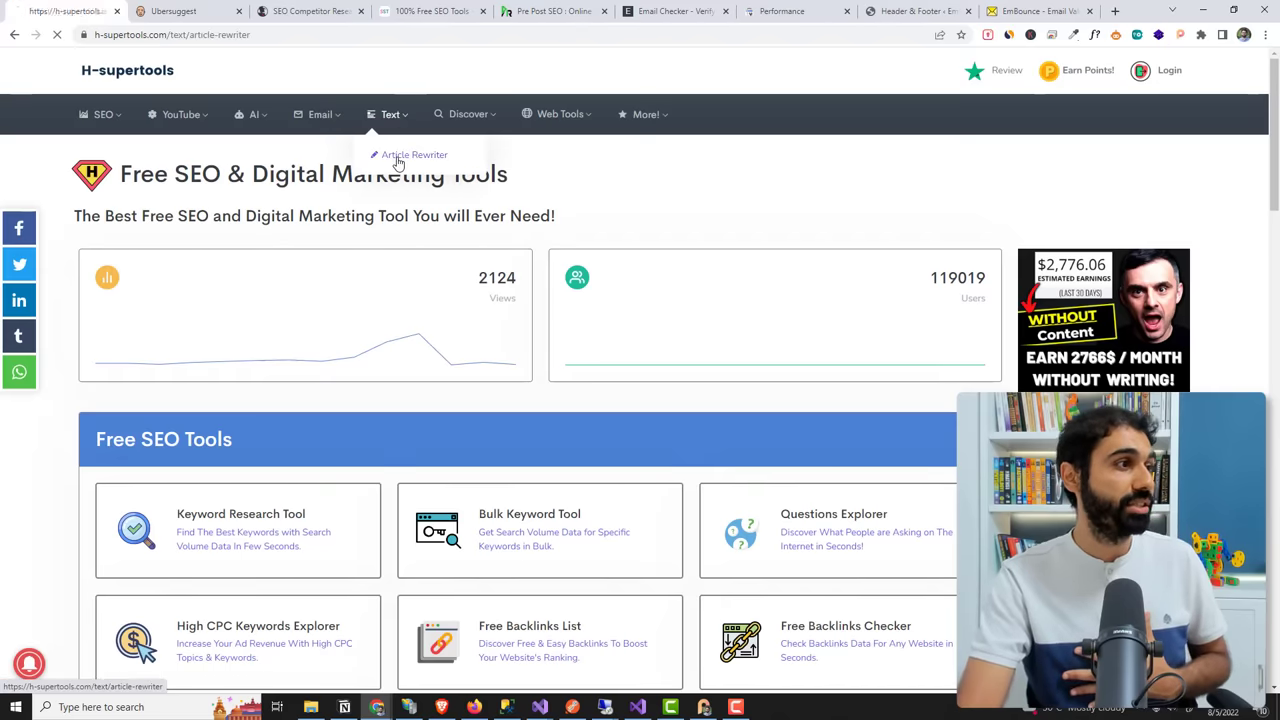
{"action": "left_click", "coordinate": [172, 11]}
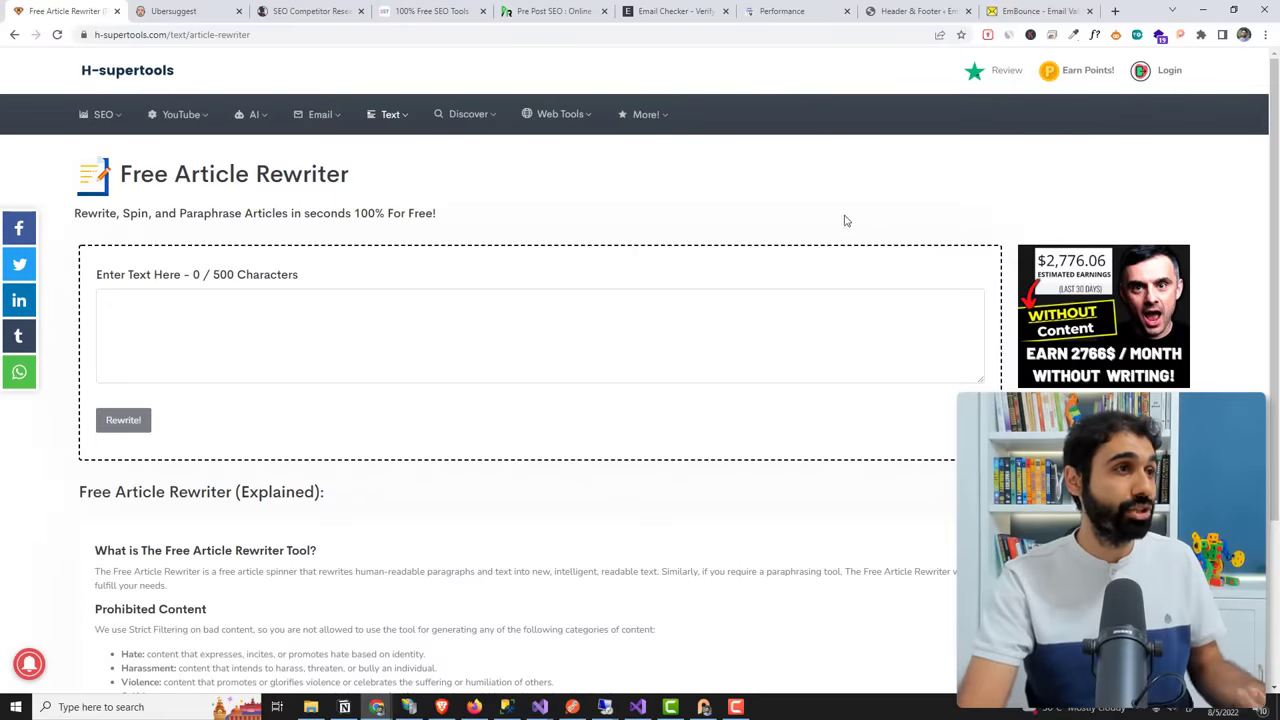
- Open frase.io in a new browser tab and view the documents in the H-Supertools and General folders
{"action": "key", "text": "ctrl+t"}
{"action": "type", "text": "frase.io"}
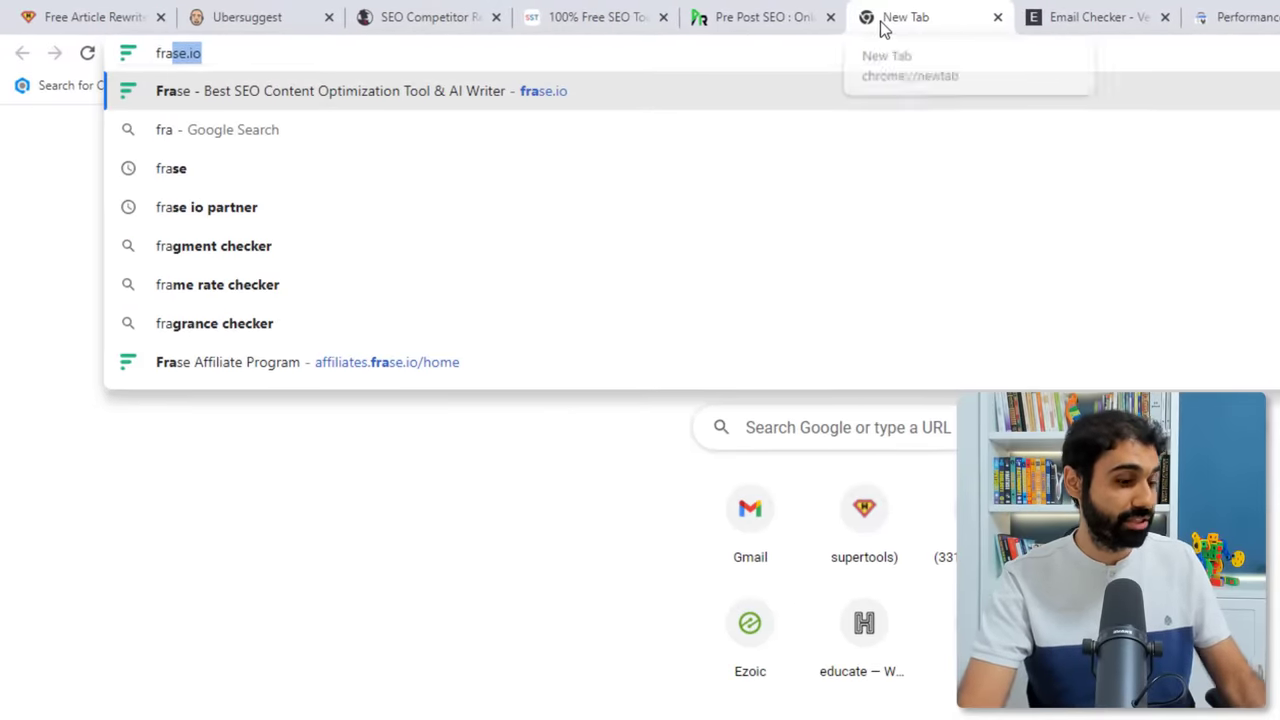
{"action": "key", "text": "Return"}
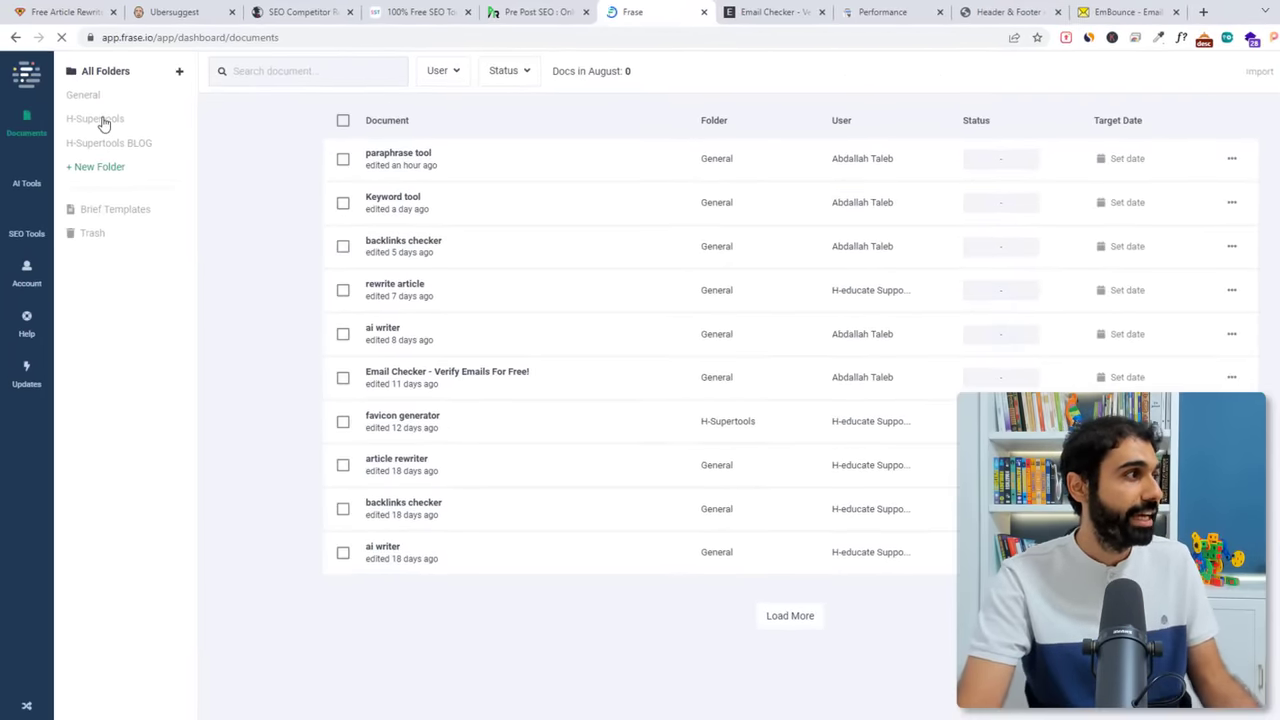
{"action": "left_click", "coordinate": [94, 113]}
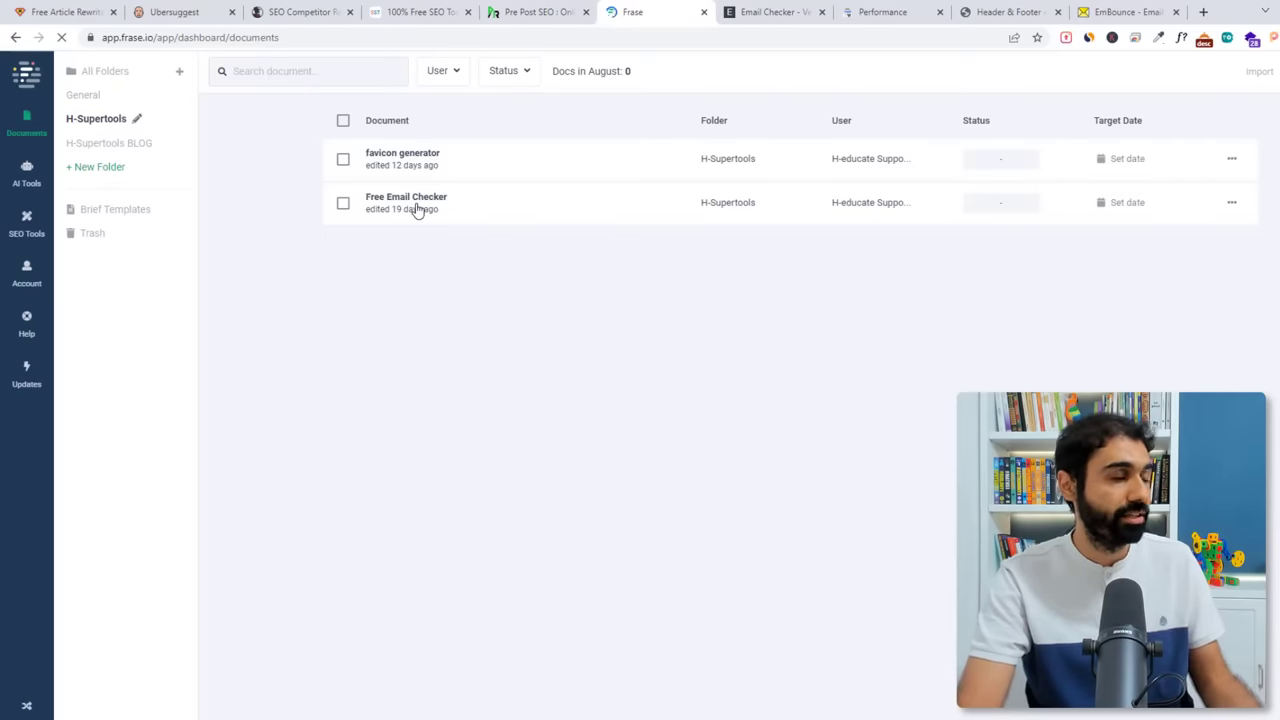
{"action": "left_click", "coordinate": [84, 95]}
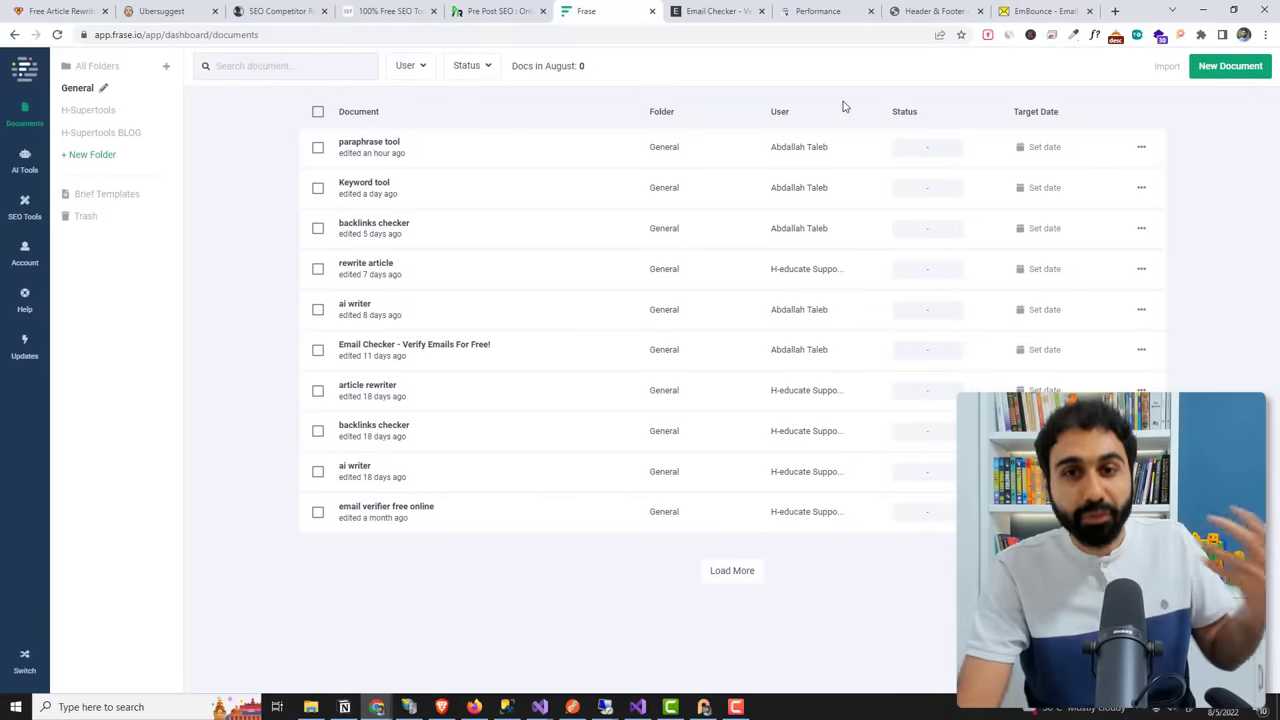
- In the EmBounce WordPress admin, open the post "21 Technical Email Marketing Questions Answered (2022)" for editing and dismiss the welcome guide
{"action": "left_click", "coordinate": [912, 10]}
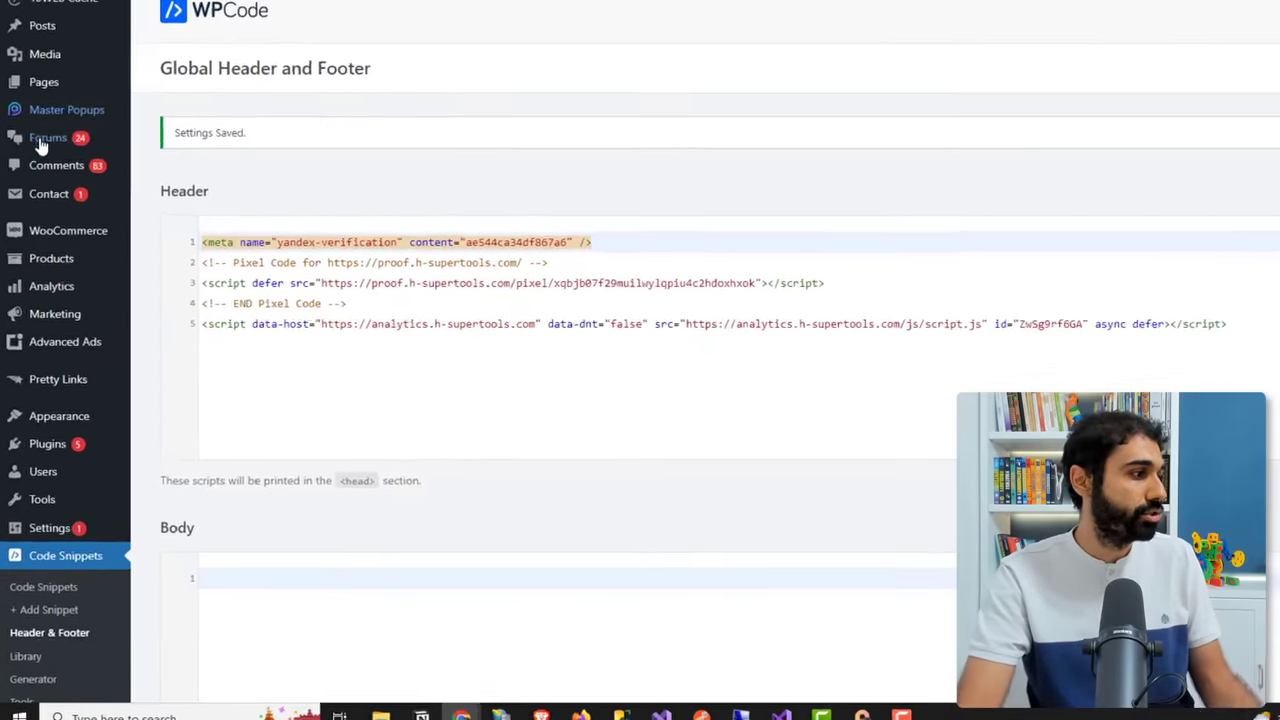
{"action": "scroll", "coordinate": [40, 350], "scroll_direction": "down", "scroll_amount": 2}
{"action": "mouse_move", "coordinate": [93, 512]}
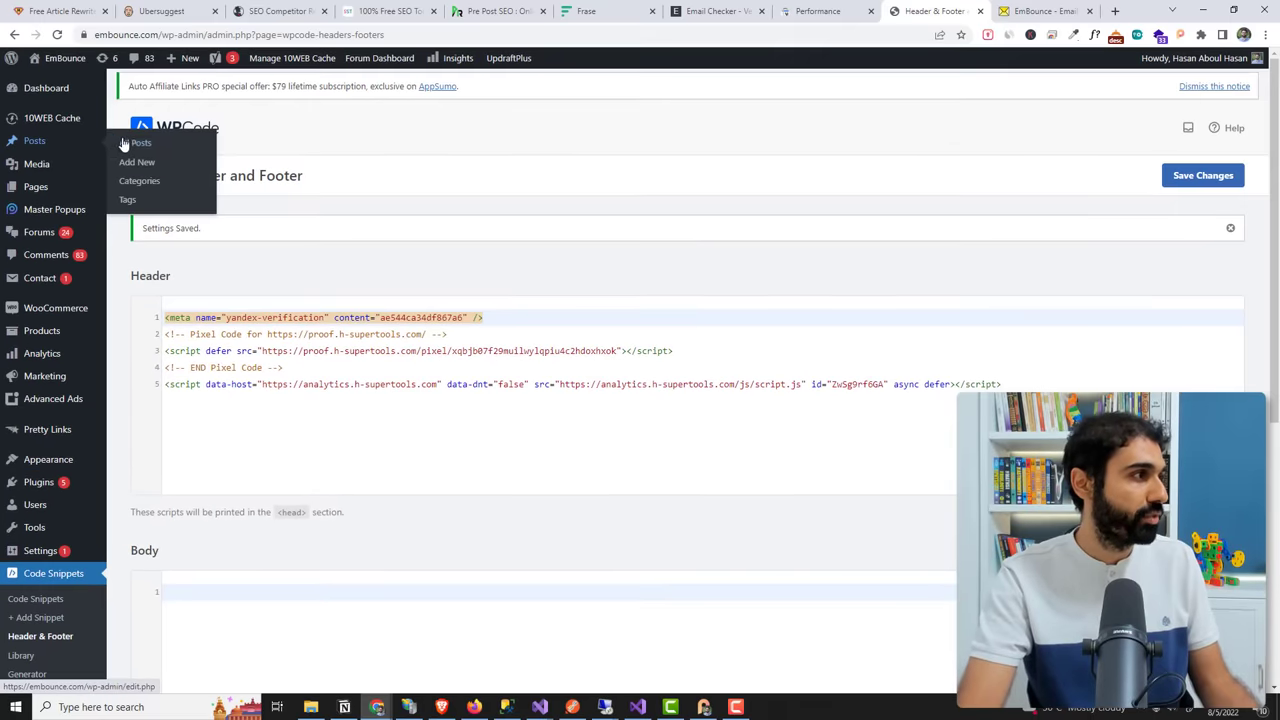
{"action": "left_click", "coordinate": [123, 145]}
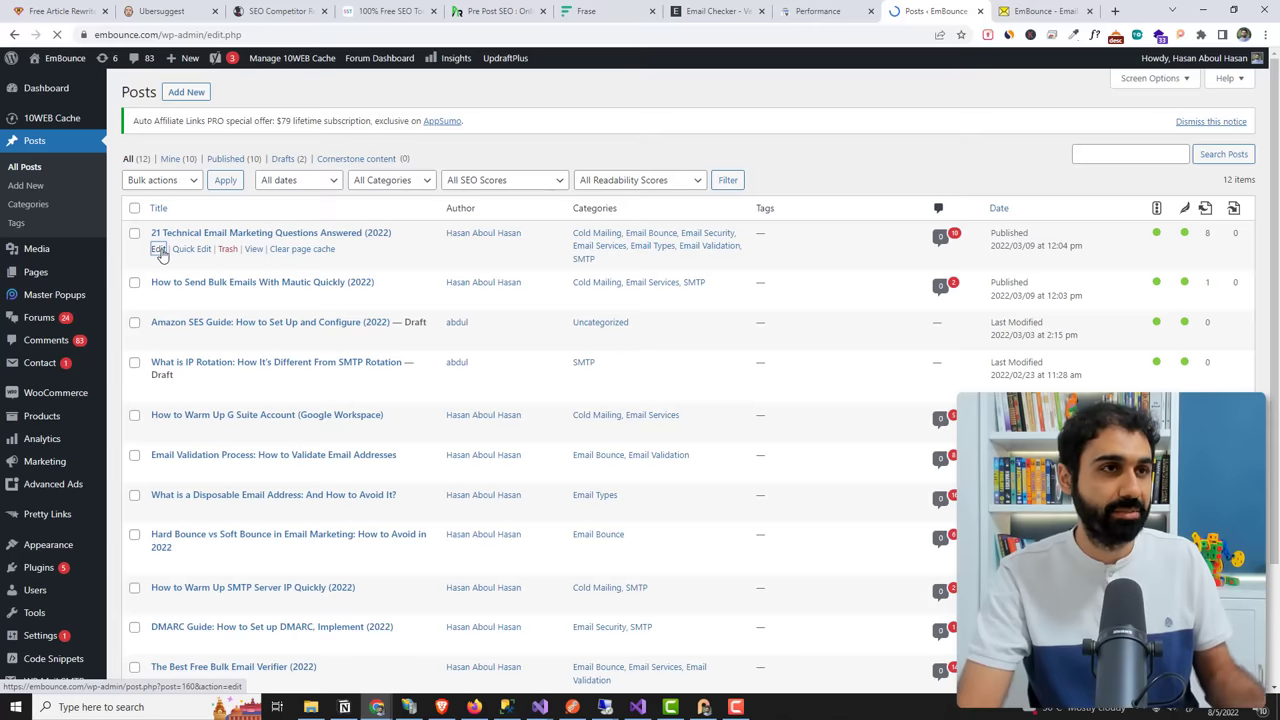
{"action": "left_click", "coordinate": [159, 249]}
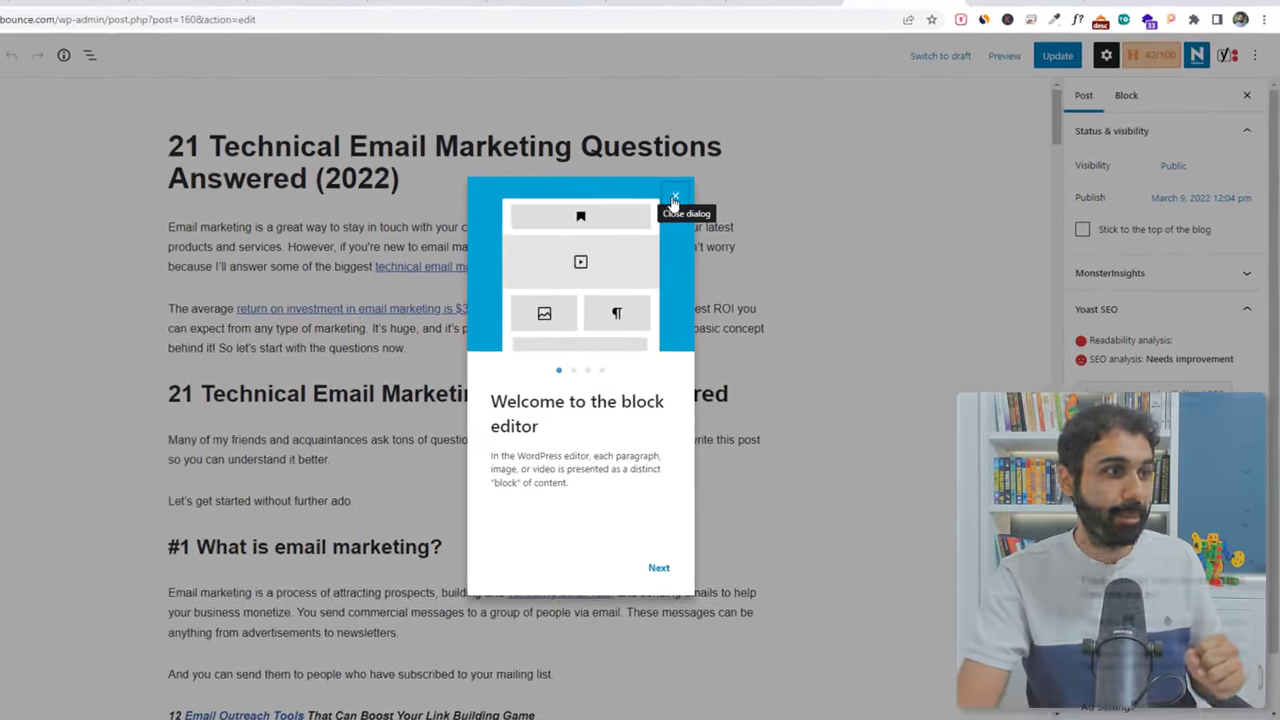
{"action": "left_click", "coordinate": [722, 200]}
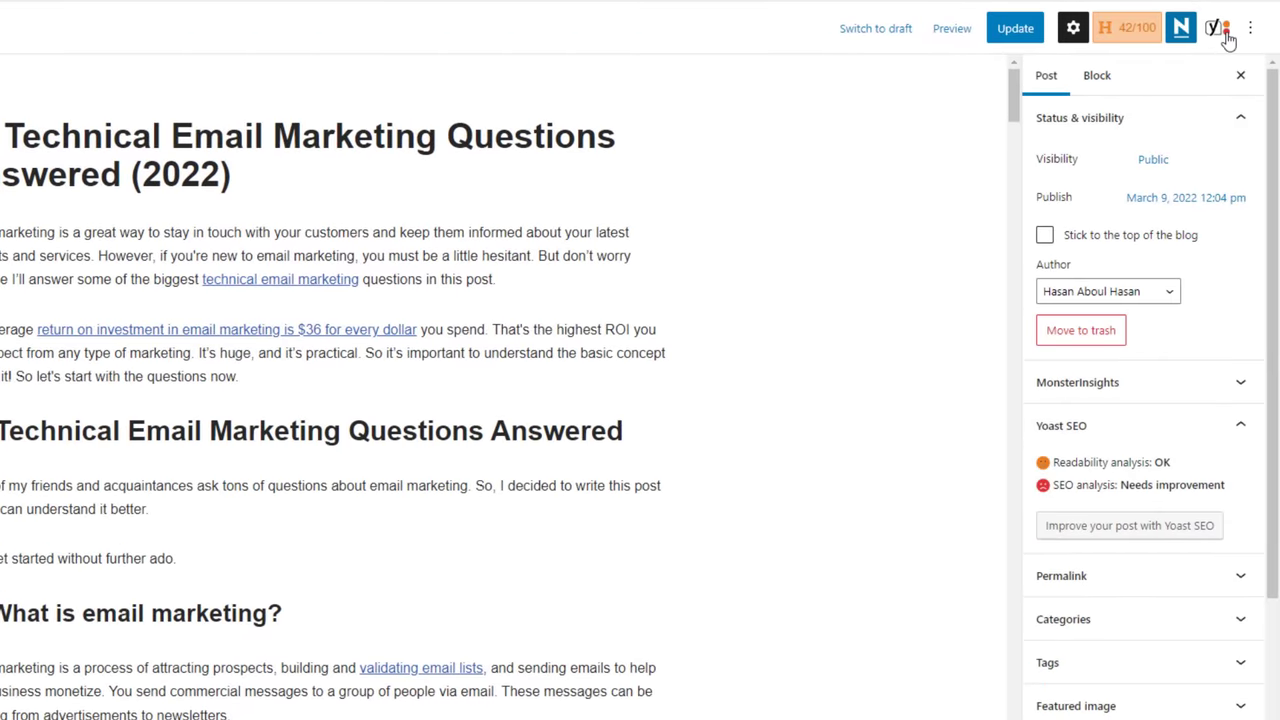
- Review the post's Yoast SEO readability analysis and SEO analysis results for its focus keyphrase
{"action": "left_click", "coordinate": [1226, 34]}
{"action": "left_click", "coordinate": [1194, 241]}
{"action": "scroll", "coordinate": [1174, 320], "scroll_direction": "down", "scroll_amount": 4}
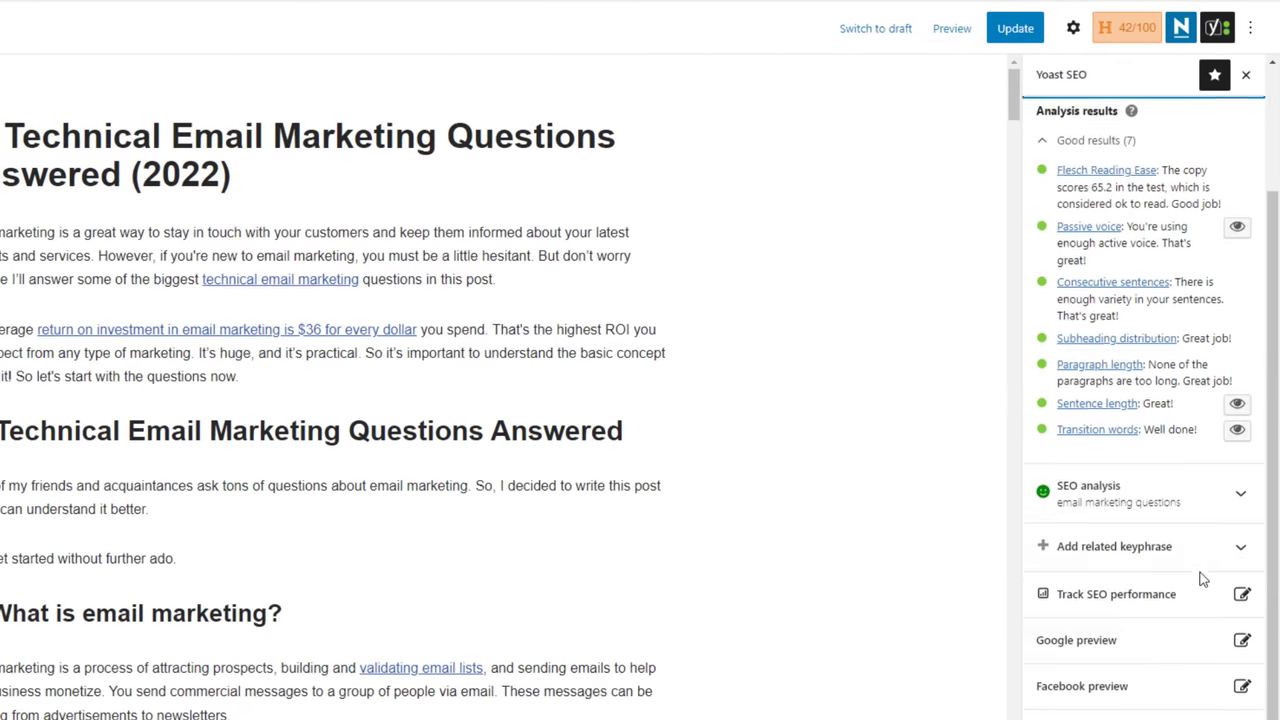
{"action": "left_click", "coordinate": [1117, 400]}
{"action": "scroll", "coordinate": [1125, 390], "scroll_direction": "up", "scroll_amount": 5}
{"action": "scroll", "coordinate": [1171, 306], "scroll_direction": "down", "scroll_amount": 4}
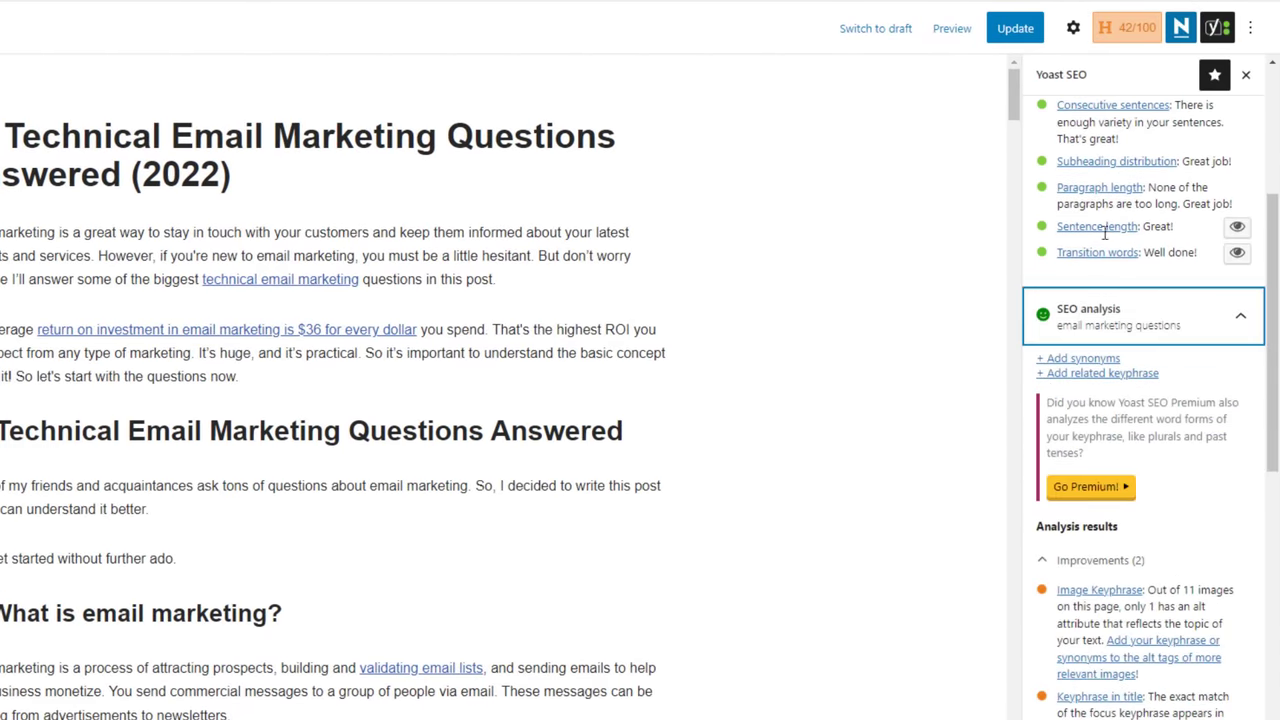
{"action": "scroll", "coordinate": [1160, 330], "scroll_direction": "up", "scroll_amount": 4}
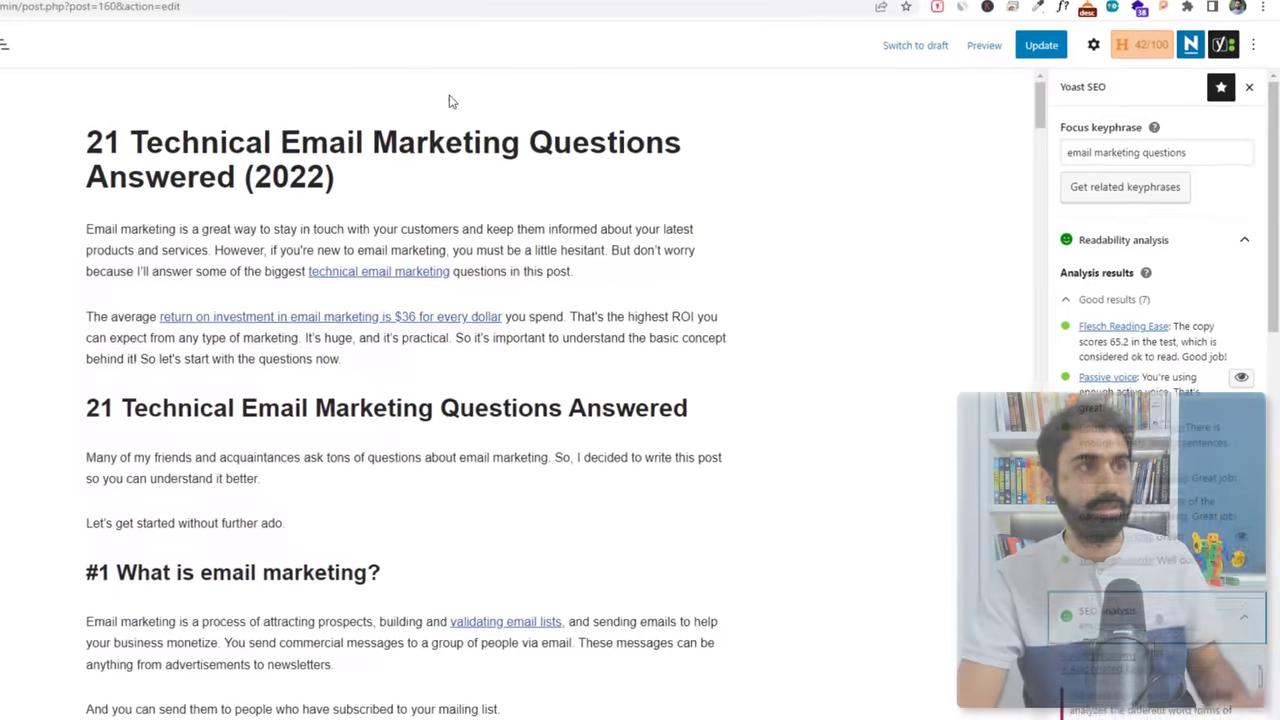
- Open the H-educate blog page in a new browser tab, and return to the Frase document list
{"action": "left_click", "coordinate": [60, 11]}
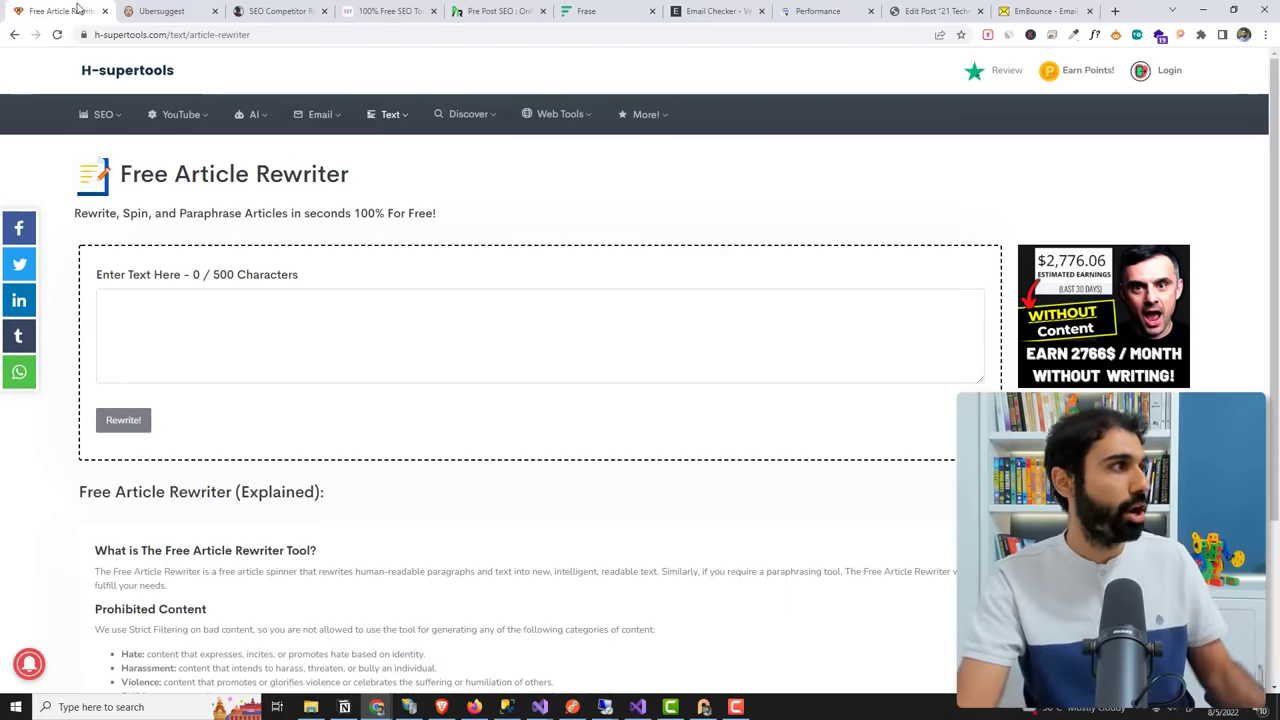
{"action": "key", "text": "ctrl+t"}
{"action": "type", "text": "h-educate"}
{"action": "key", "text": "Return"}
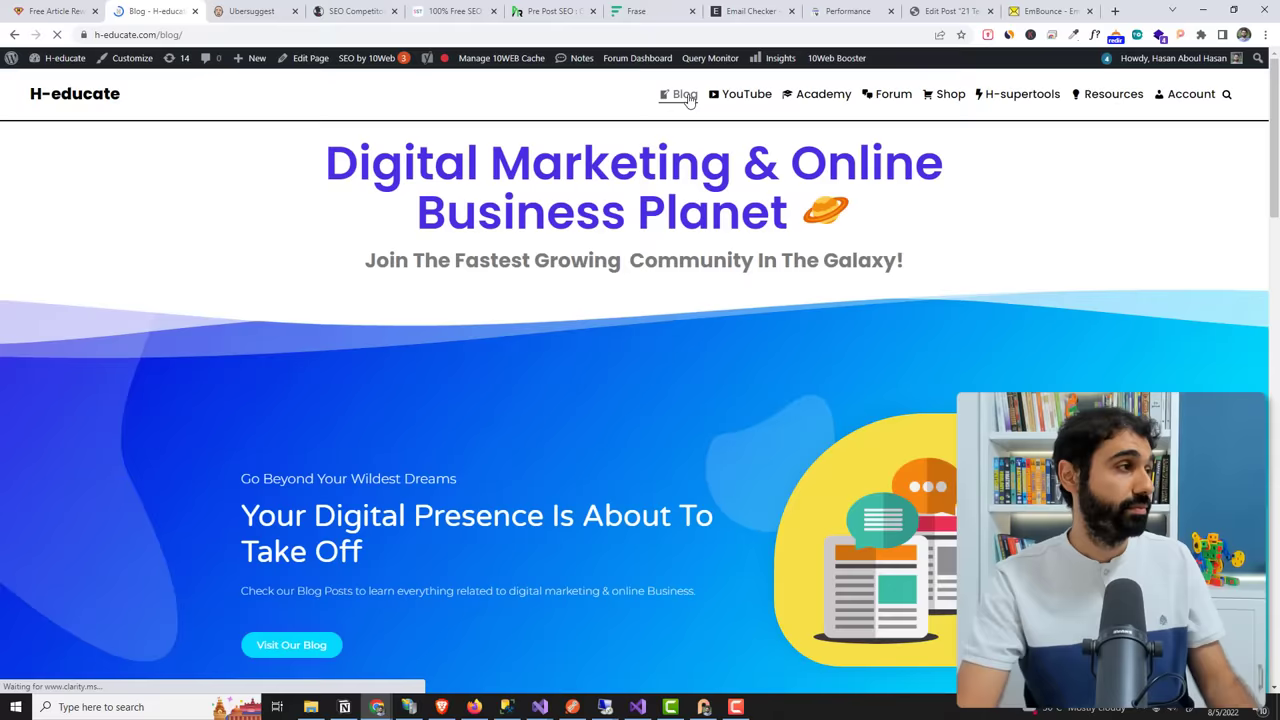
{"action": "left_click", "coordinate": [684, 94]}
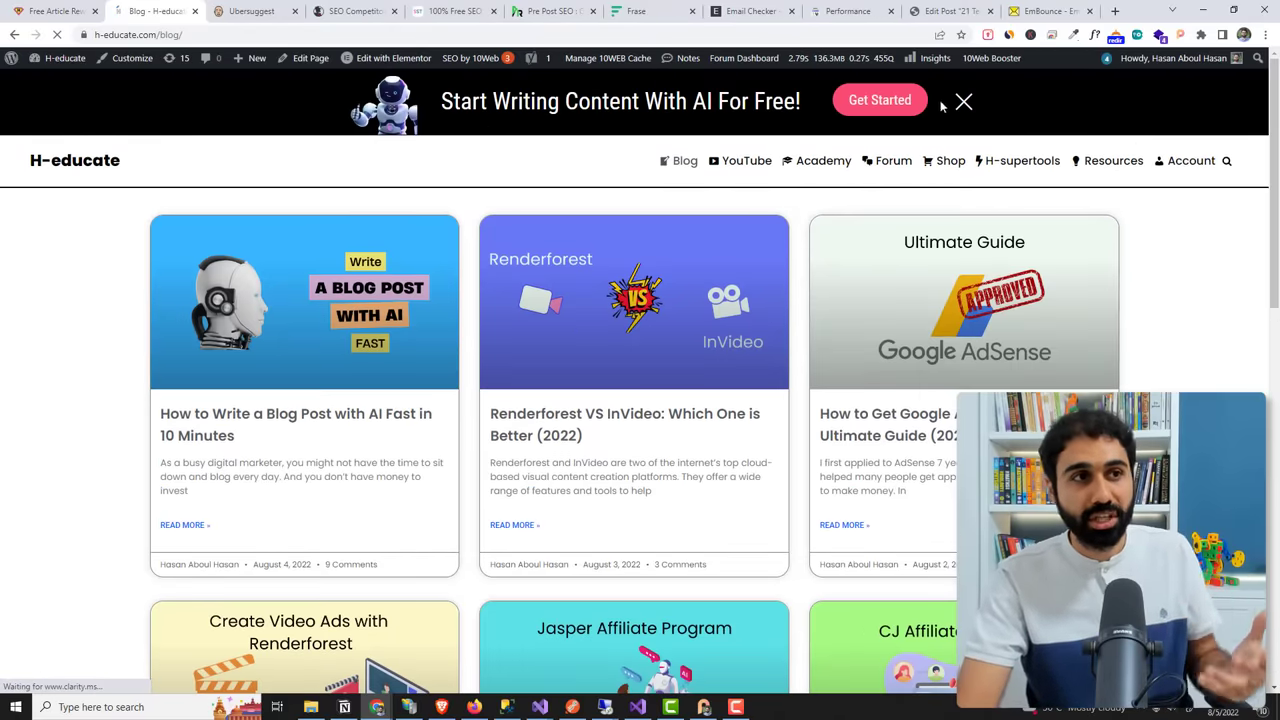
{"action": "left_click", "coordinate": [670, 8]}
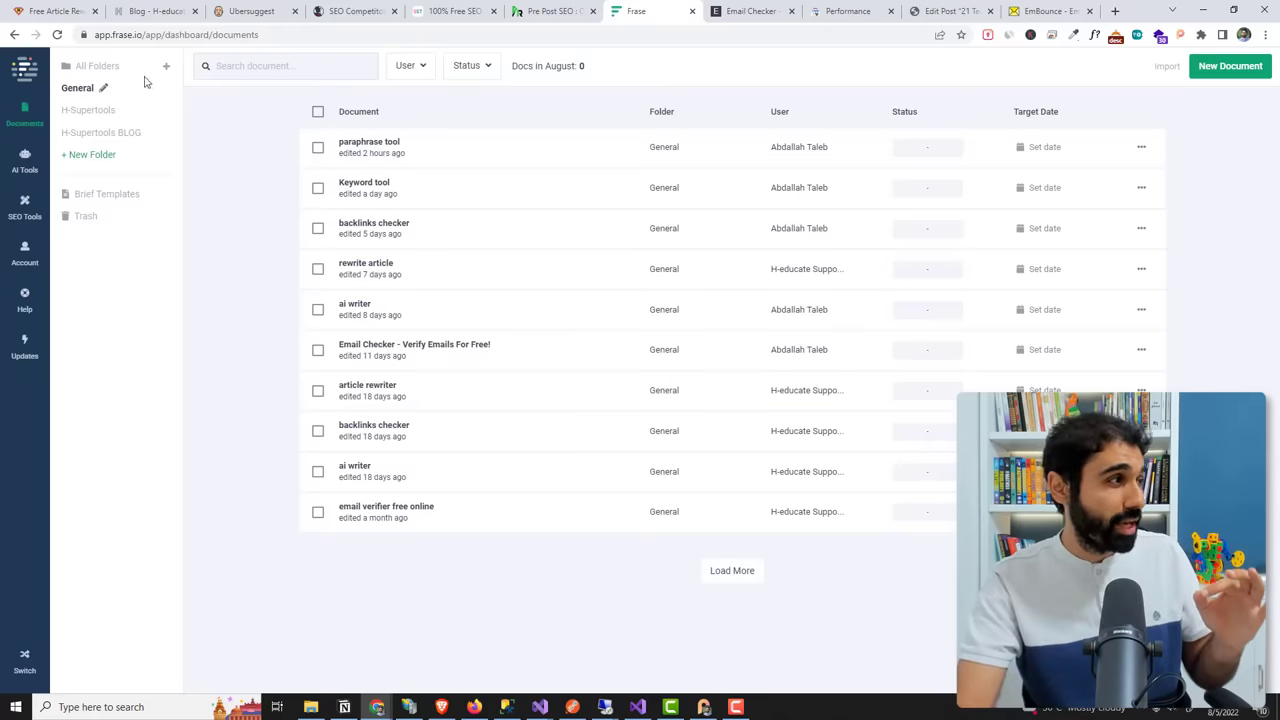
- Open Frase's GSC Content Analytics tool, filter the site's queries to Opportunity, and examine their clicks, impressions and positions
{"action": "left_click", "coordinate": [25, 203]}
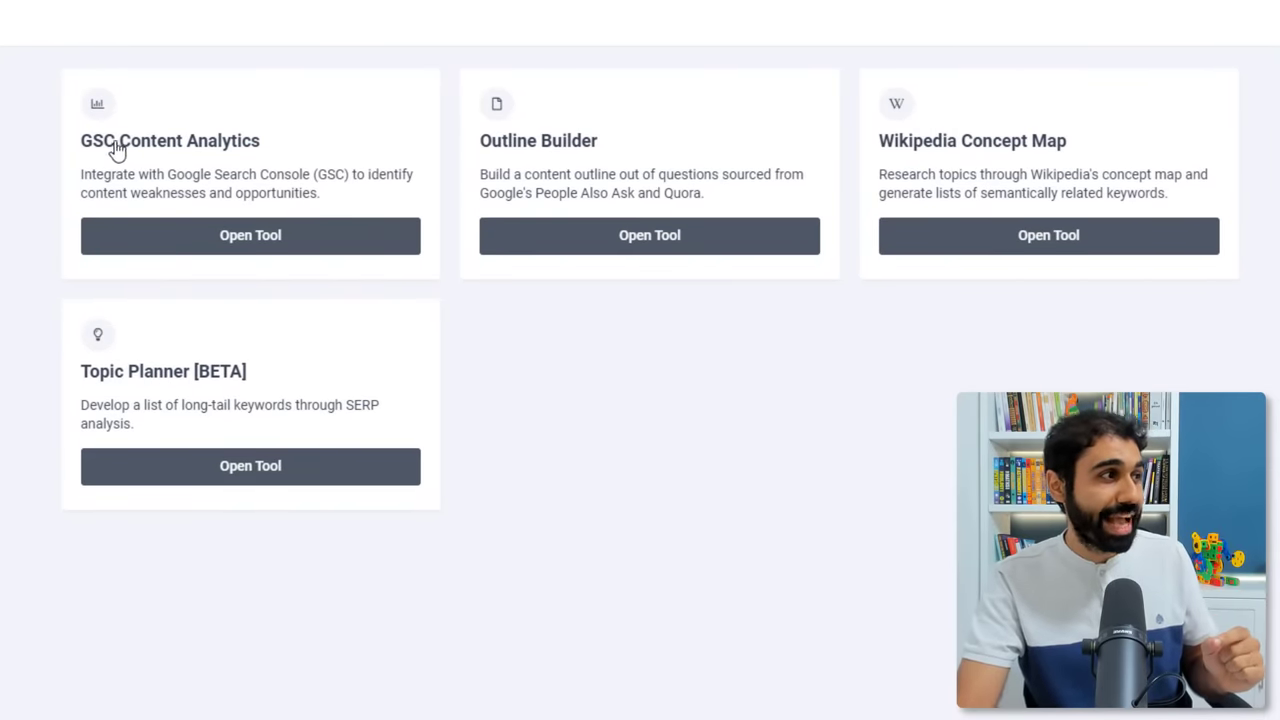
{"action": "left_click", "coordinate": [289, 240]}
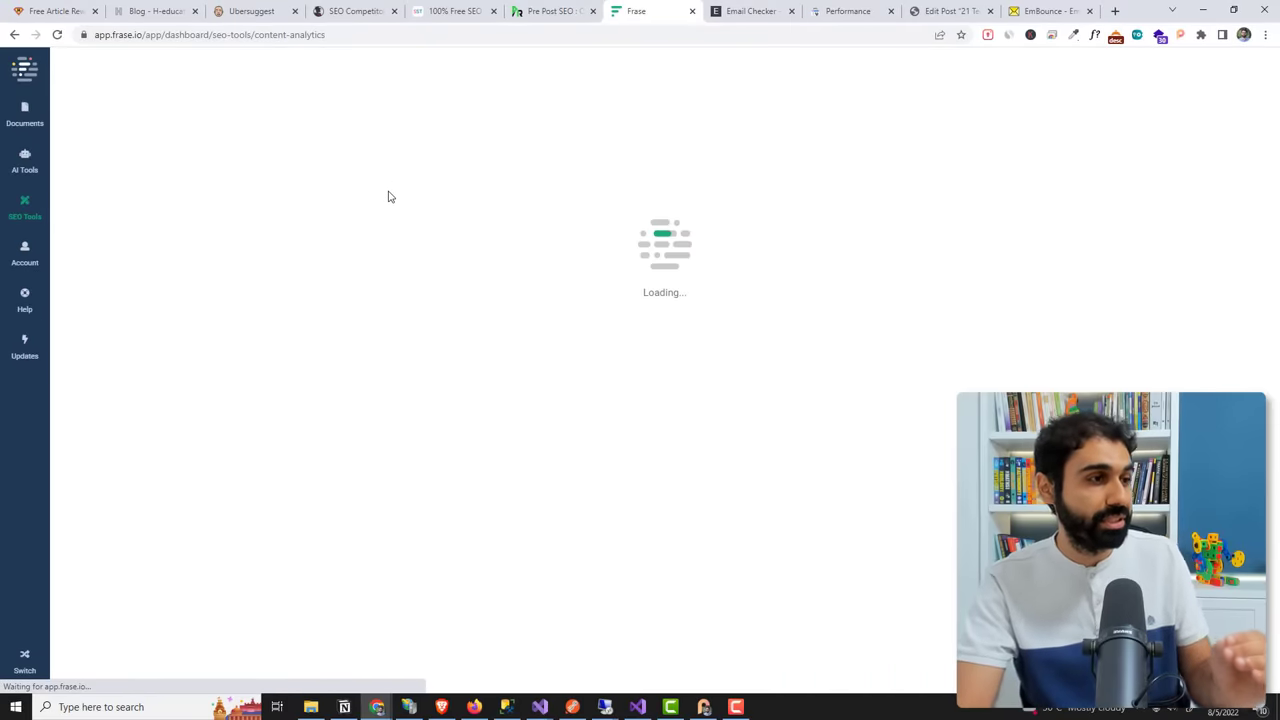
{"action": "left_click", "coordinate": [194, 263]}
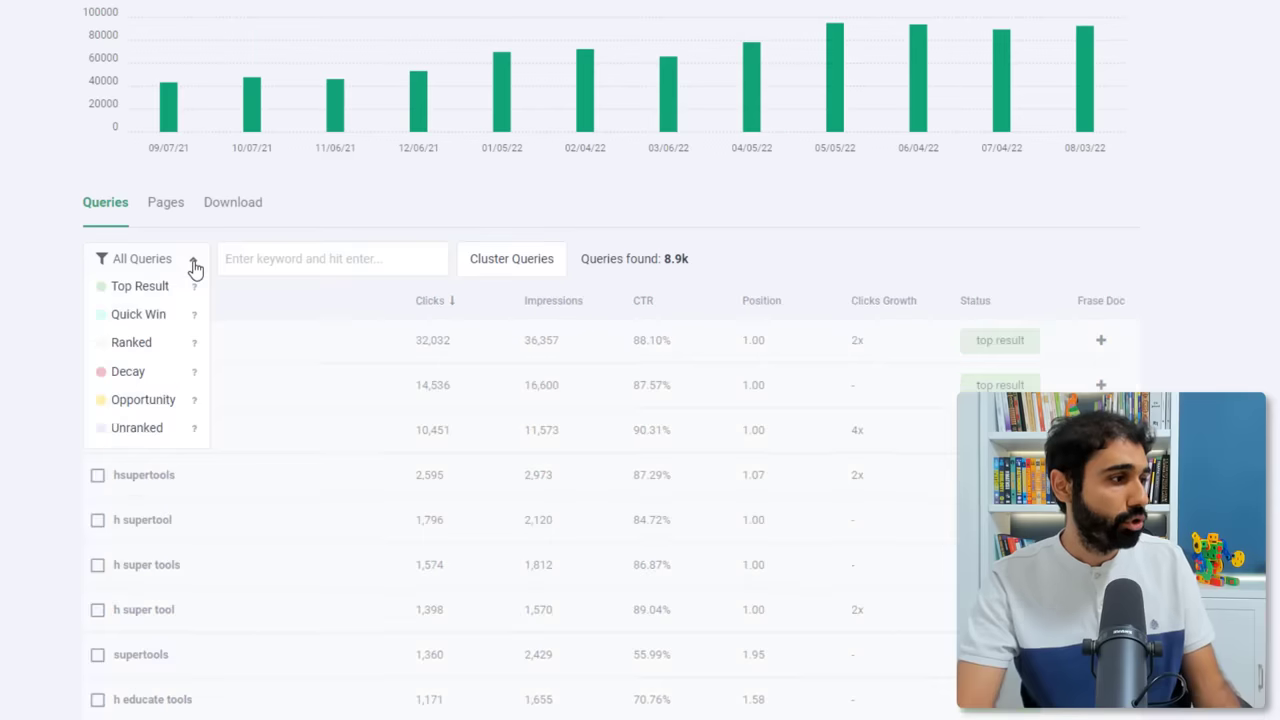
{"action": "left_click", "coordinate": [138, 400]}
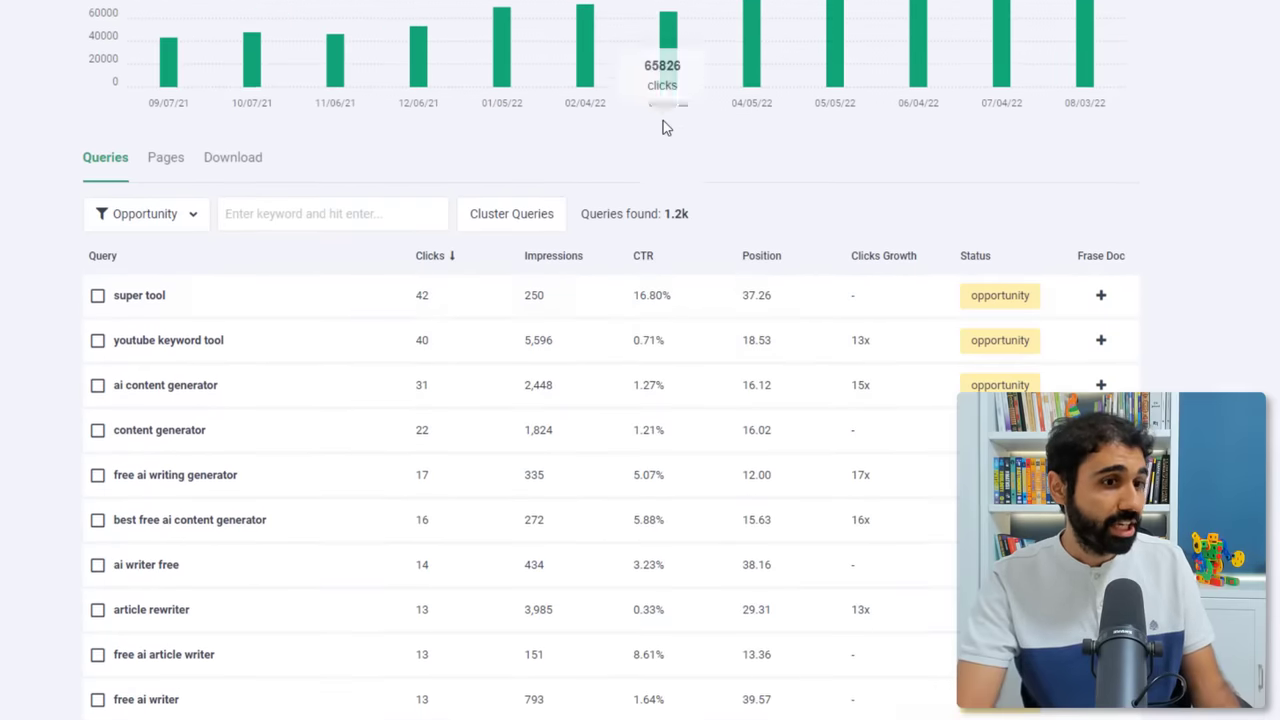
{"action": "scroll", "coordinate": [466, 357], "scroll_direction": "down", "scroll_amount": 2}
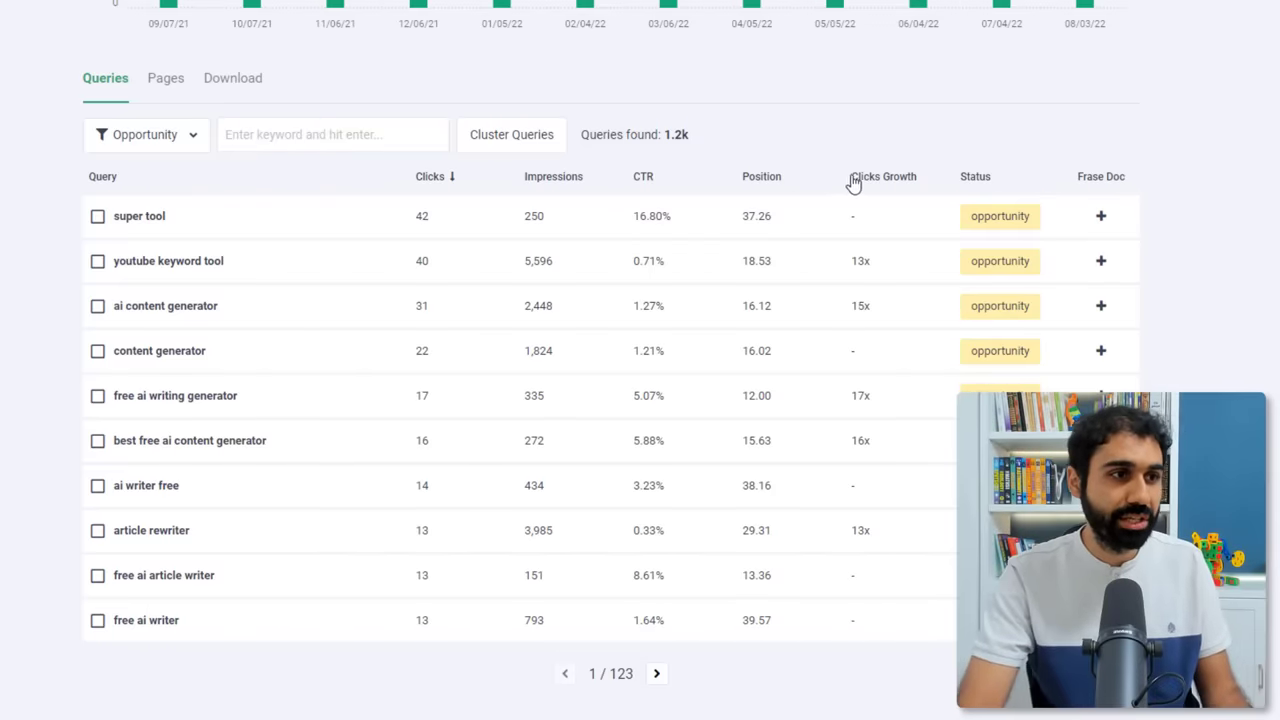
{"action": "scroll", "coordinate": [1011, 146], "scroll_direction": "up", "scroll_amount": 3}
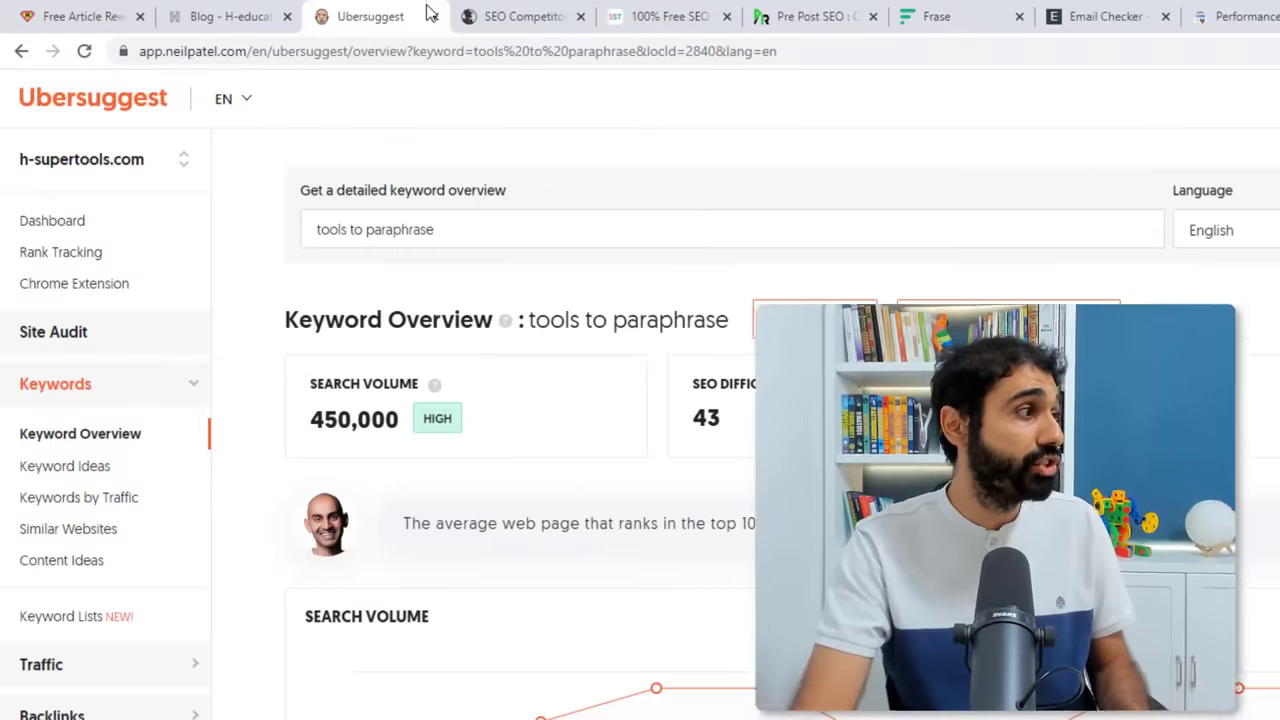
- Switch to Ubersuggest and review the Rank Tracking report and tracked keywords for h-supertools.com
{"action": "left_click", "coordinate": [84, 258]}
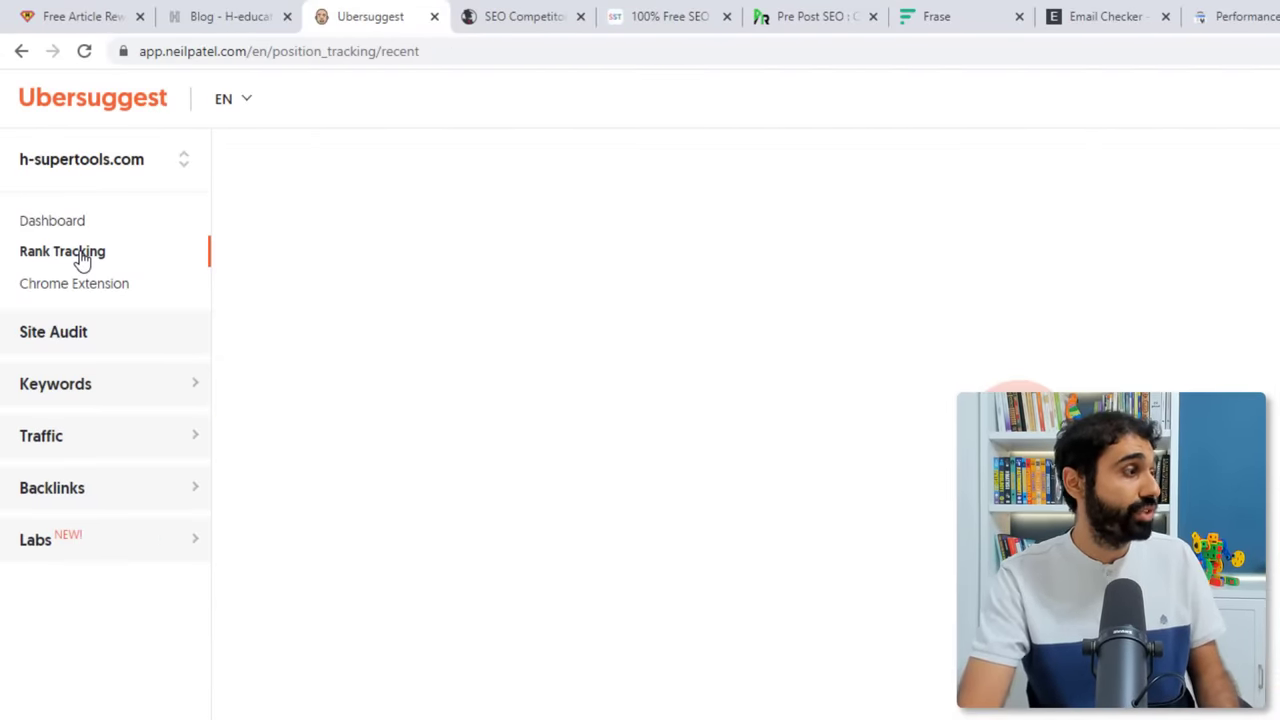
{"action": "scroll", "coordinate": [560, 210], "scroll_direction": "down", "scroll_amount": 3}
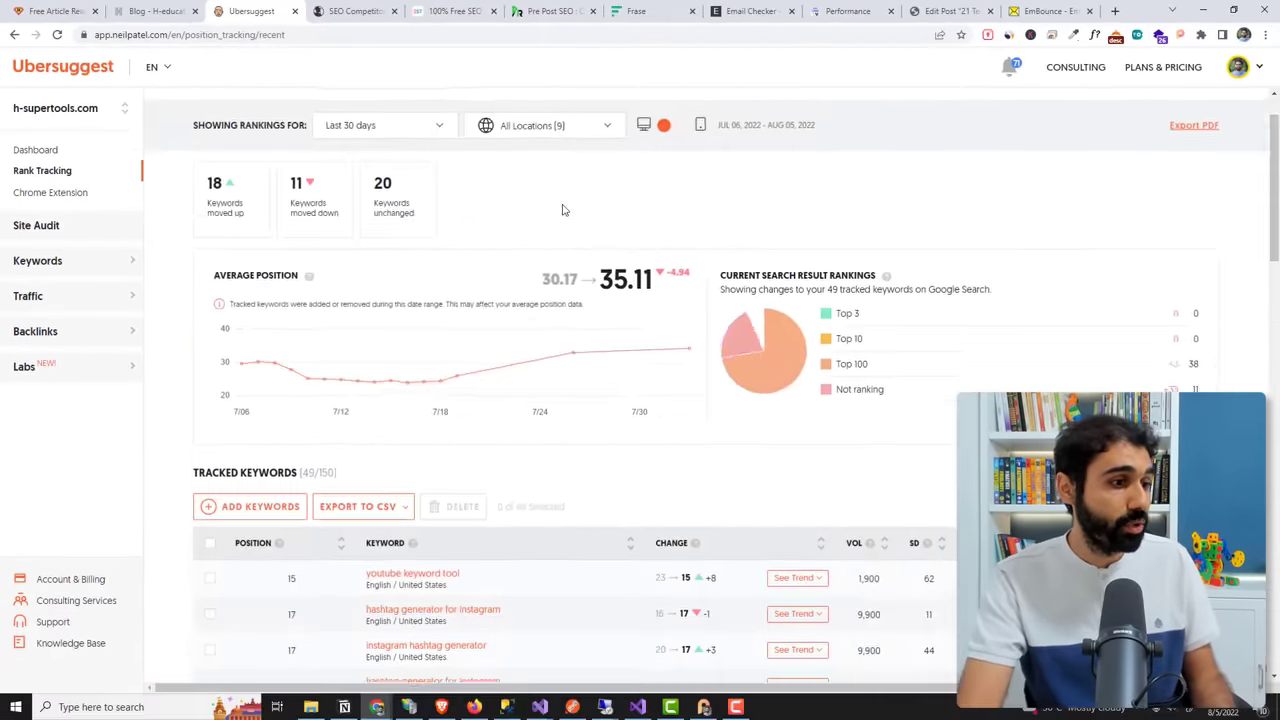
{"action": "scroll", "coordinate": [677, 535], "scroll_direction": "down", "scroll_amount": 2}
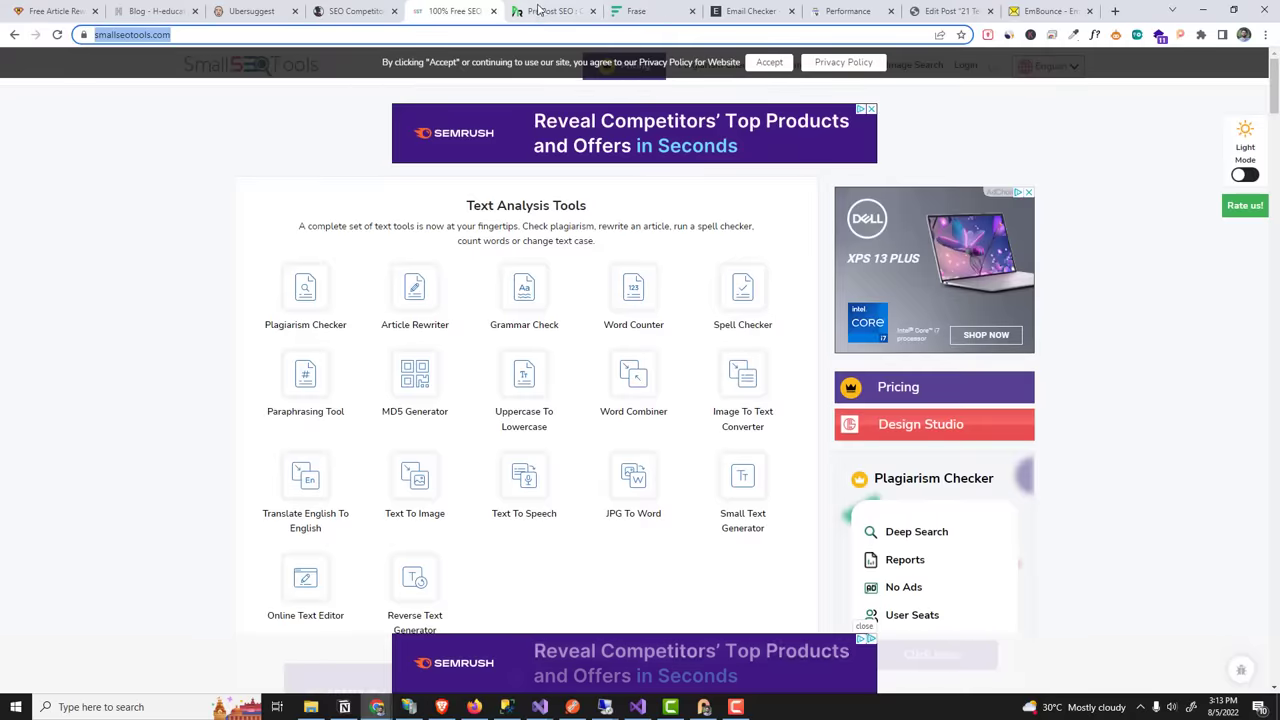
- Look through the open SEO tool pages again and return to the H-supertools Free Article Rewriter page
{"action": "left_click", "coordinate": [538, 10]}
{"action": "left_click", "coordinate": [615, 10]}
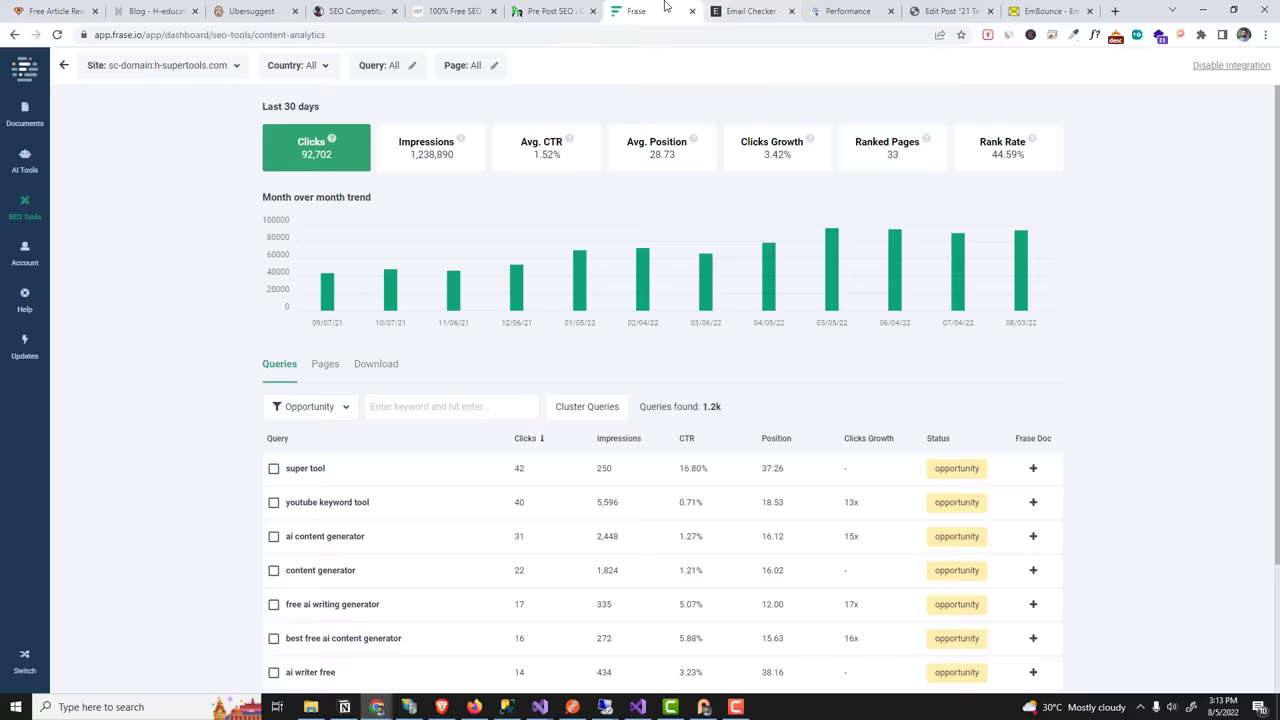
{"action": "left_click", "coordinate": [784, 10]}
{"action": "left_click", "coordinate": [822, 10]}
{"action": "left_click", "coordinate": [53, 8]}
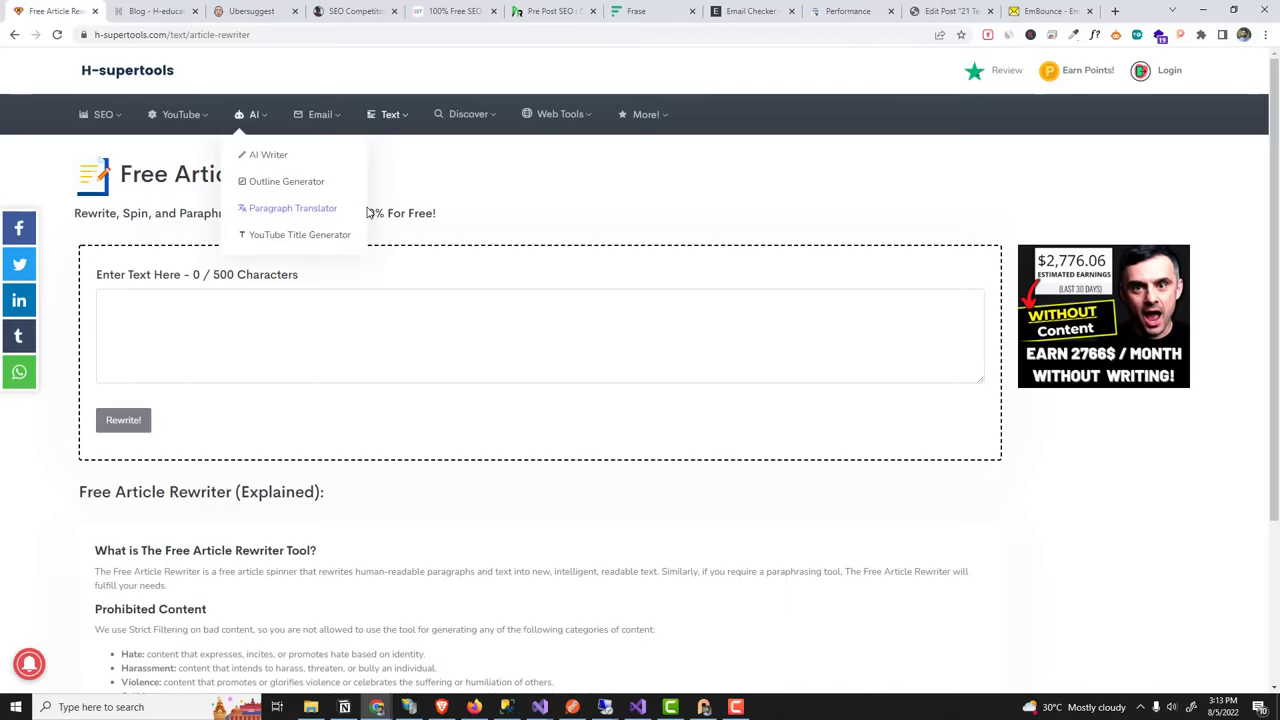